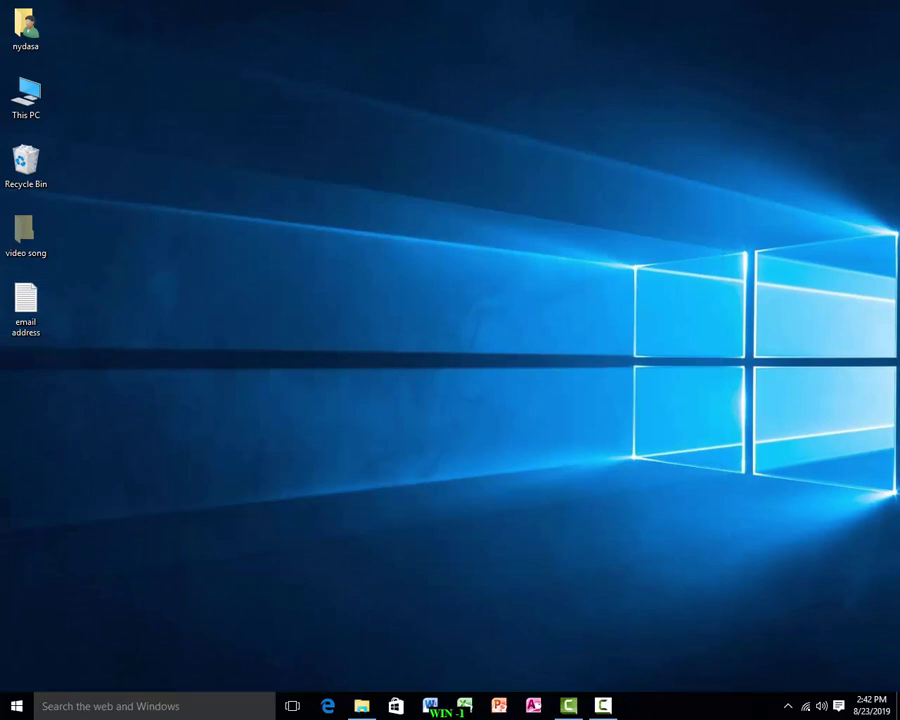
Remove the Hidden attribute from the "video song" folder and refresh the desktop
{"action": "right_click", "coordinate": [26, 235]}
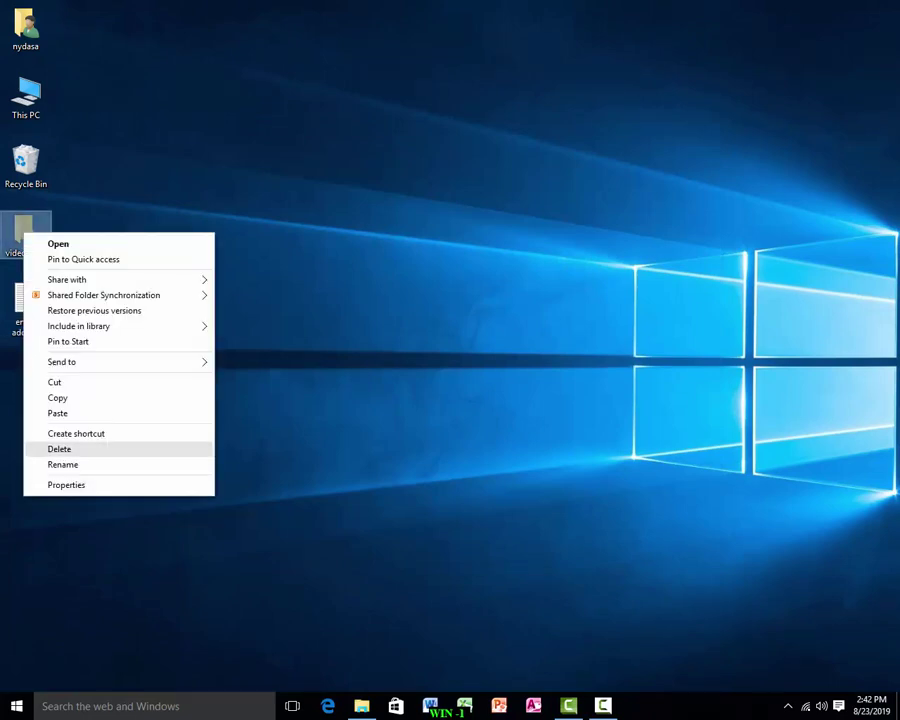
{"action": "left_click", "coordinate": [66, 483]}
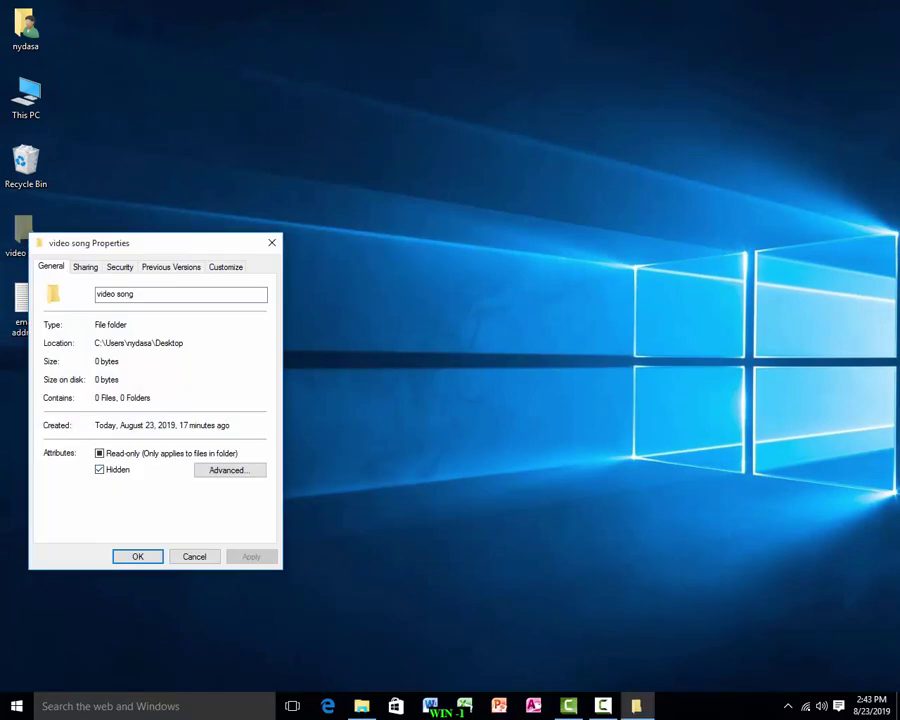
{"action": "key", "text": "alt+h"}
{"action": "key", "text": "Return"}
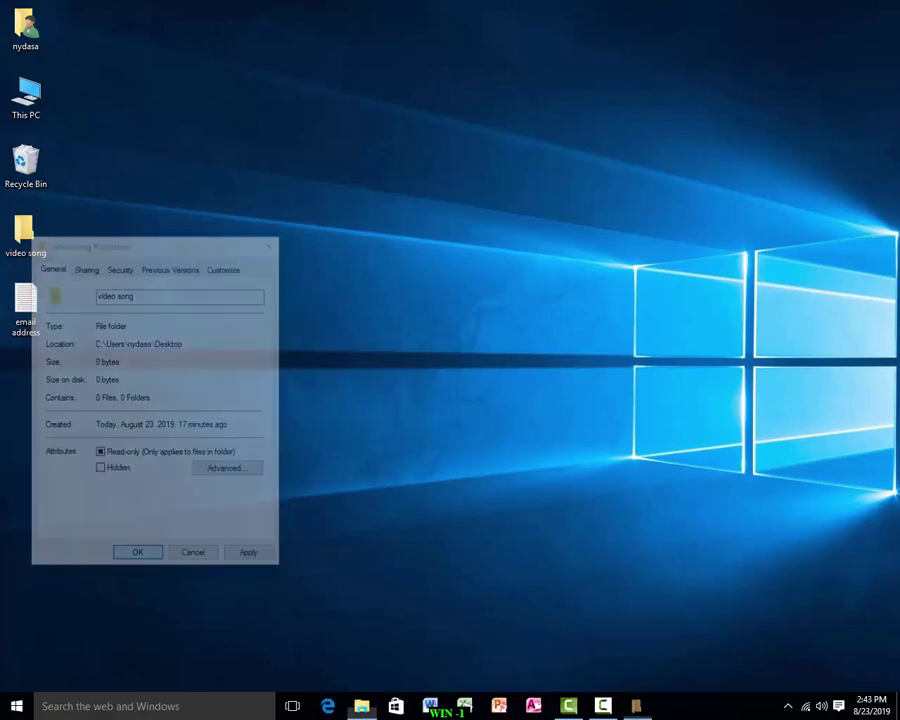
{"action": "right_click", "coordinate": [237, 286]}
{"action": "left_click", "coordinate": [270, 323]}
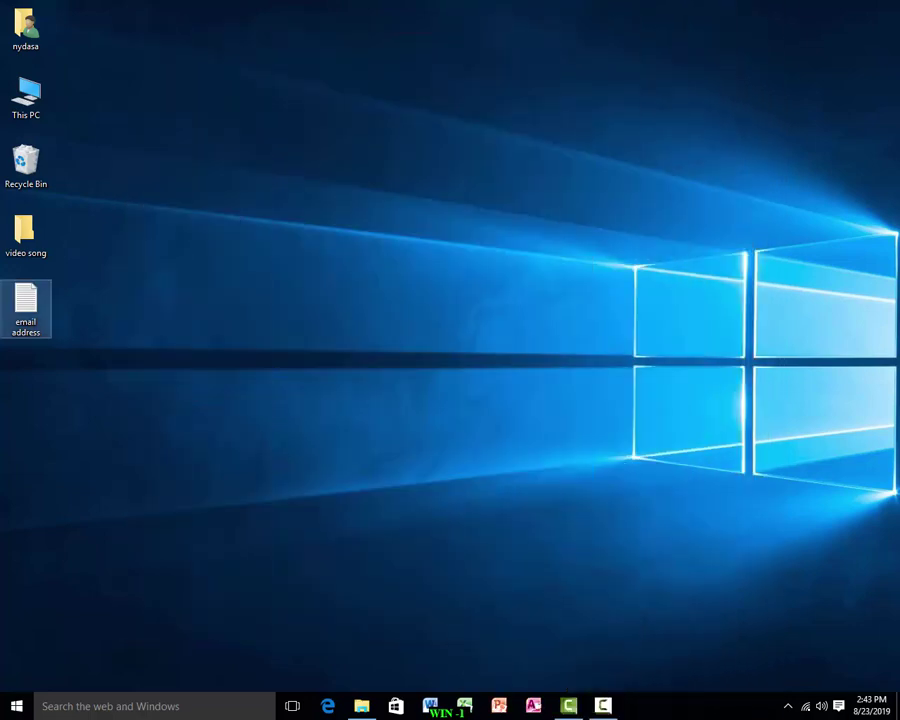
Set only the Hidden attribute on the "email address" text file, without Read-only, and refresh the desktop
{"action": "right_click", "coordinate": [26, 303]}
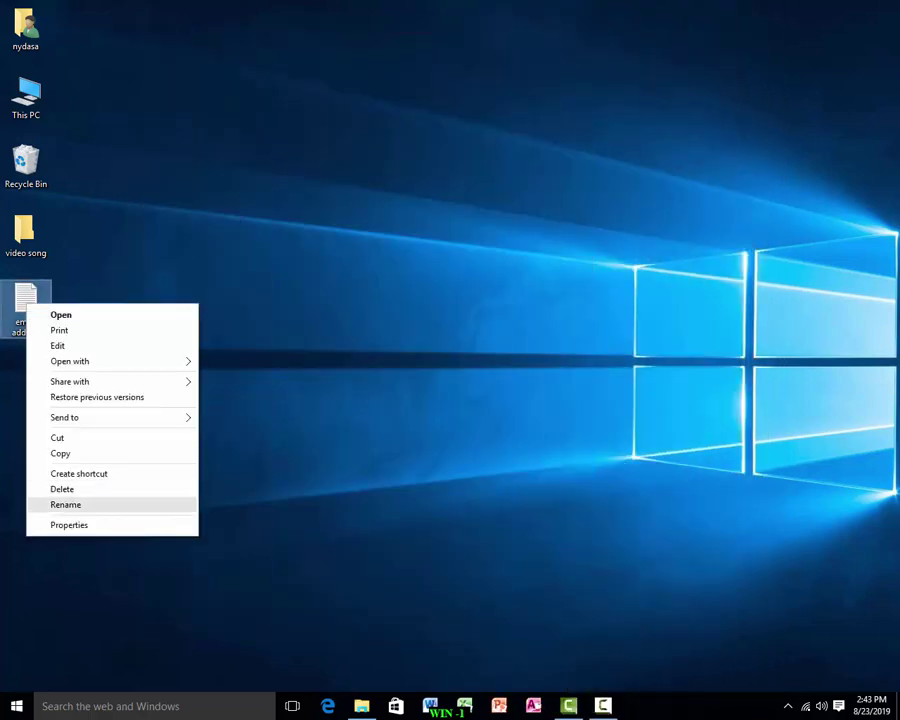
{"action": "left_click", "coordinate": [69, 525]}
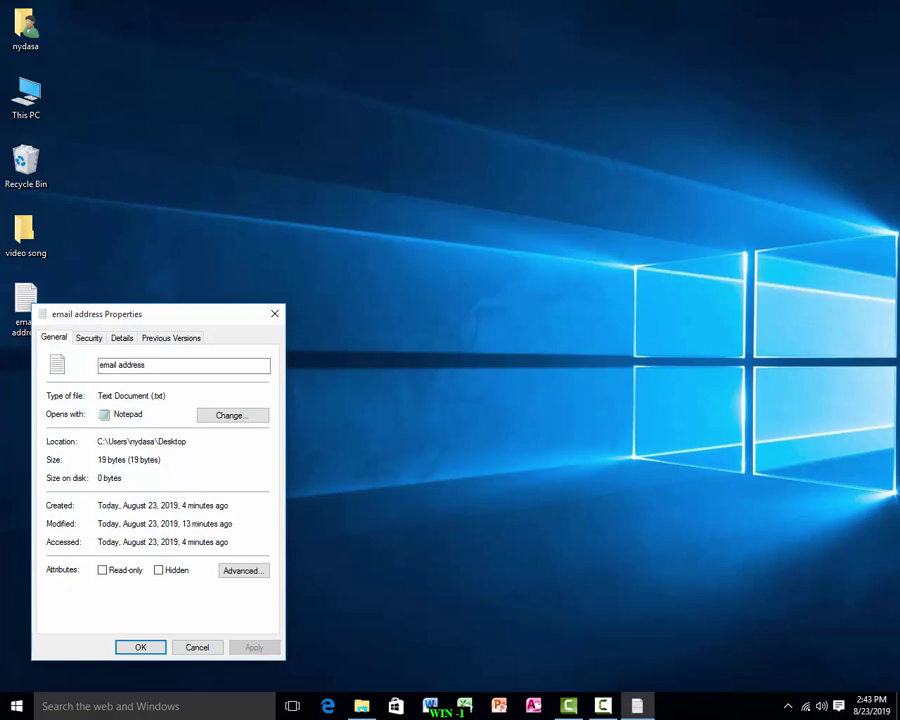
{"action": "left_click", "coordinate": [102, 570]}
{"action": "left_click", "coordinate": [158, 570]}
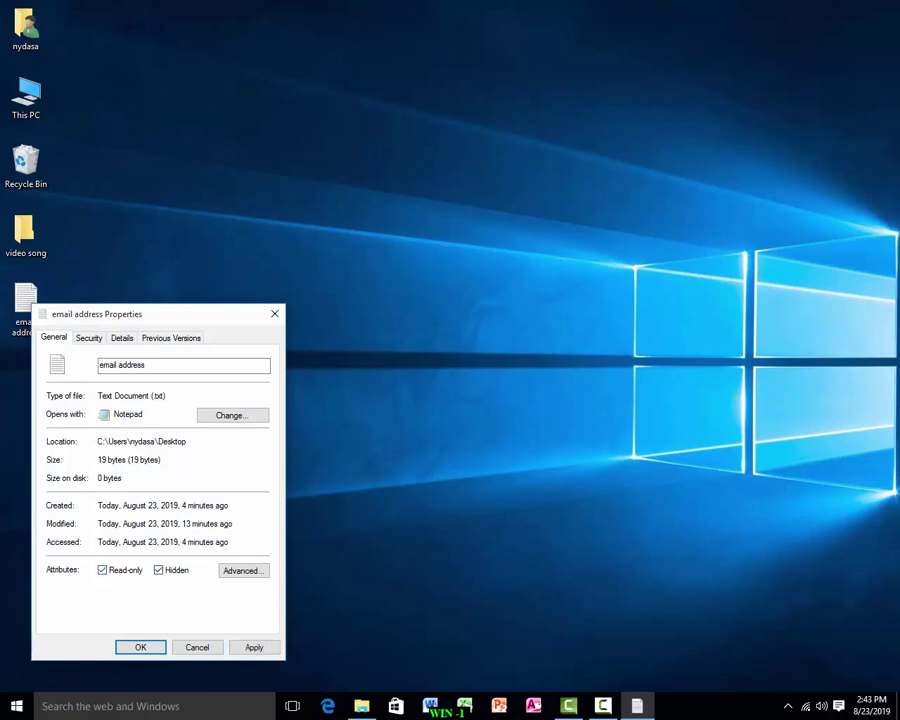
{"action": "left_click", "coordinate": [102, 570]}
{"action": "left_click", "coordinate": [140, 647]}
{"action": "right_click", "coordinate": [164, 298]}
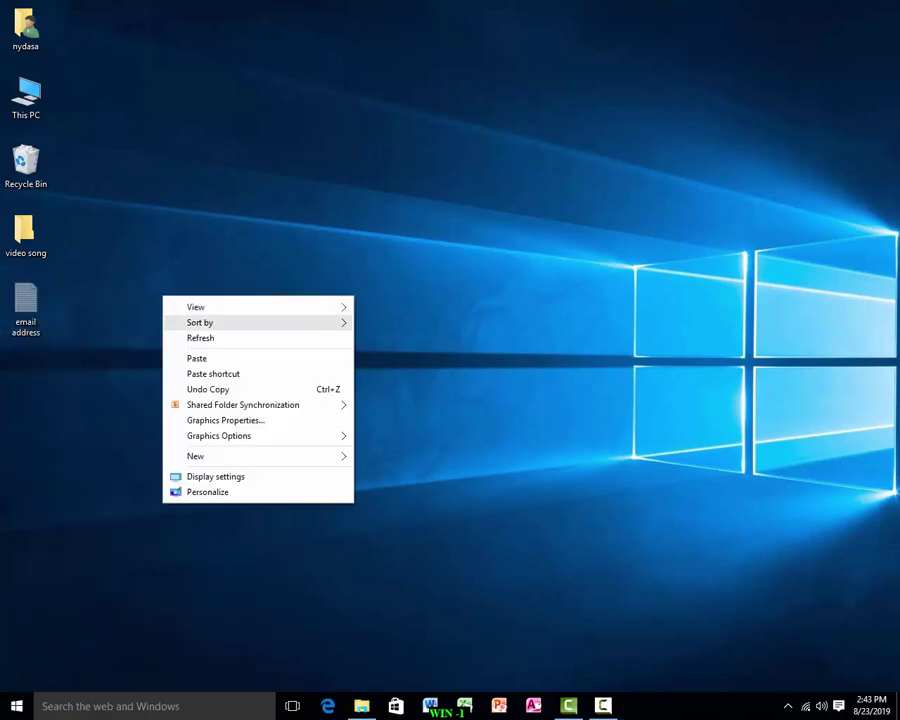
{"action": "left_click", "coordinate": [200, 338]}
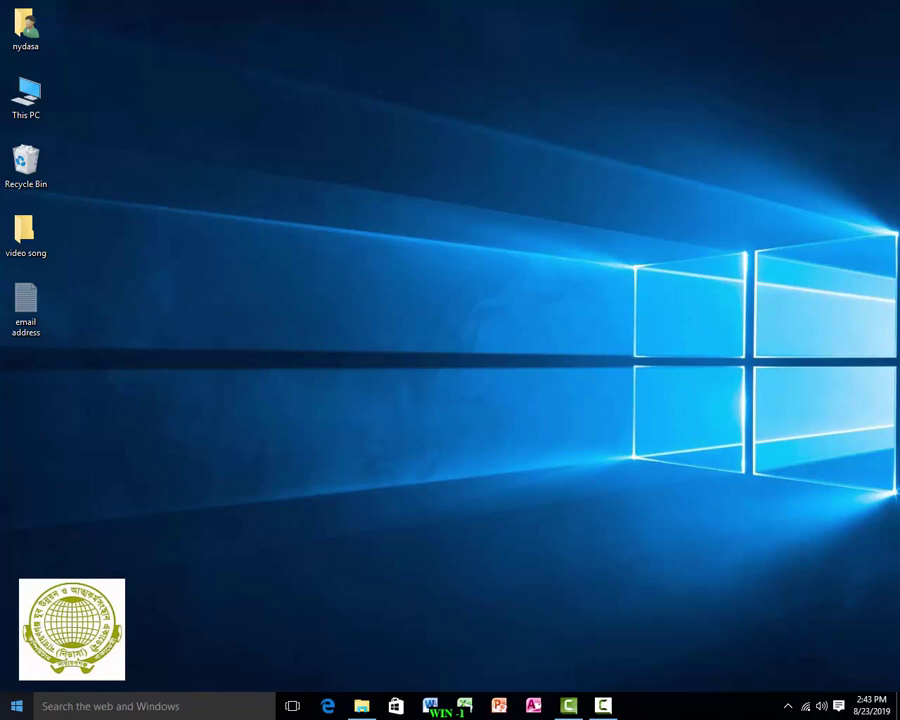
Open the Control Panel
{"action": "key", "text": "super+x"}
{"action": "key", "text": "Down"}
{"action": "key", "text": "Down"}
{"action": "key", "text": "Down"}
{"action": "key", "text": "Down"}
{"action": "key", "text": "Down"}
{"action": "key", "text": "Down"}
{"action": "key", "text": "Down"}
{"action": "key", "text": "Down"}
{"action": "key", "text": "Down"}
{"action": "key", "text": "Down"}
{"action": "key", "text": "Down"}
{"action": "key", "text": "Down"}
{"action": "key", "text": "Down"}
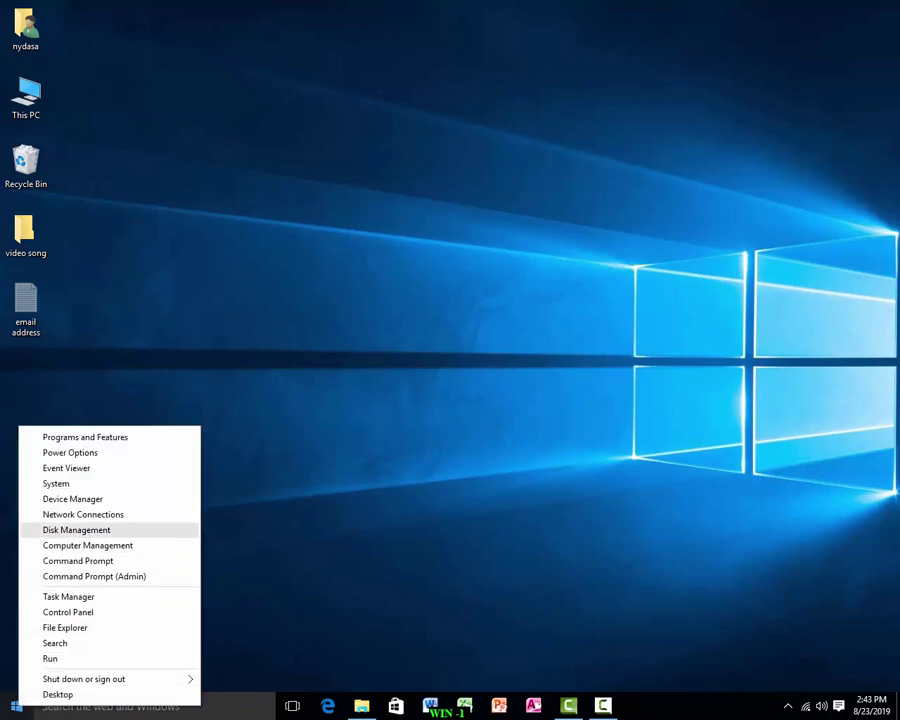
{"action": "key", "text": "Up"}
{"action": "key", "text": "Return"}
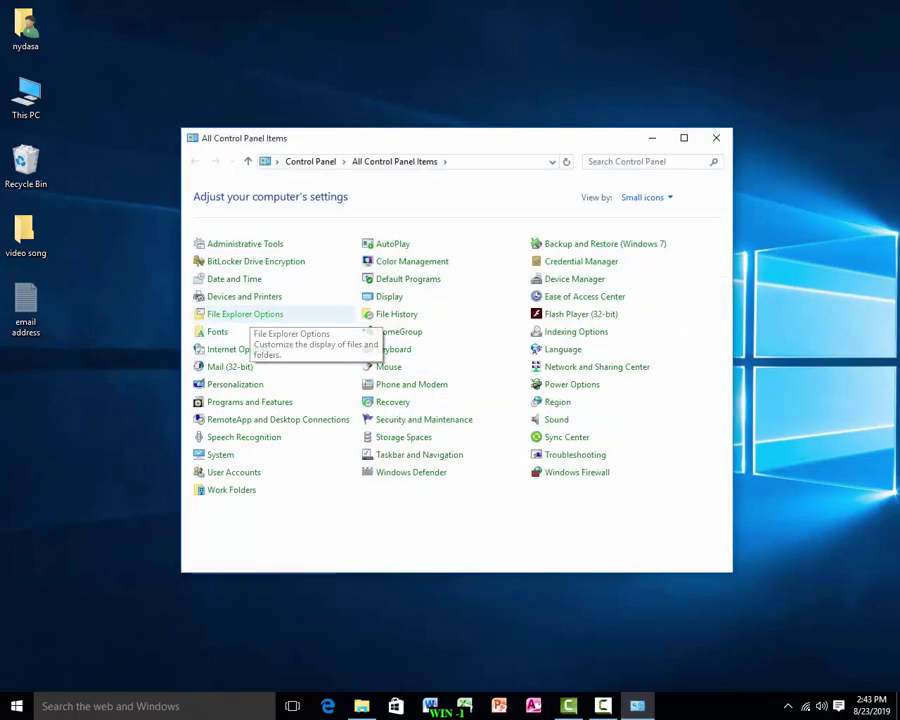
Set File Explorer Options to "Don't show hidden files, folders, or drives" and close the Control Panel
{"action": "left_click", "coordinate": [206, 312]}
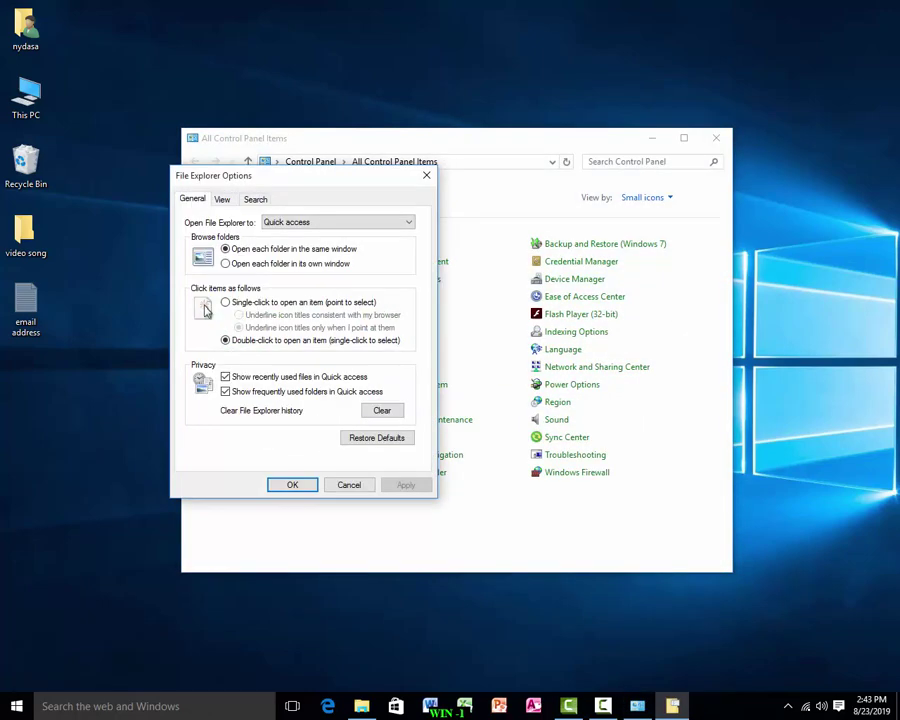
{"action": "key", "text": "ctrl+Tab"}
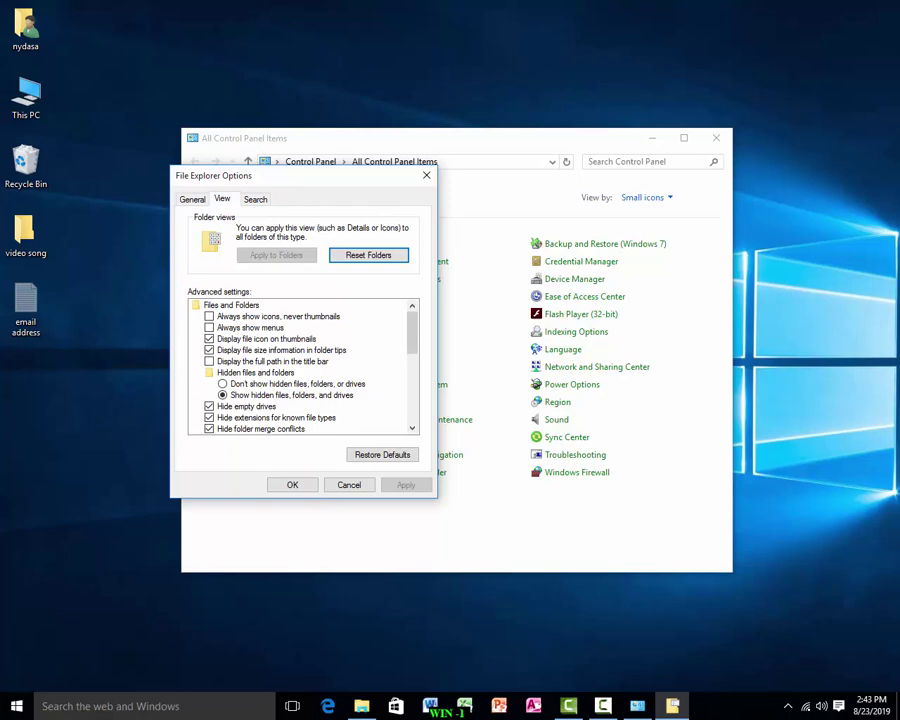
{"action": "left_click", "coordinate": [297, 383]}
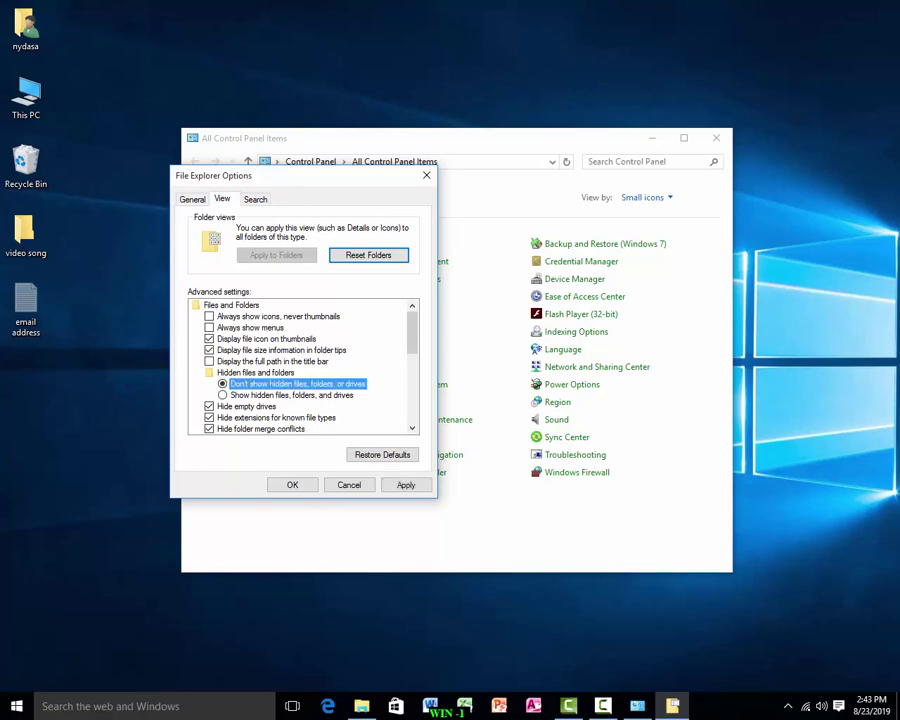
{"action": "key", "text": "Return"}
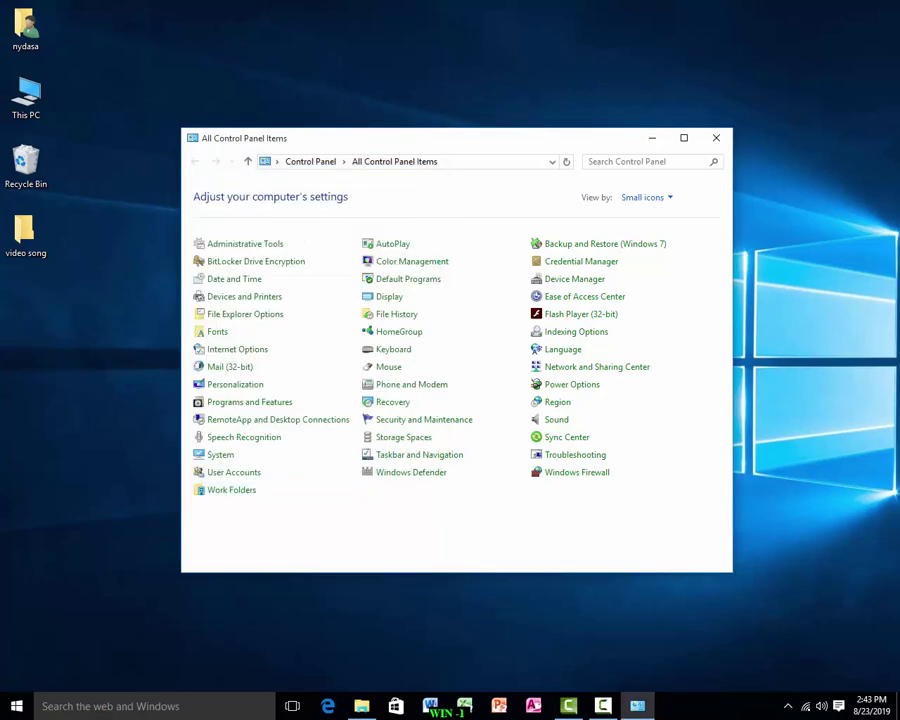
{"action": "left_click", "coordinate": [716, 138]}
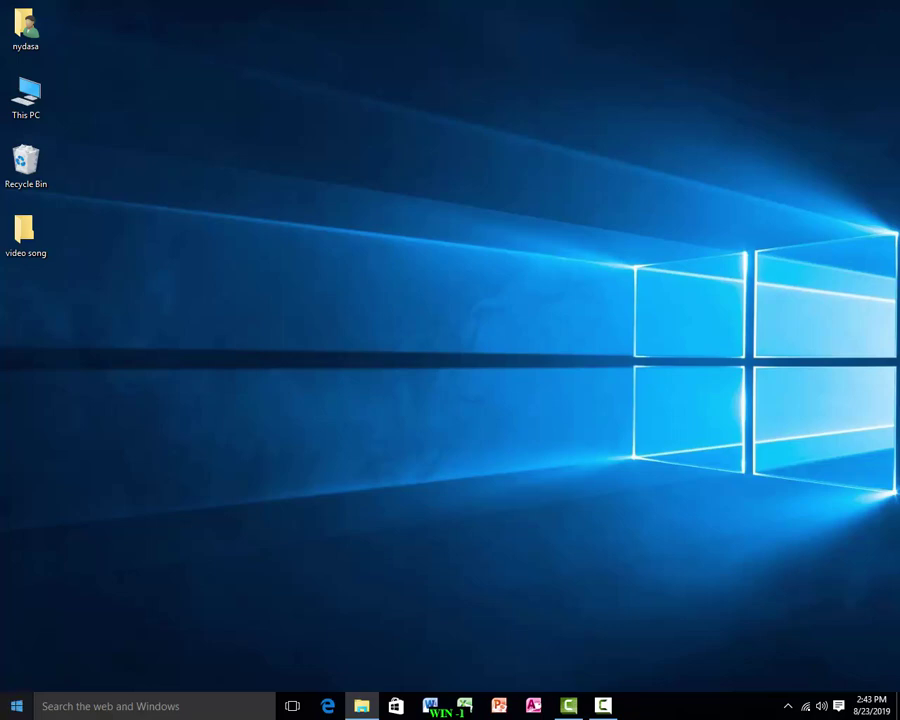
Set the Control Panel's File Explorer Options to "Show hidden files, folders, and drives" and close the Control Panel
{"action": "right_click", "coordinate": [16, 706]}
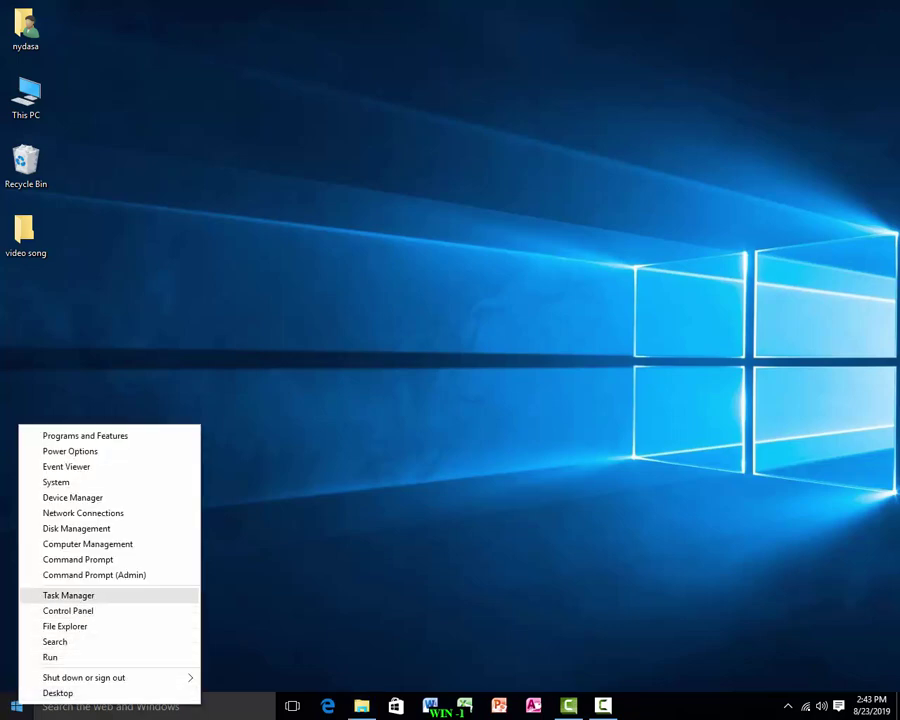
{"action": "left_click", "coordinate": [68, 610]}
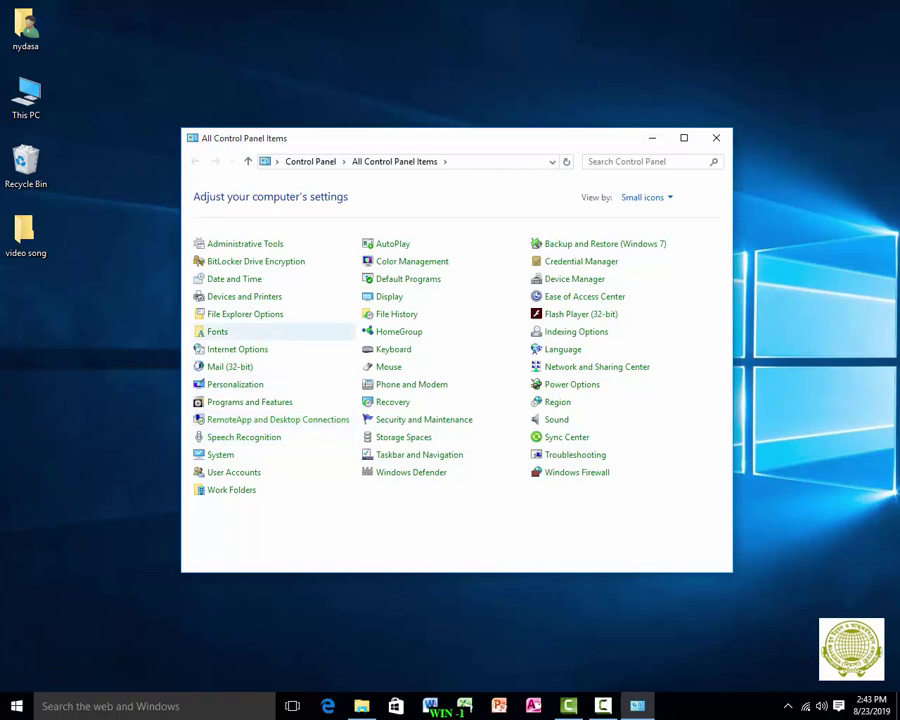
{"action": "left_click", "coordinate": [240, 314]}
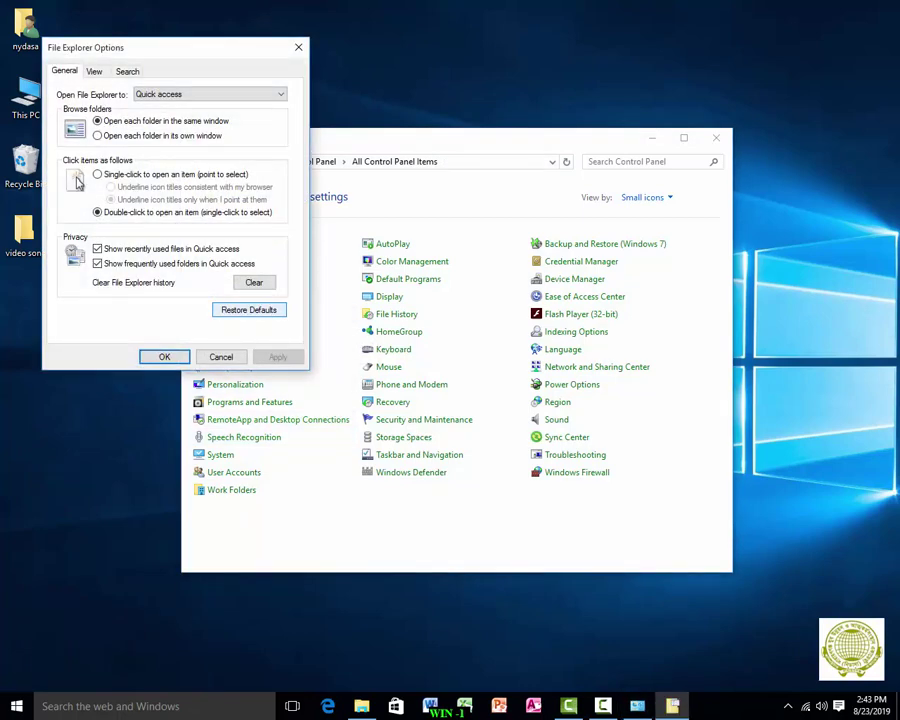
{"action": "left_click", "coordinate": [94, 71]}
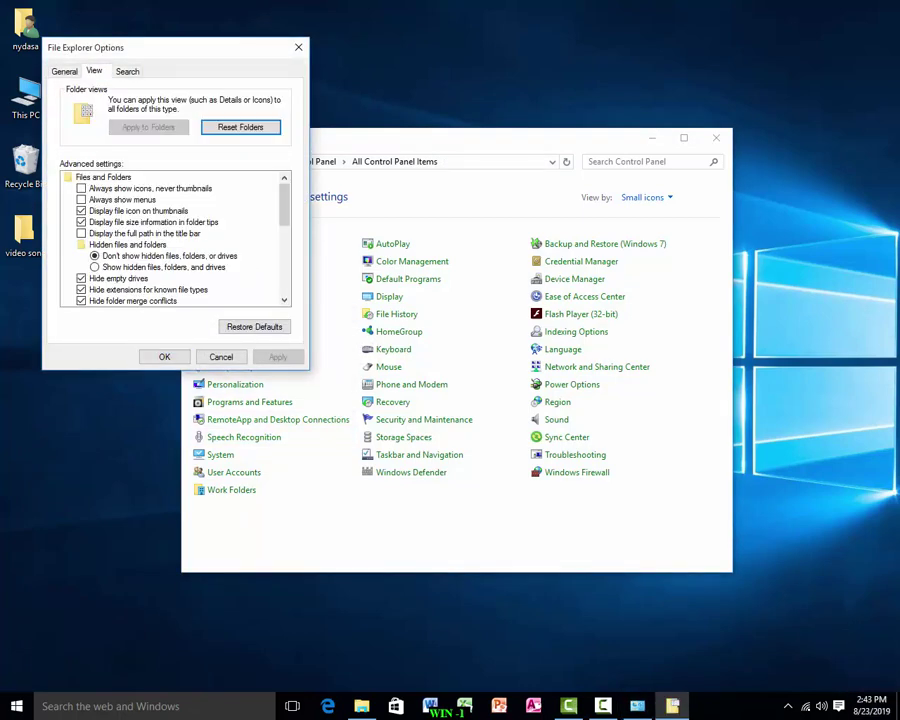
{"action": "left_click", "coordinate": [95, 267]}
{"action": "left_click", "coordinate": [164, 356]}
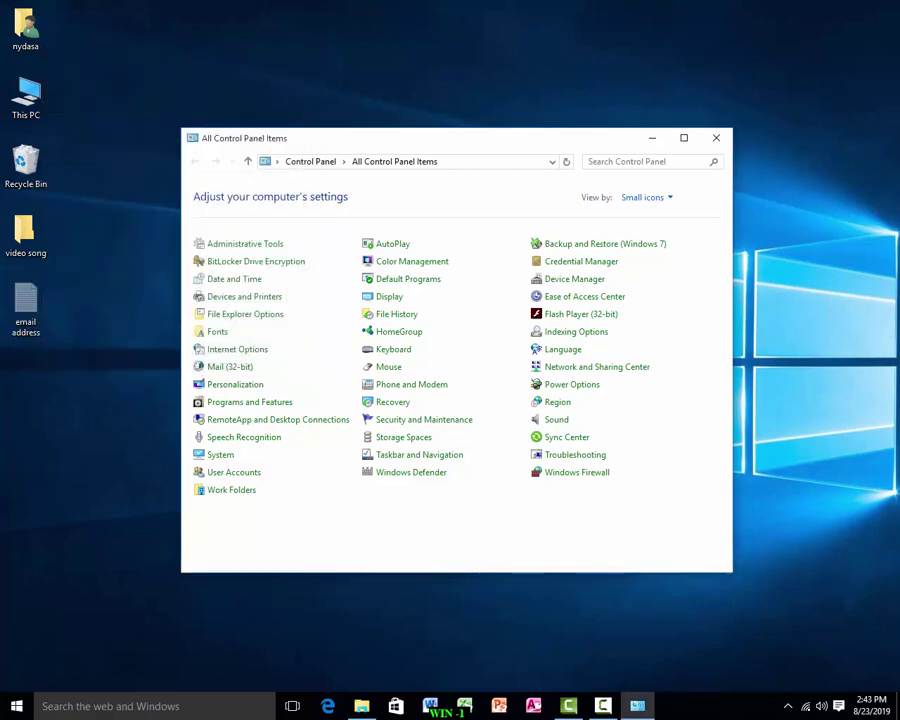
{"action": "key", "text": "alt+F4"}
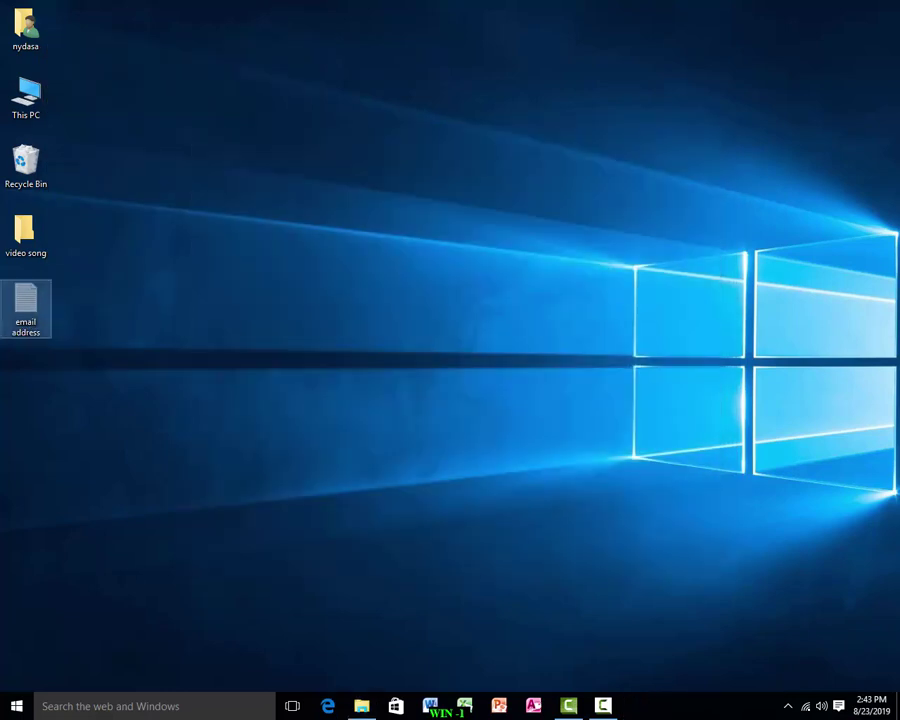
Remove the Hidden attribute from the "email address" file and refresh the desktop
{"action": "right_click", "coordinate": [24, 306]}
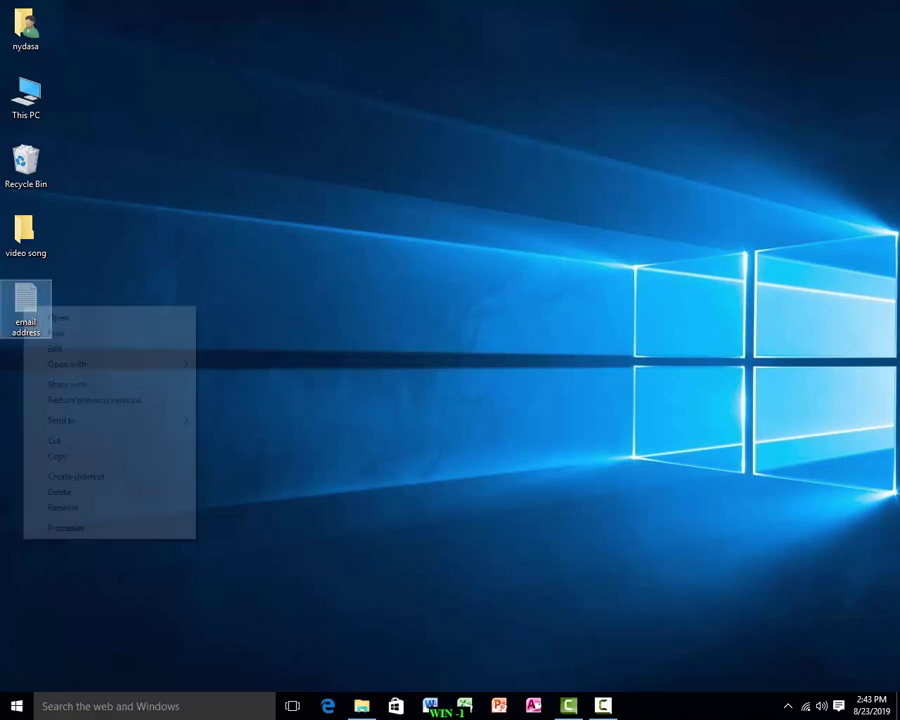
{"action": "left_click", "coordinate": [66, 527]}
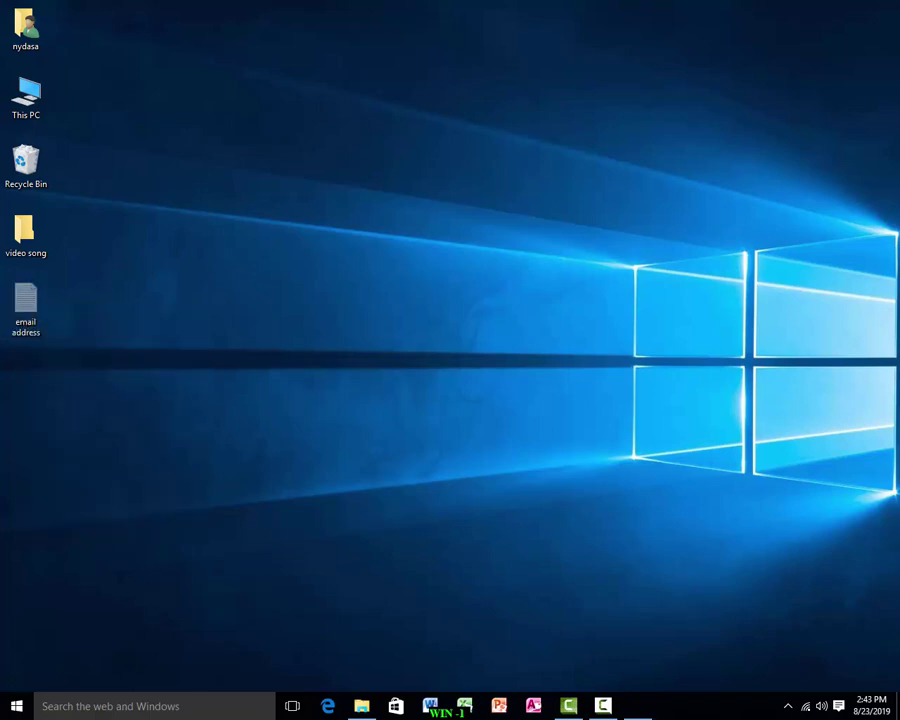
{"action": "left_click", "coordinate": [155, 573]}
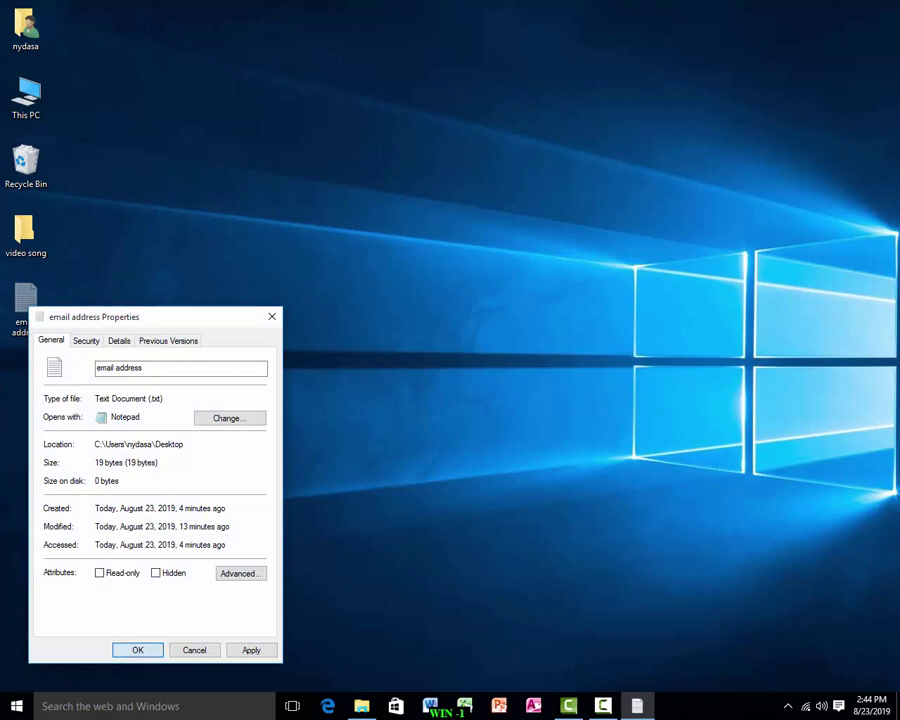
{"action": "left_click", "coordinate": [138, 650]}
{"action": "right_click", "coordinate": [351, 307]}
{"action": "left_click", "coordinate": [387, 347]}
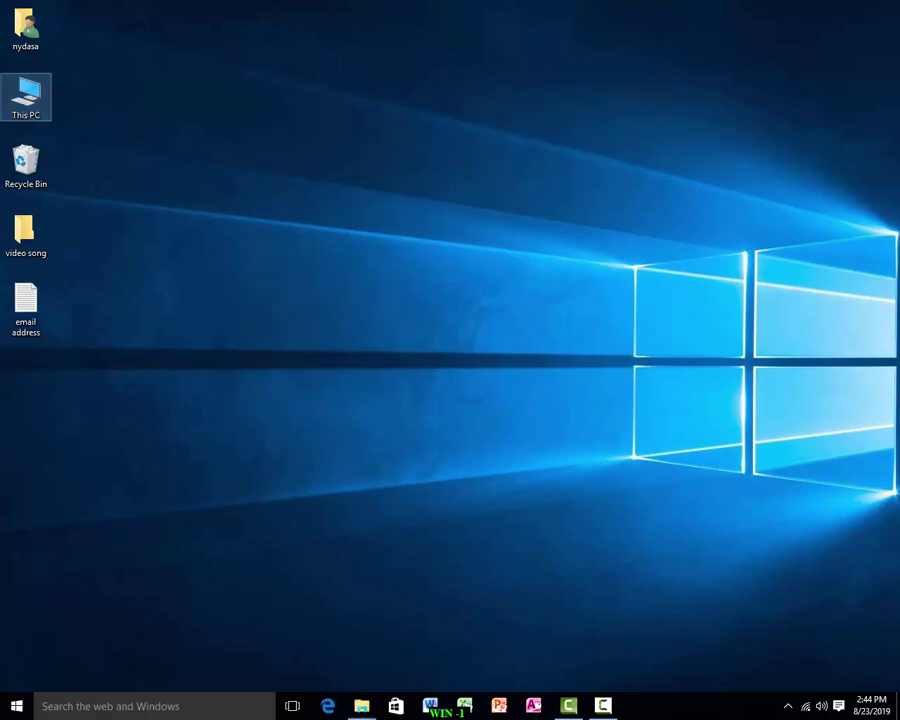
Open This PC from the desktop with the current opening behaviour and close its window
{"action": "key", "text": "Return"}
{"action": "key", "text": "alt+F4"}
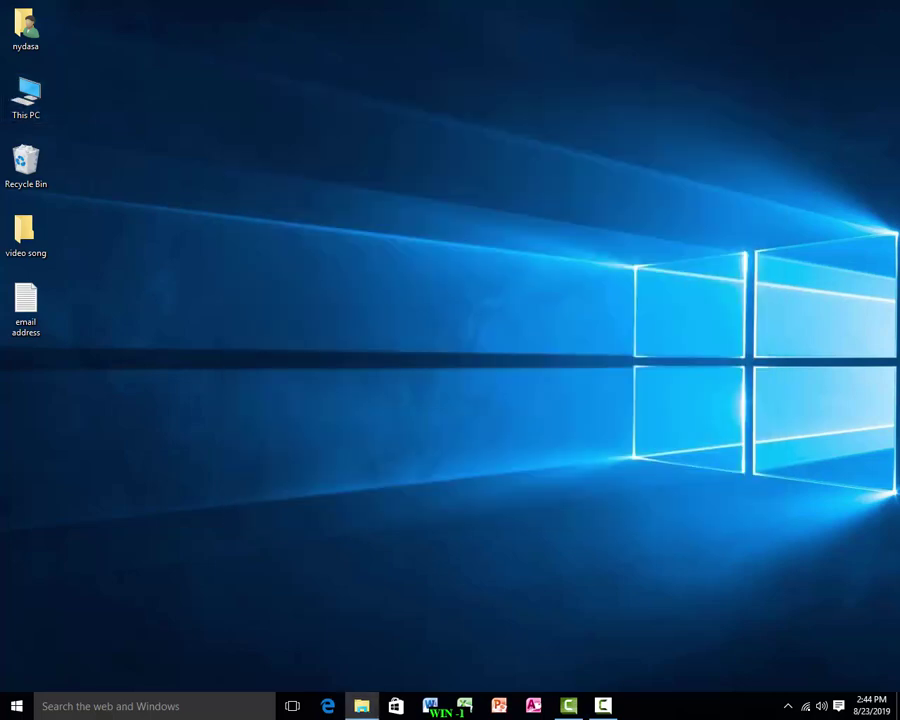
{"action": "key", "text": "Down"}
{"action": "key", "text": "Down"}
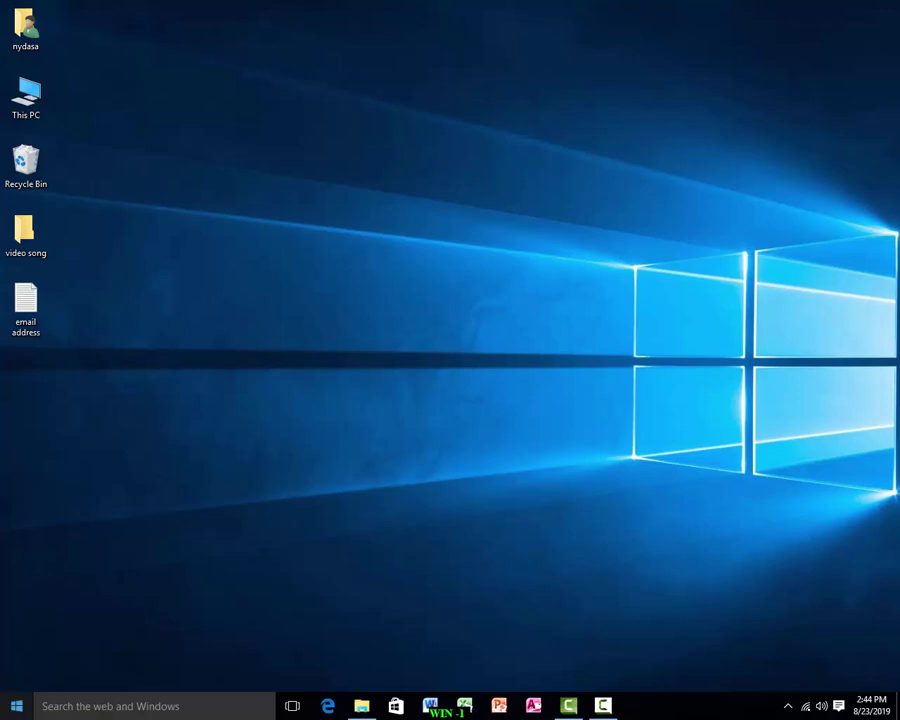
Set the Control Panel's File Explorer Options to "Single-click to open an item (point to select)"
{"action": "right_click", "coordinate": [16, 706]}
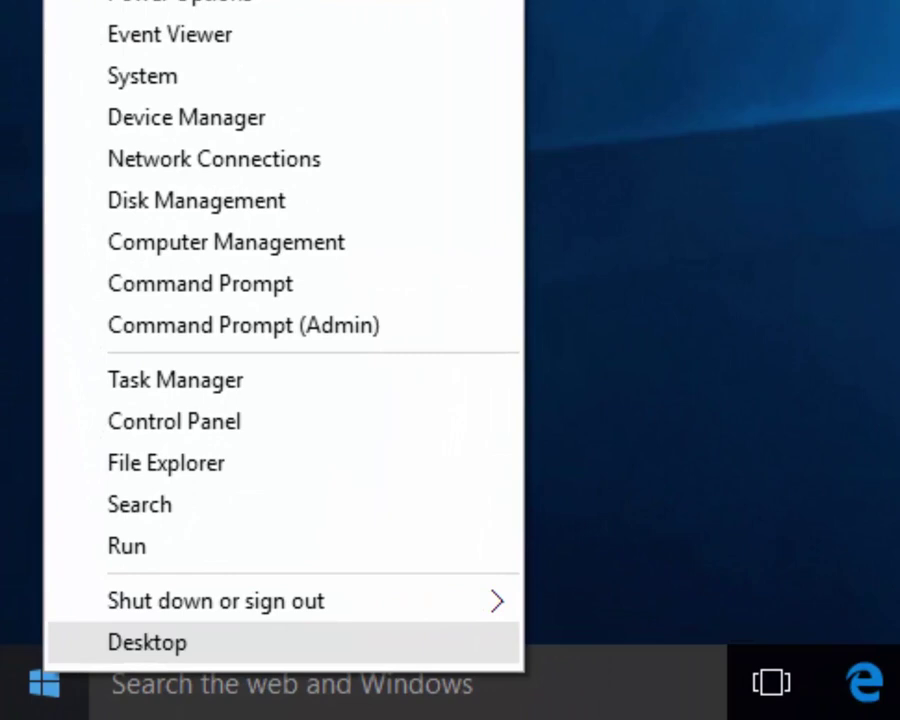
{"action": "key", "text": "Return"}
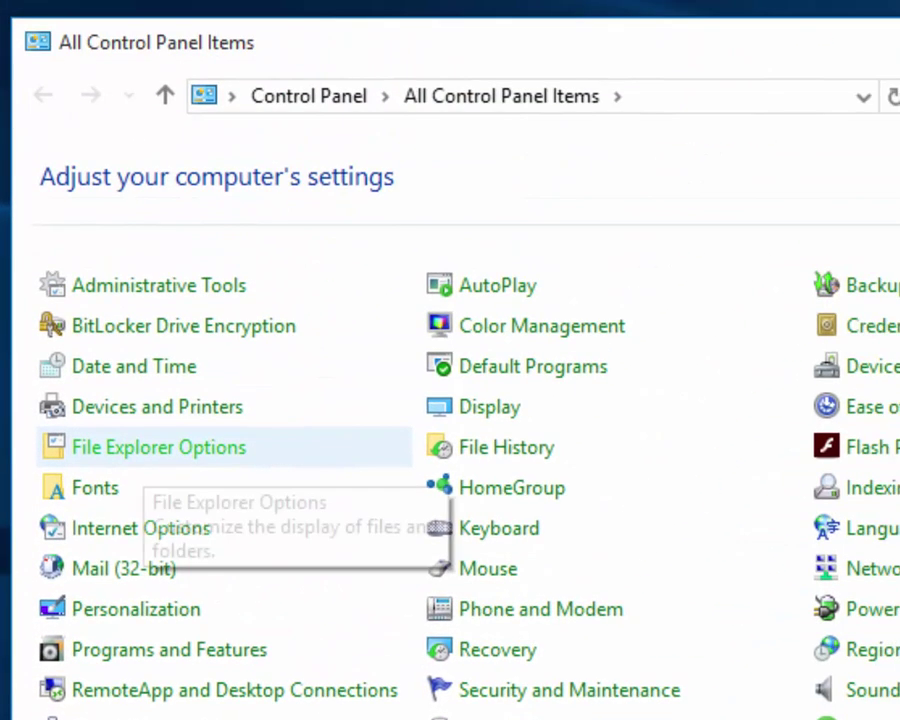
{"action": "left_click", "coordinate": [150, 450]}
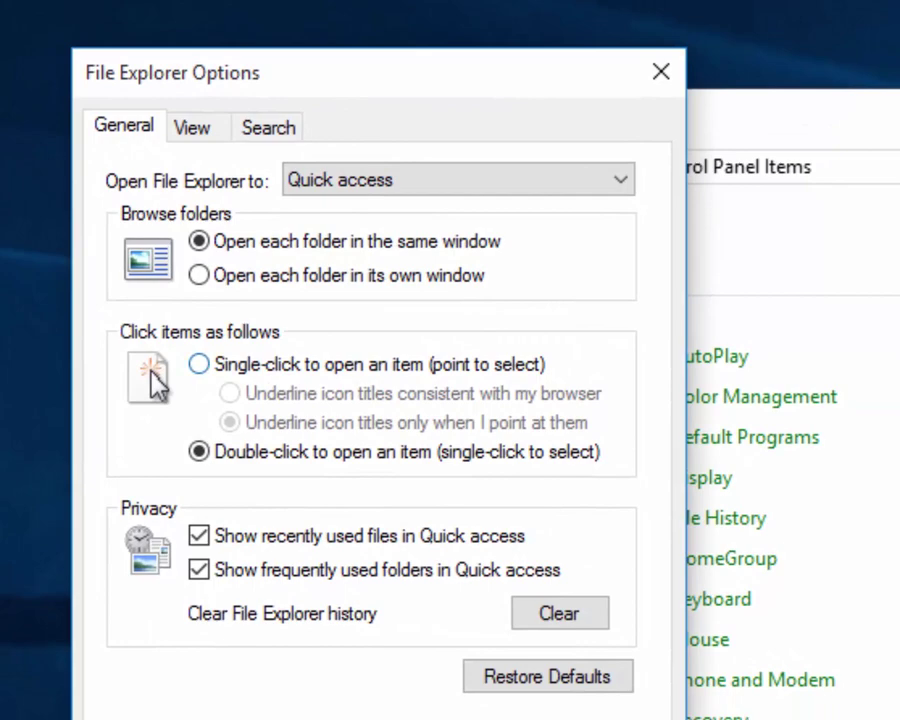
{"action": "left_click", "coordinate": [199, 364]}
{"action": "key", "text": "Return"}
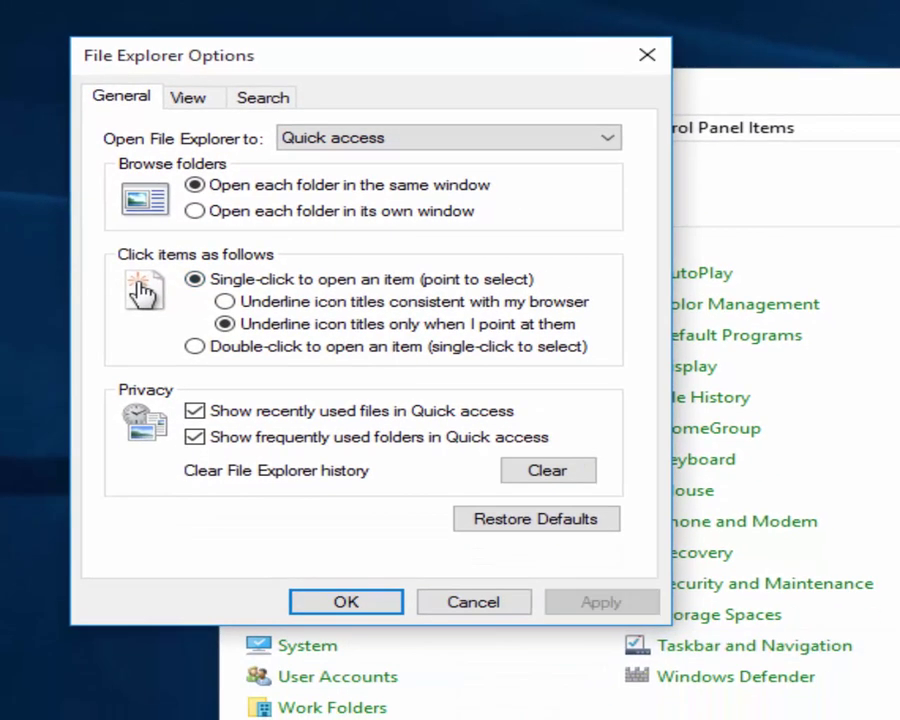
Return to the desktop and test single-click opening on This PC, closing its window when done
{"action": "key", "text": "super+d"}
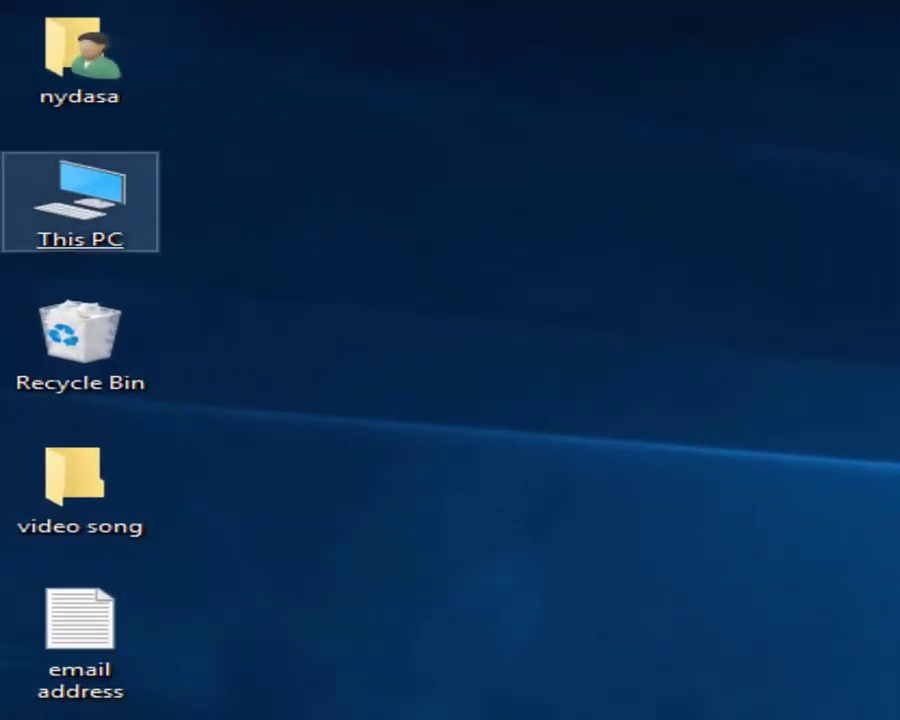
{"action": "left_click", "coordinate": [80, 200]}
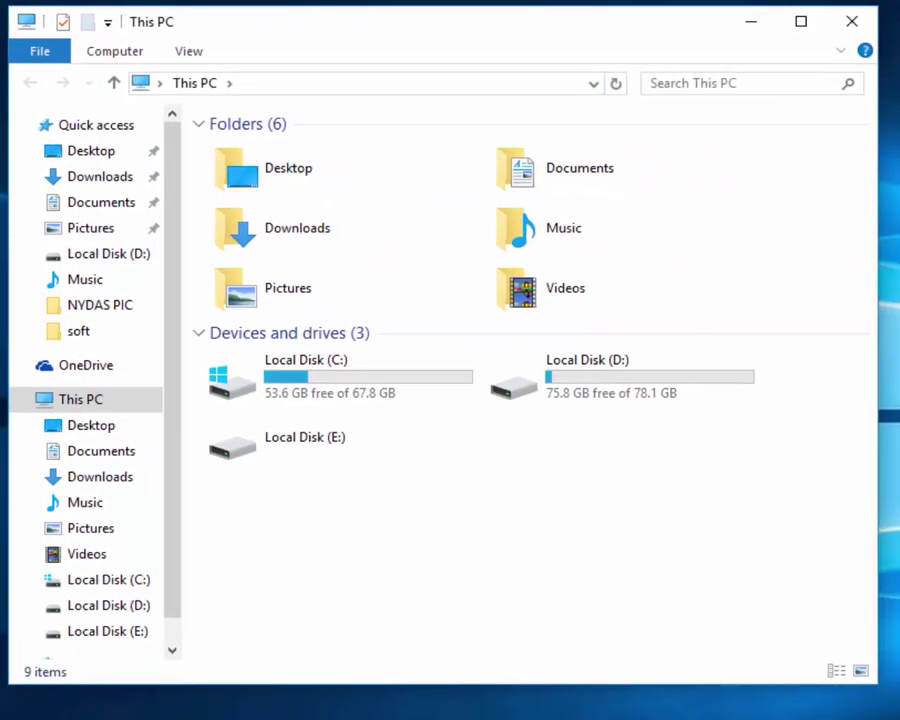
{"action": "key", "text": "alt+F4"}
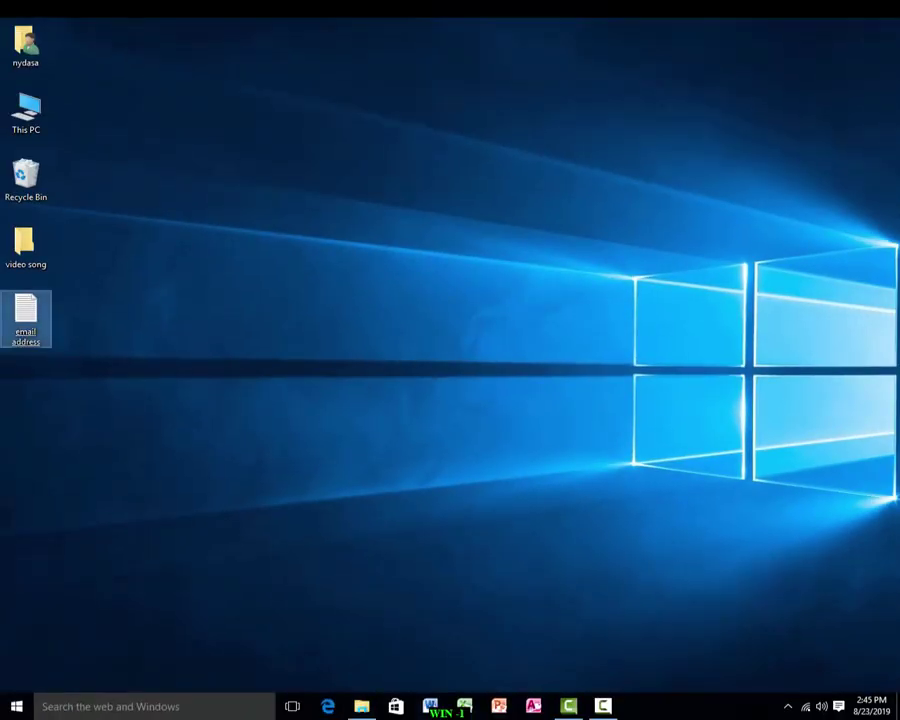
Test single-click opening on the "email address" file and the Recycle Bin, closing each window
{"action": "key", "text": "Return"}
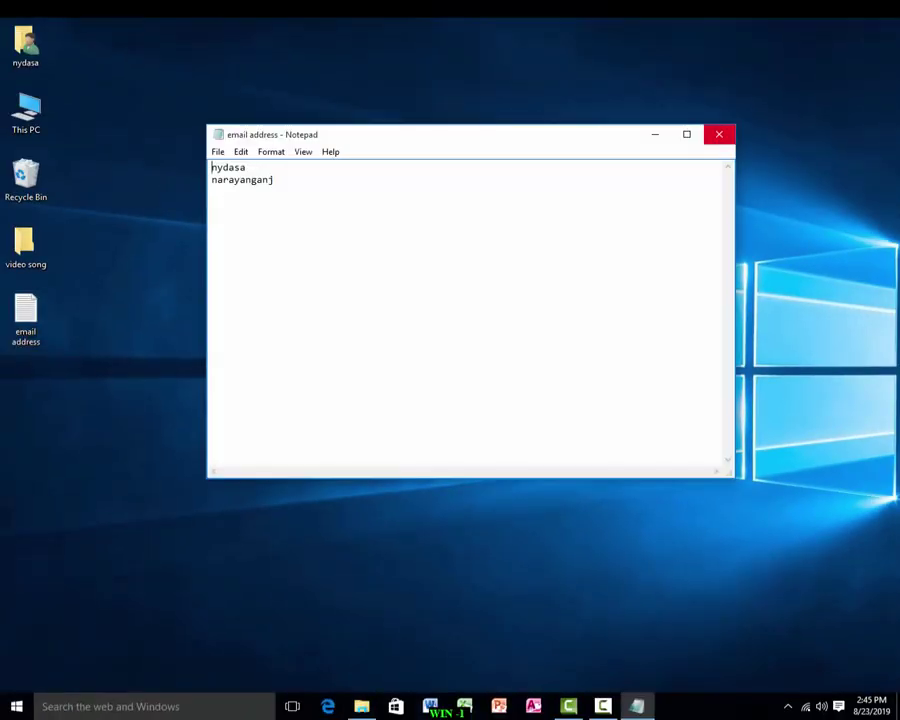
{"action": "left_click", "coordinate": [719, 133]}
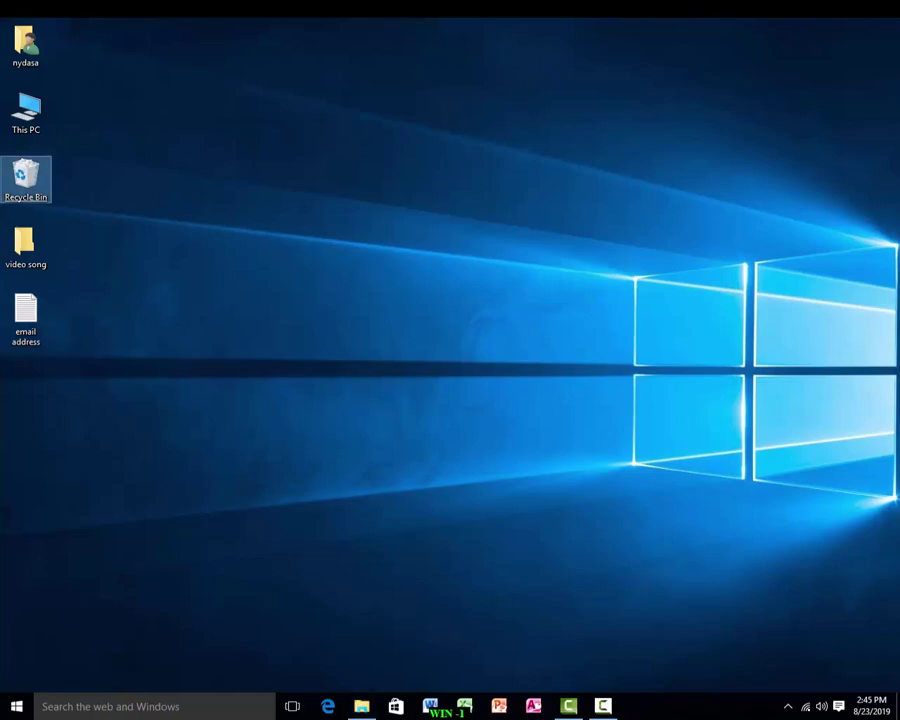
{"action": "key", "text": "Return"}
{"action": "left_click", "coordinate": [797, 136]}
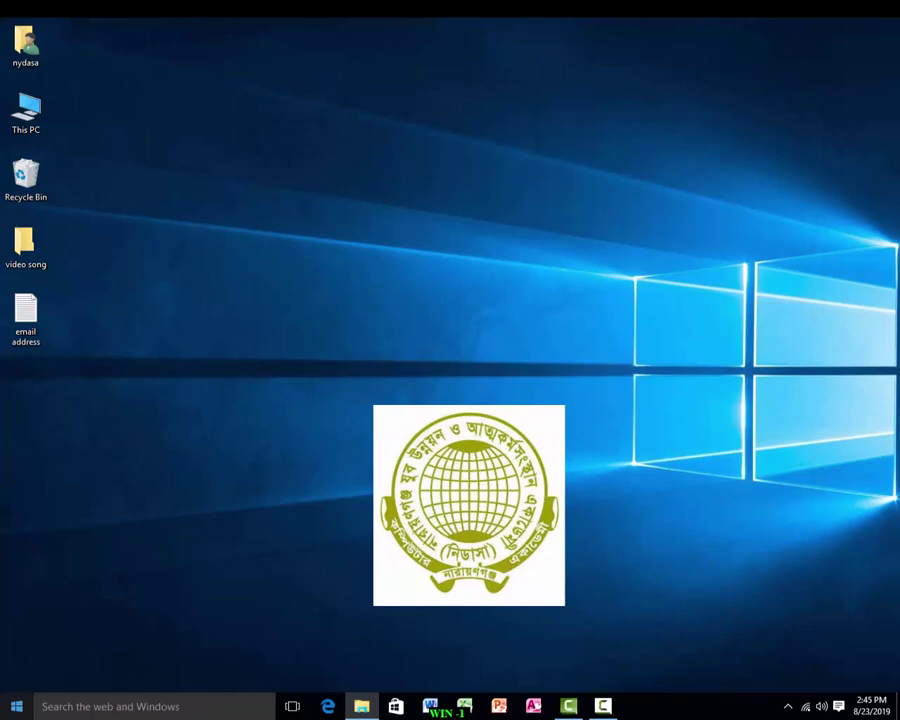
Set the Control Panel's File Explorer Options to "Double-click to open an item (single-click to select)" and close the Control Panel
{"action": "right_click", "coordinate": [17, 706]}
{"action": "left_click", "coordinate": [66, 613]}
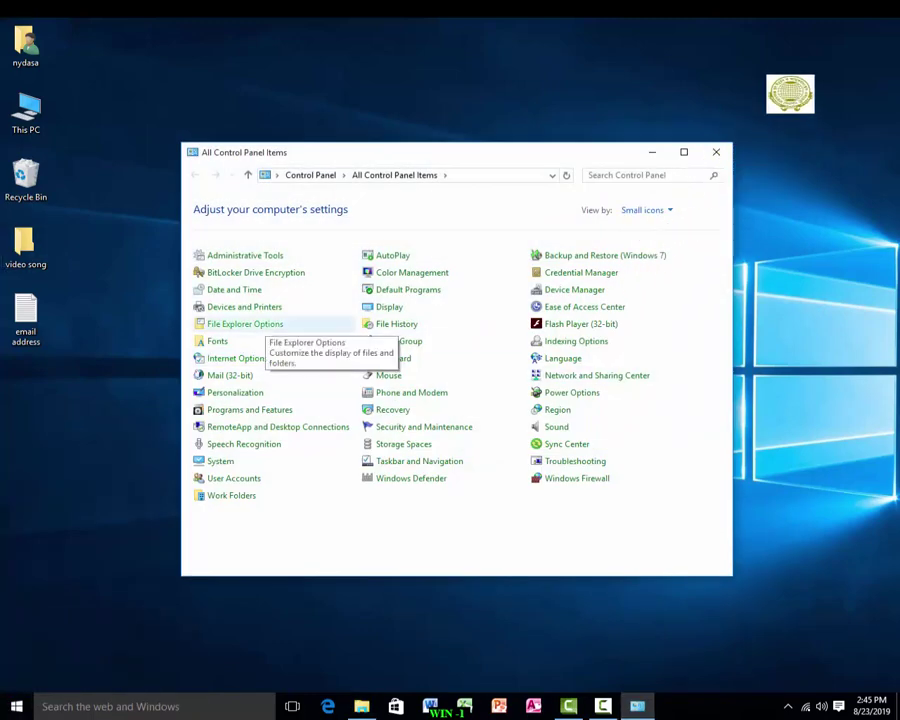
{"action": "left_click", "coordinate": [255, 324]}
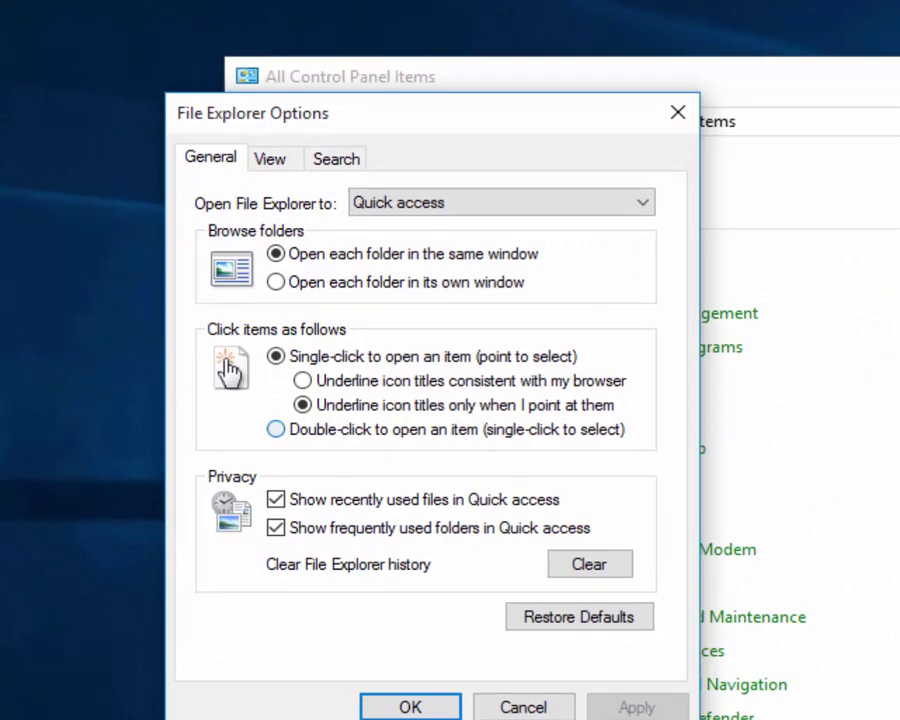
{"action": "left_click", "coordinate": [275, 429]}
{"action": "left_click", "coordinate": [410, 707]}
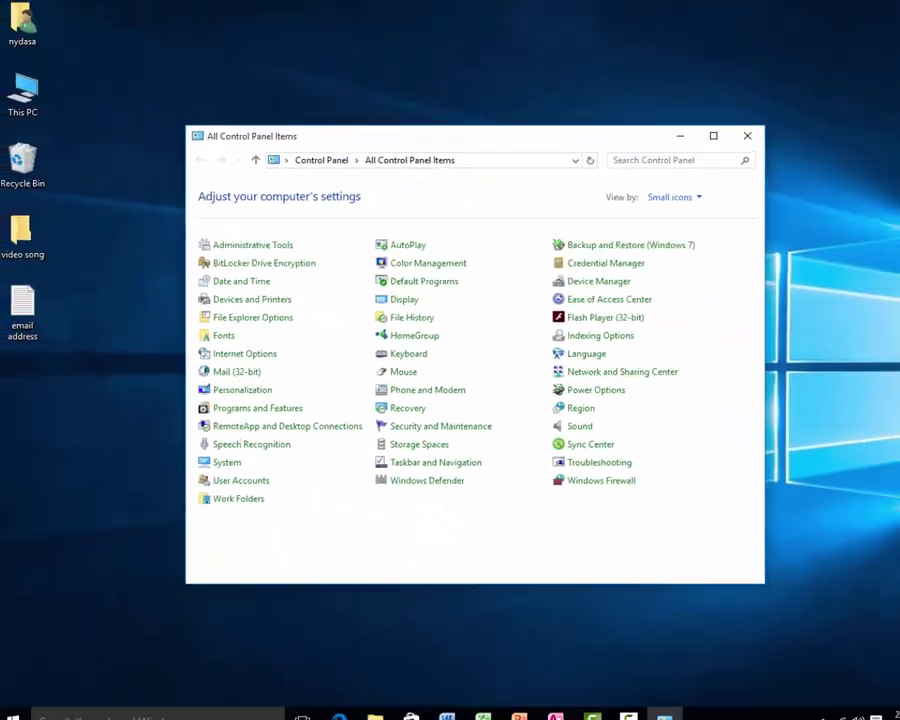
{"action": "left_click", "coordinate": [742, 134]}
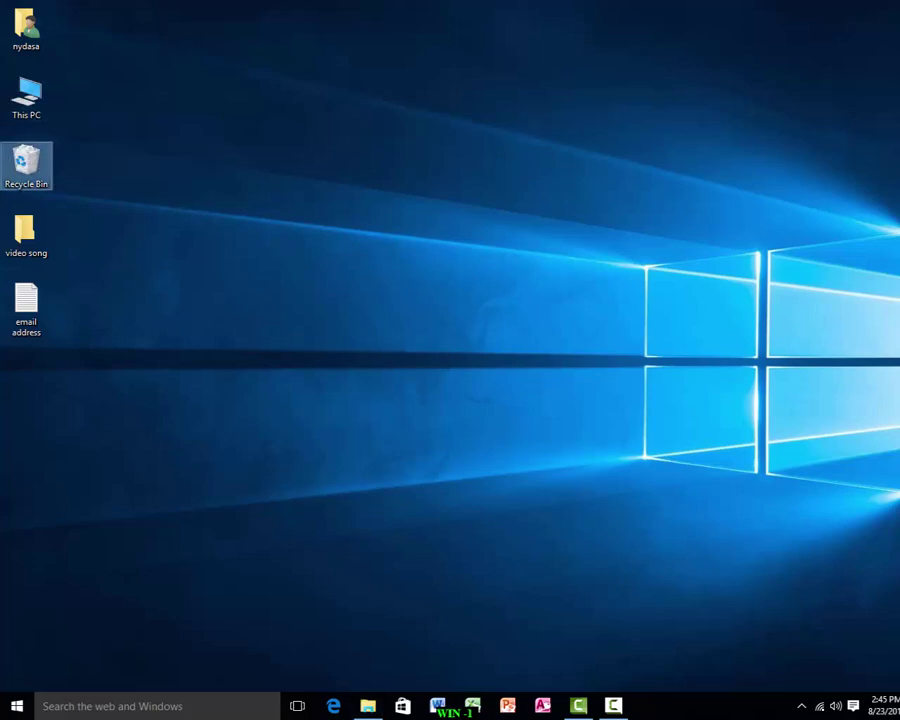
Test opening This PC with the restored behaviour, close its window and refresh the desktop
{"action": "double_click", "coordinate": [26, 97]}
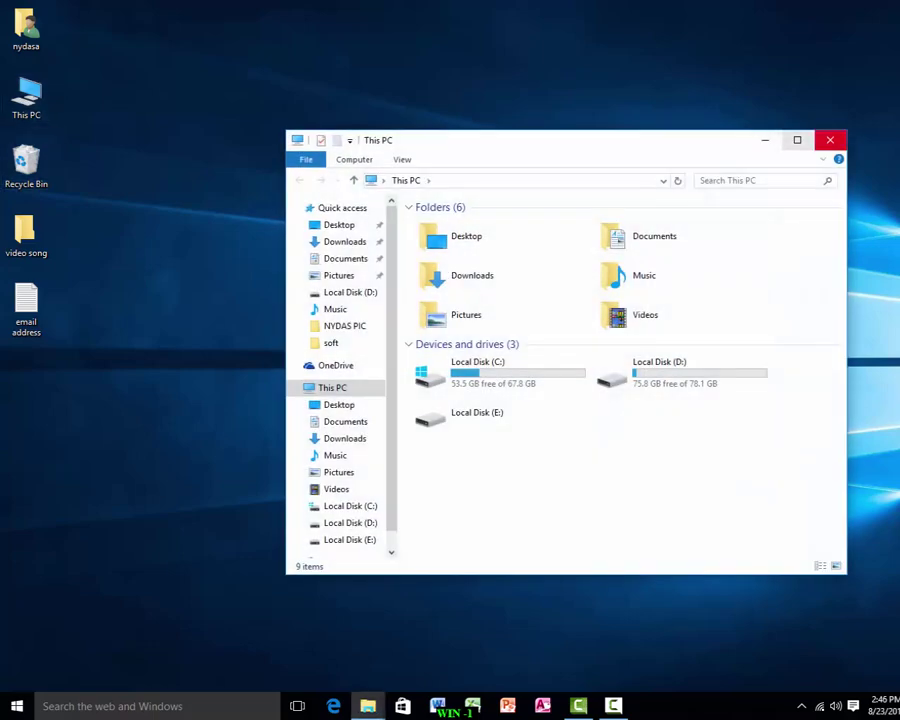
{"action": "left_click", "coordinate": [830, 140]}
{"action": "right_click", "coordinate": [463, 192]}
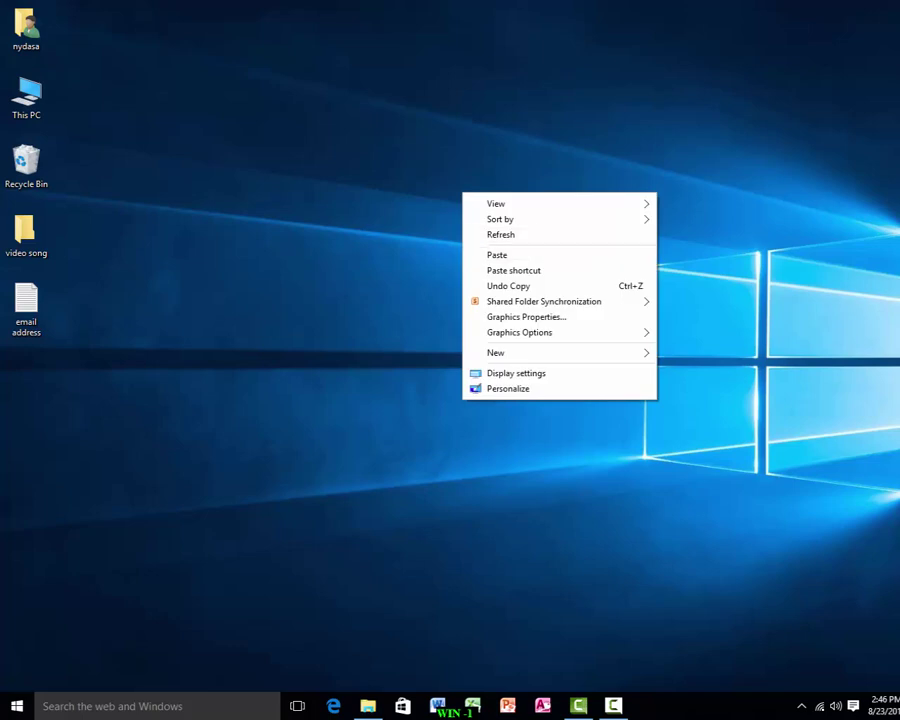
{"action": "left_click", "coordinate": [495, 233]}
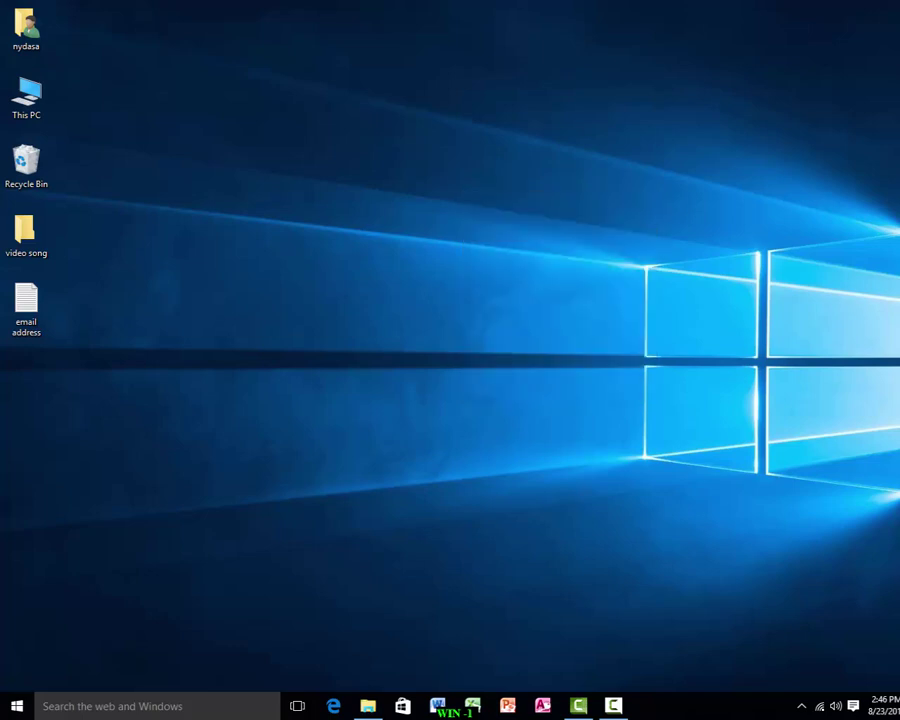
{"action": "right_click", "coordinate": [454, 217]}
{"action": "left_click", "coordinate": [490, 259]}
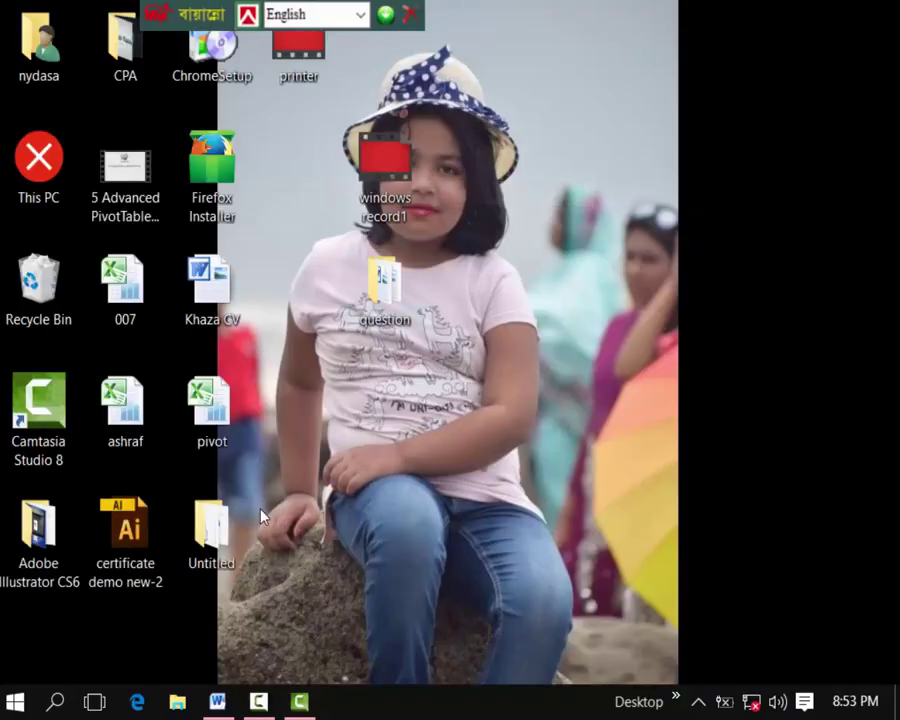
Switch to the open Word document and print one copy on the Canon LBP6030/6040/6018L printer
{"action": "left_click", "coordinate": [216, 704]}
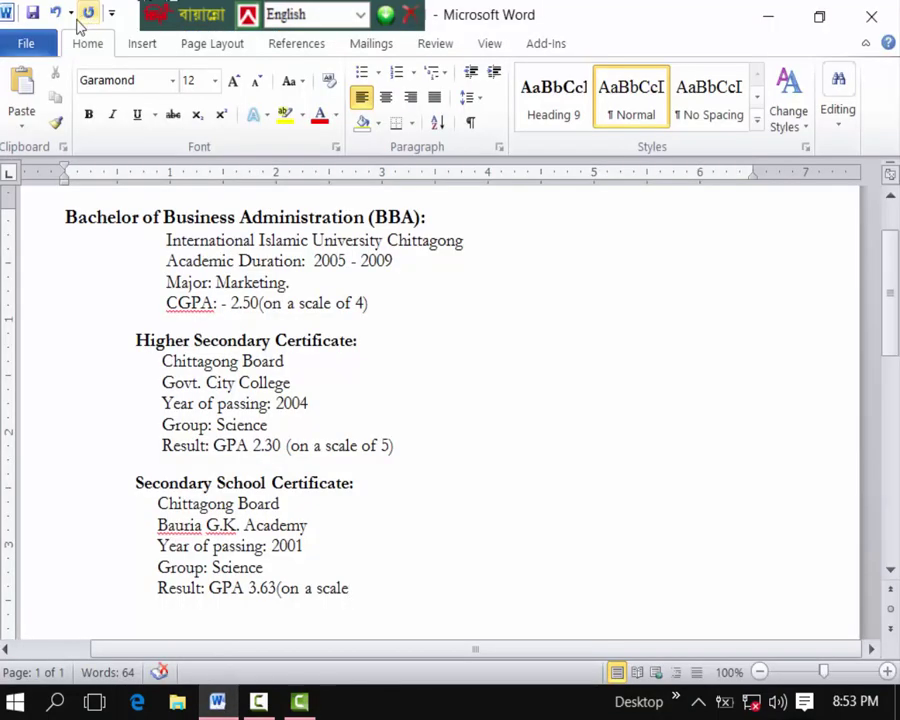
{"action": "left_click", "coordinate": [23, 41]}
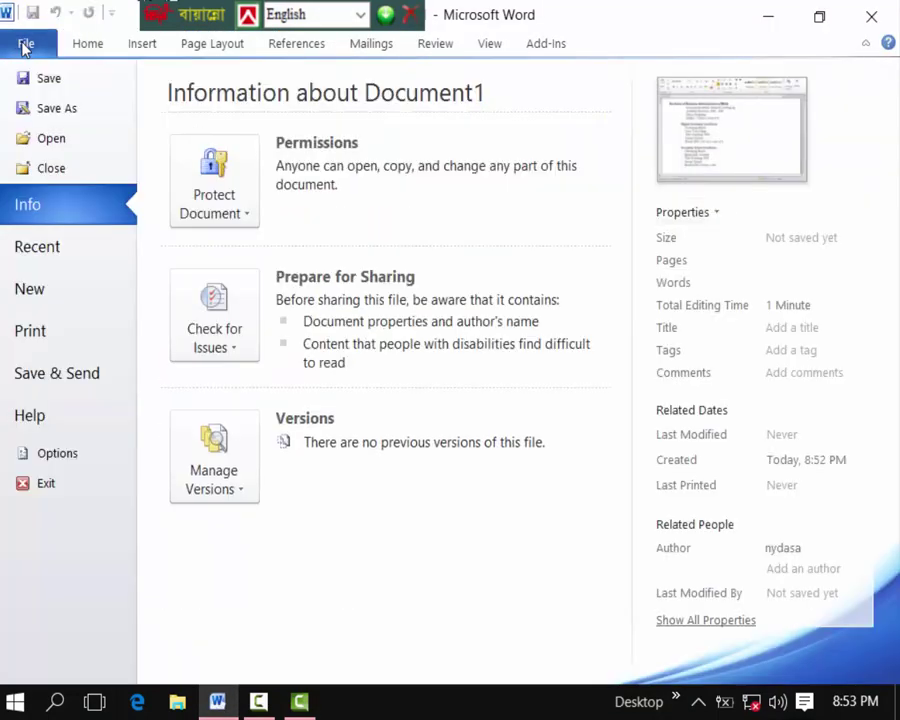
{"action": "left_click", "coordinate": [30, 331]}
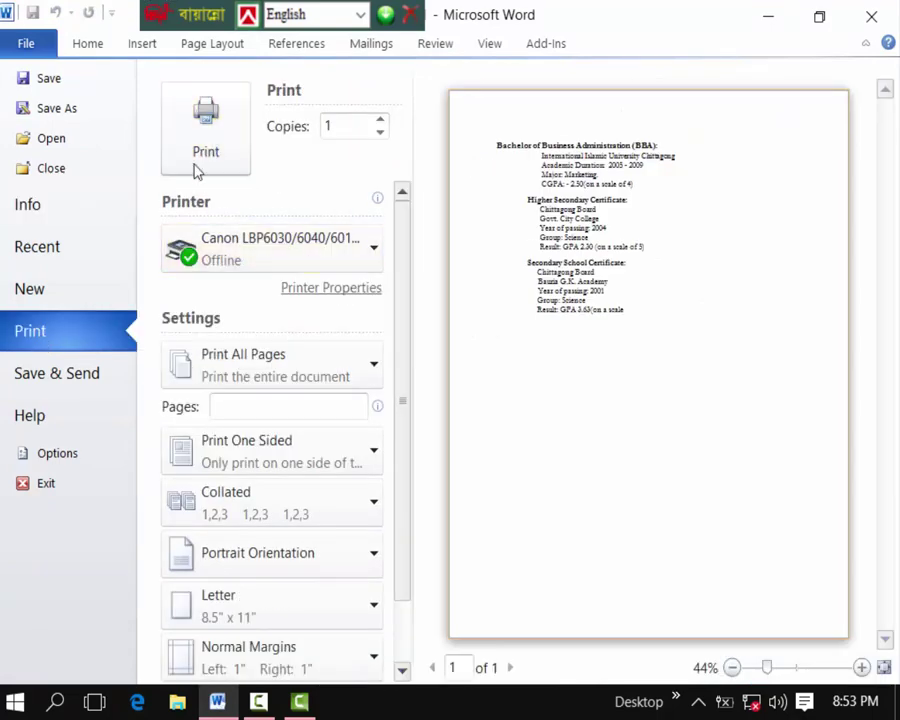
{"action": "left_click", "coordinate": [205, 140]}
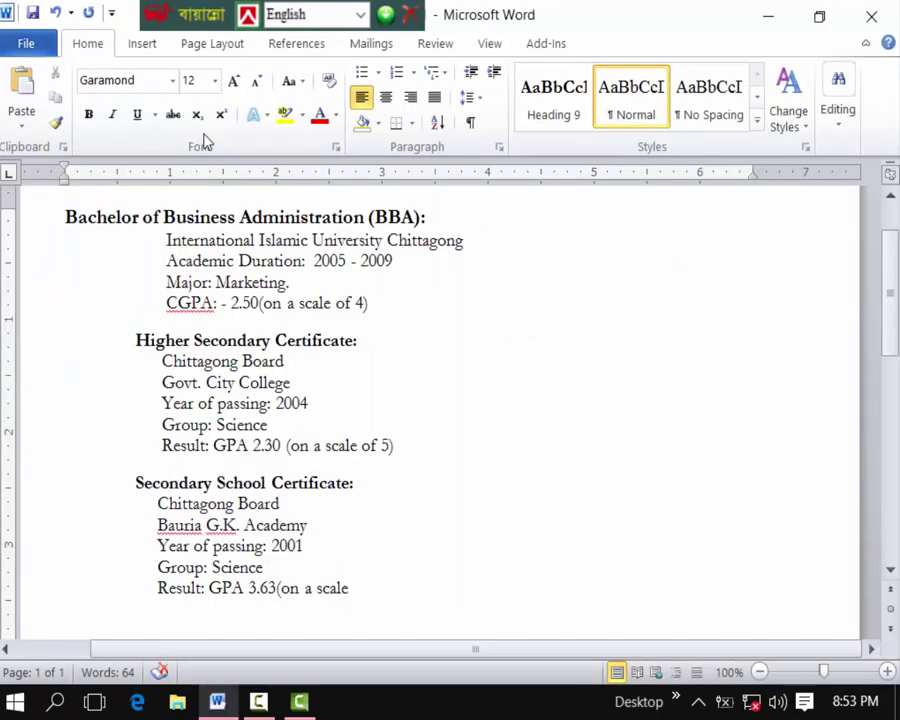
Send three more one-copy print jobs of the same Word document to the Canon printer
{"action": "left_click", "coordinate": [26, 43]}
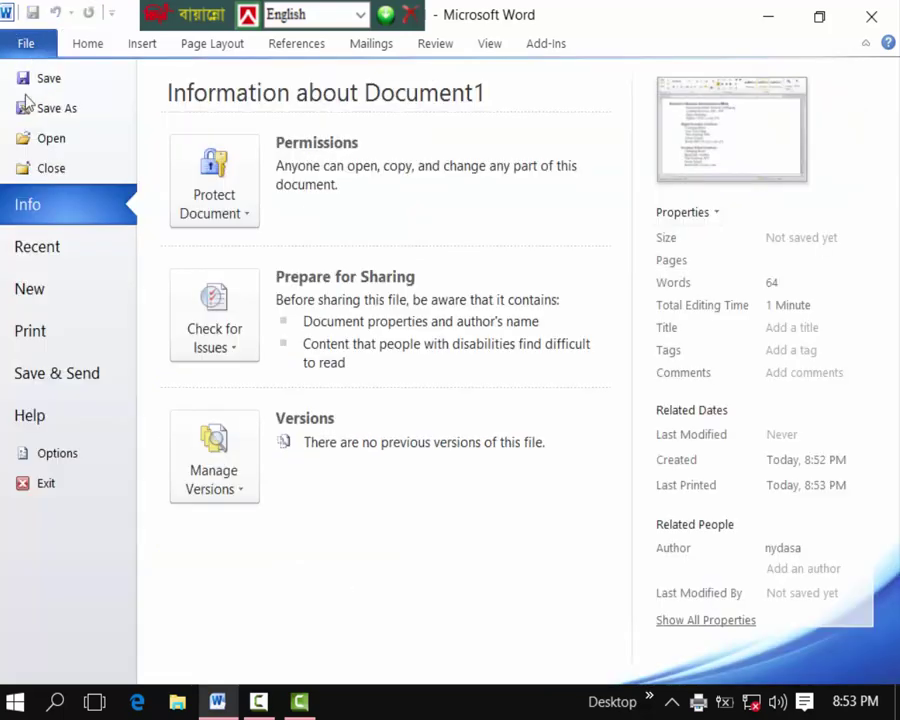
{"action": "left_click", "coordinate": [30, 331]}
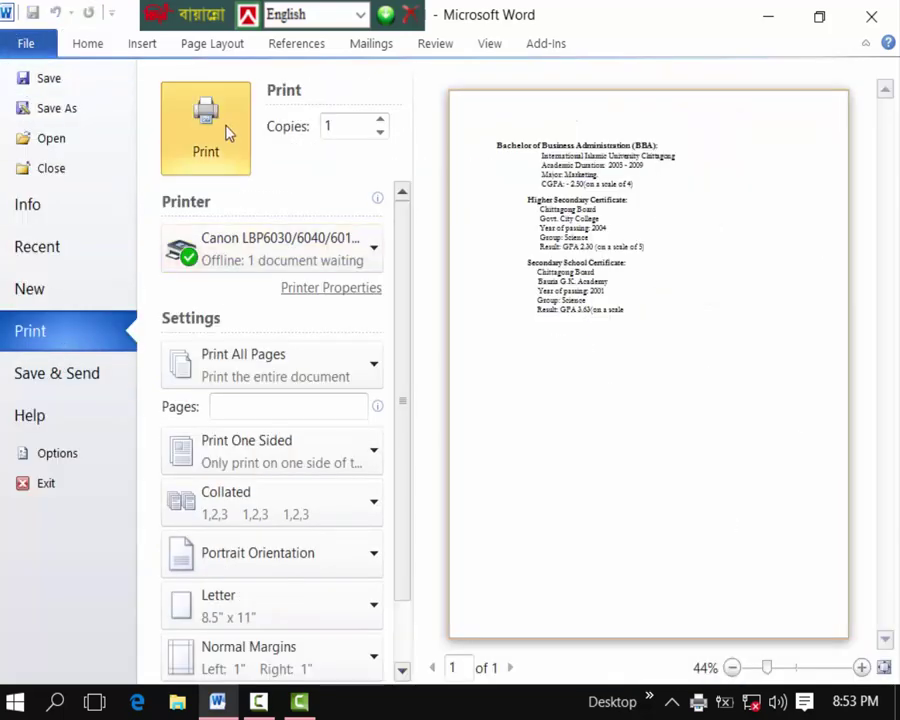
{"action": "left_click", "coordinate": [228, 133]}
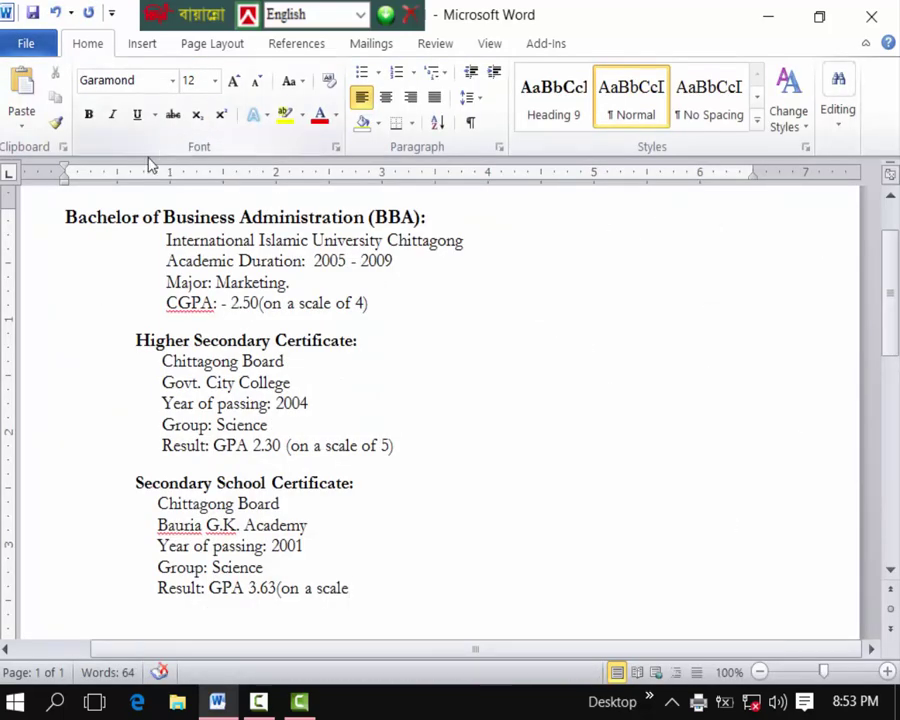
{"action": "left_click", "coordinate": [26, 43]}
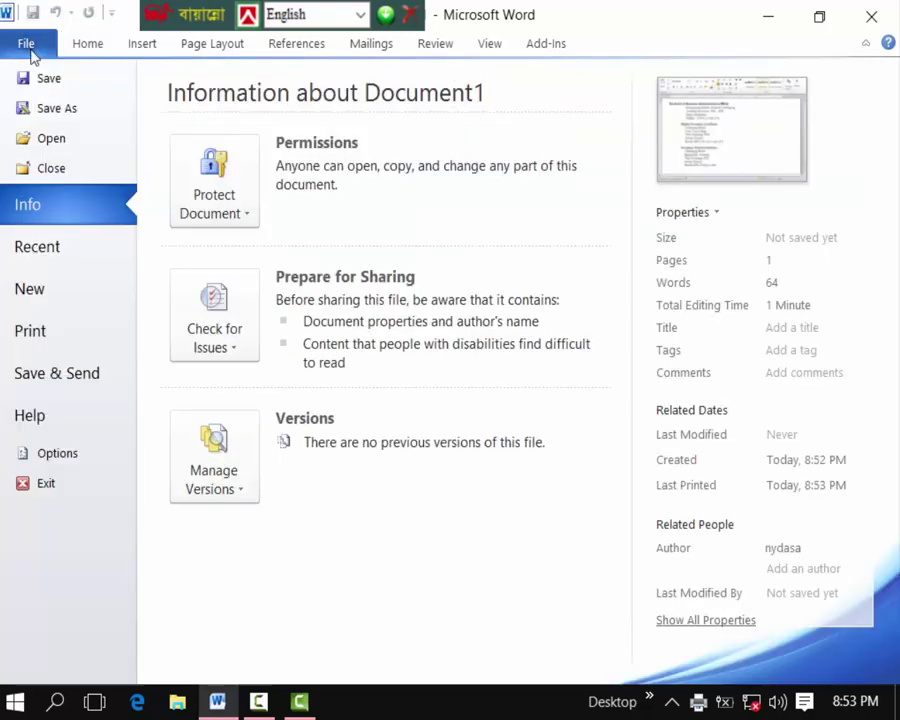
{"action": "left_click", "coordinate": [35, 331]}
{"action": "left_click", "coordinate": [198, 120]}
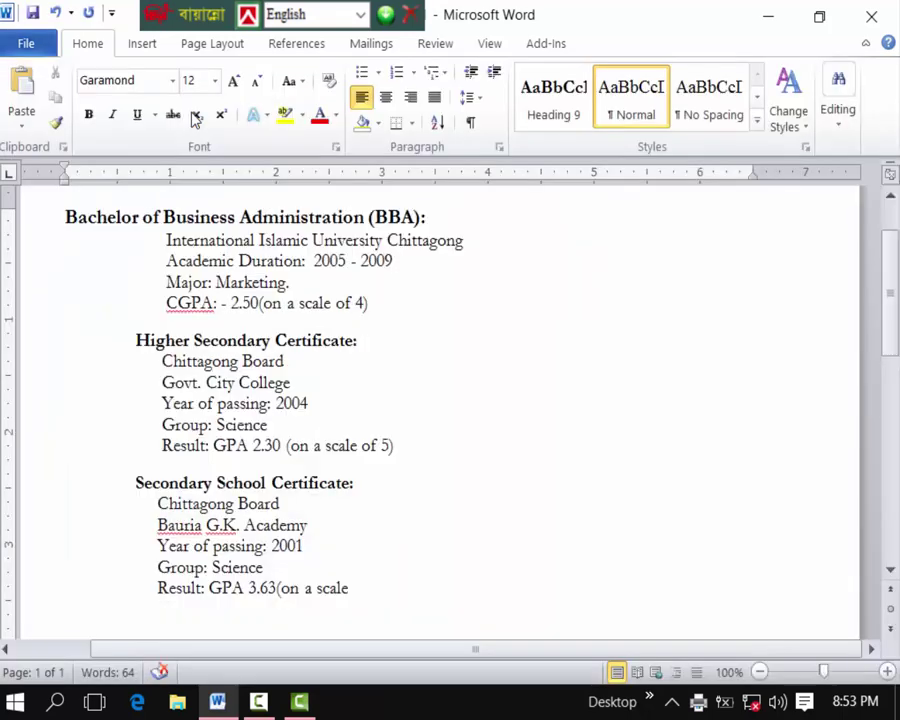
{"action": "left_click", "coordinate": [25, 44]}
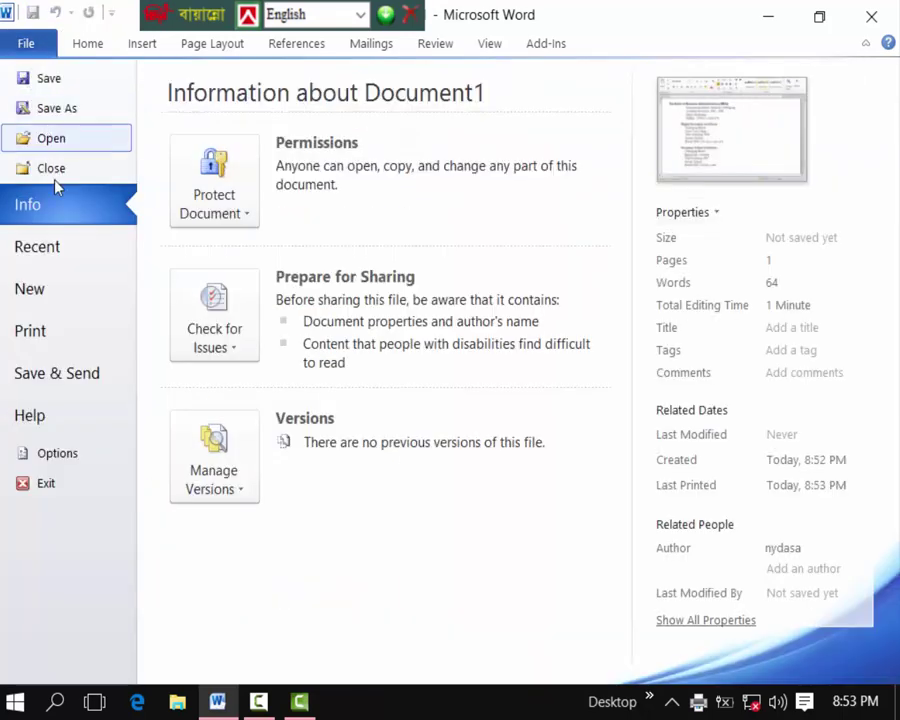
{"action": "left_click", "coordinate": [35, 331]}
{"action": "left_click", "coordinate": [198, 122]}
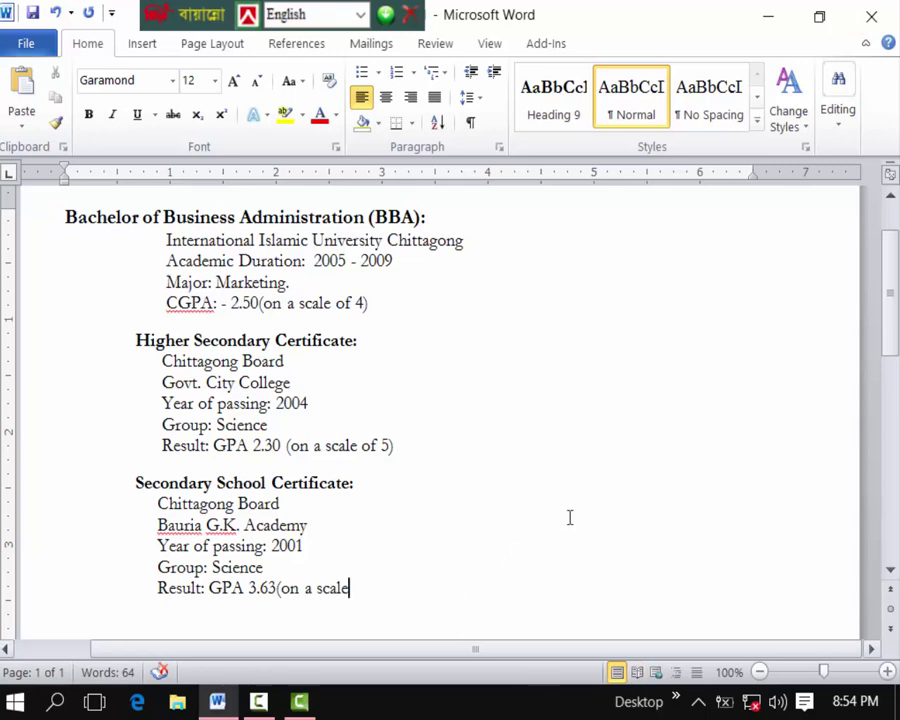
Open the Canon printer's queue from the notification area and cancel the oldest print job, submitted at 8:53:39 PM
{"action": "left_click", "coordinate": [697, 703]}
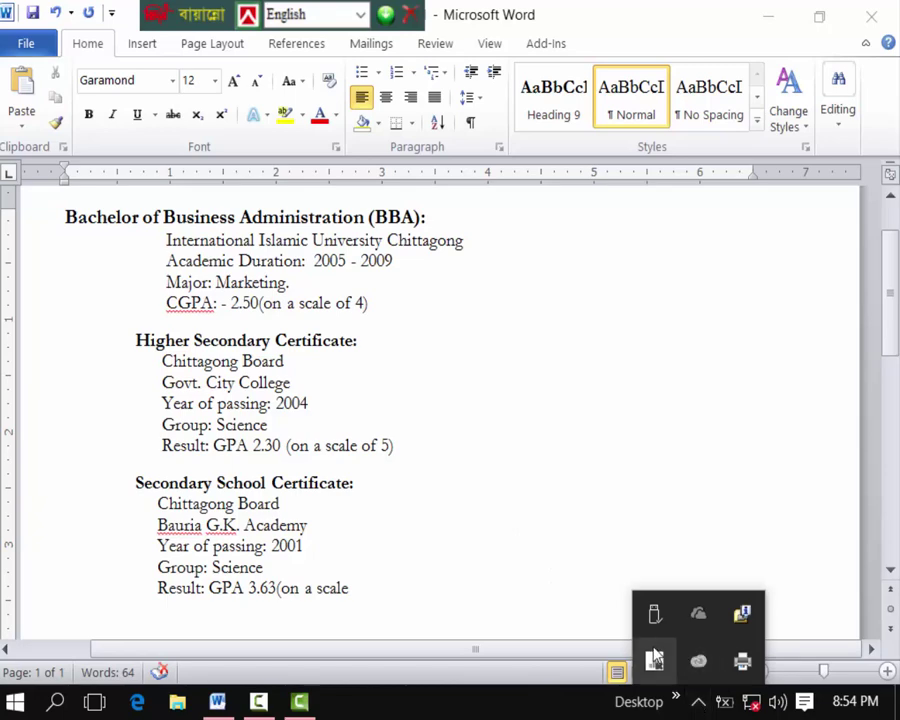
{"action": "double_click", "coordinate": [743, 668]}
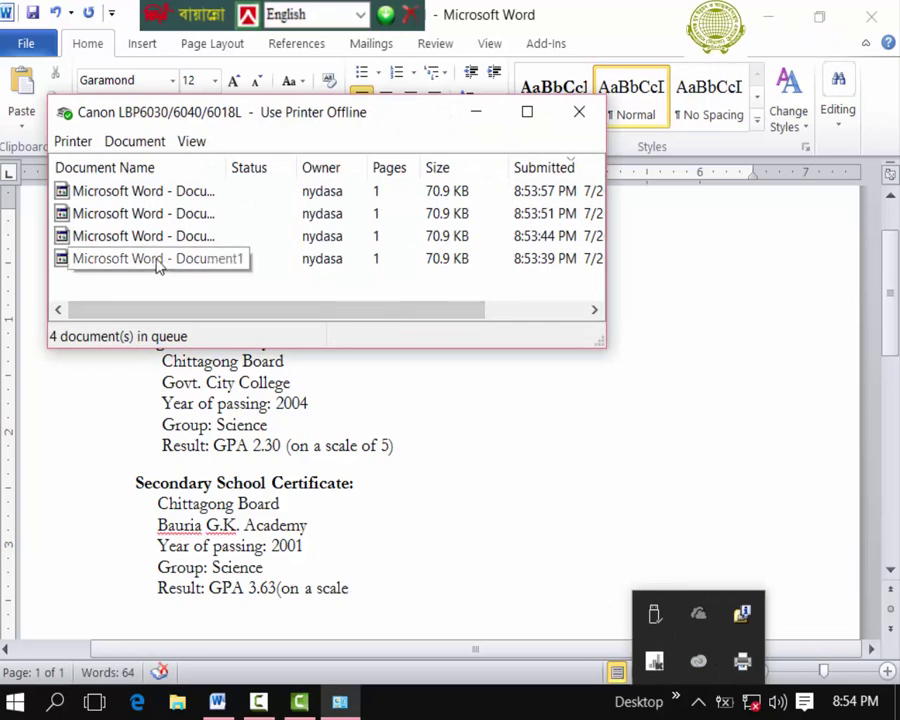
{"action": "left_click", "coordinate": [118, 260]}
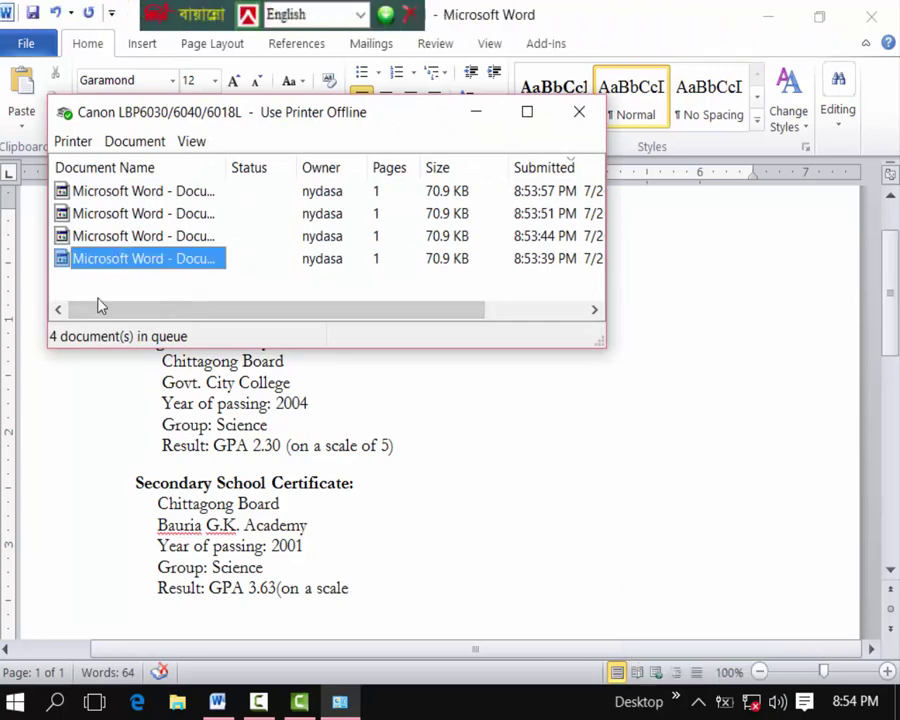
{"action": "right_click", "coordinate": [116, 262]}
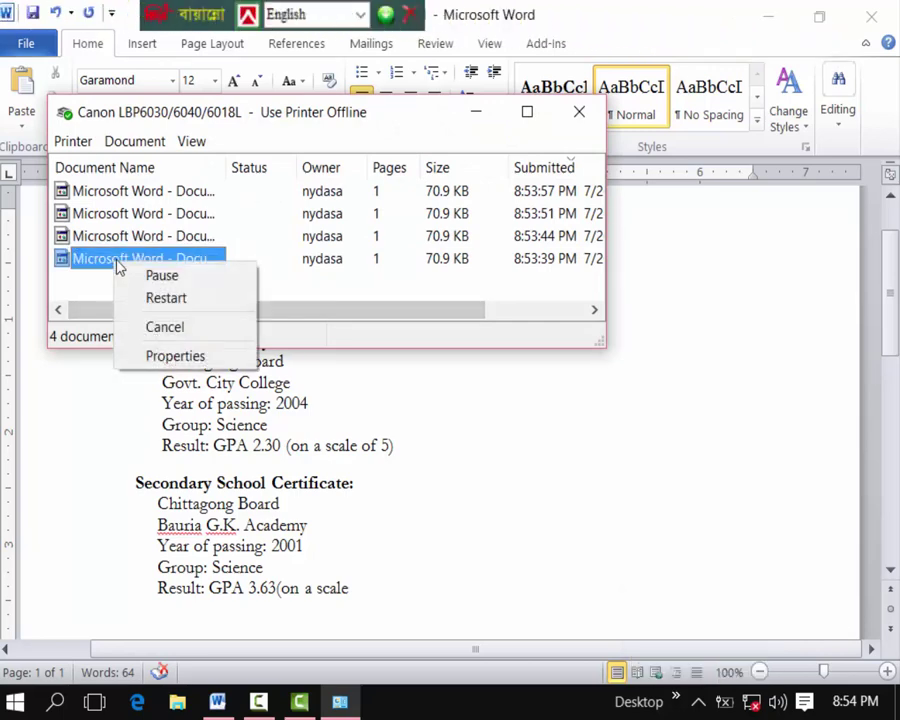
{"action": "left_click", "coordinate": [178, 334]}
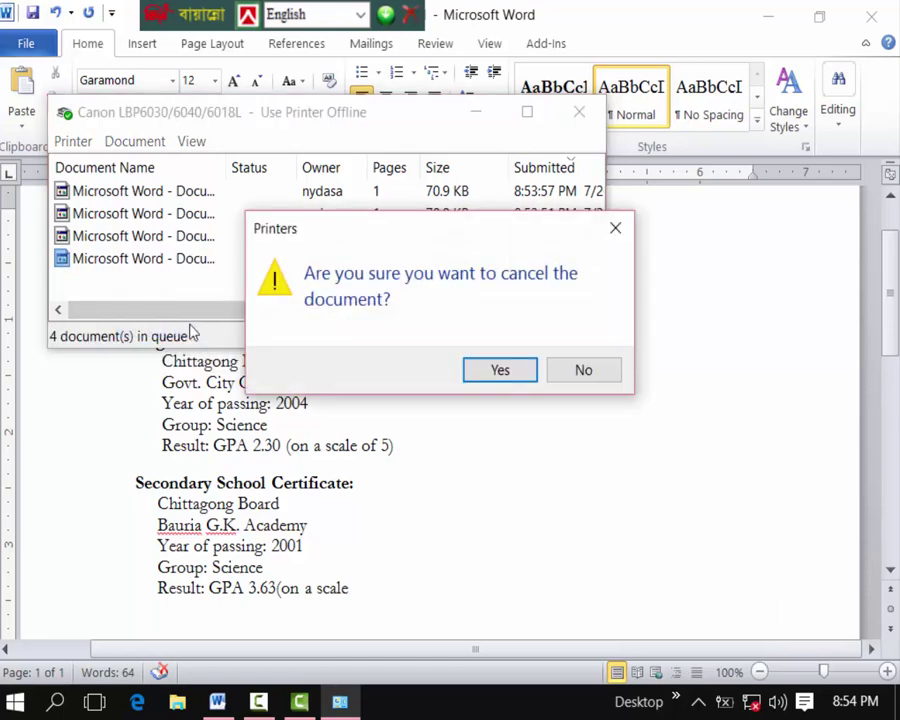
{"action": "left_click", "coordinate": [498, 372]}
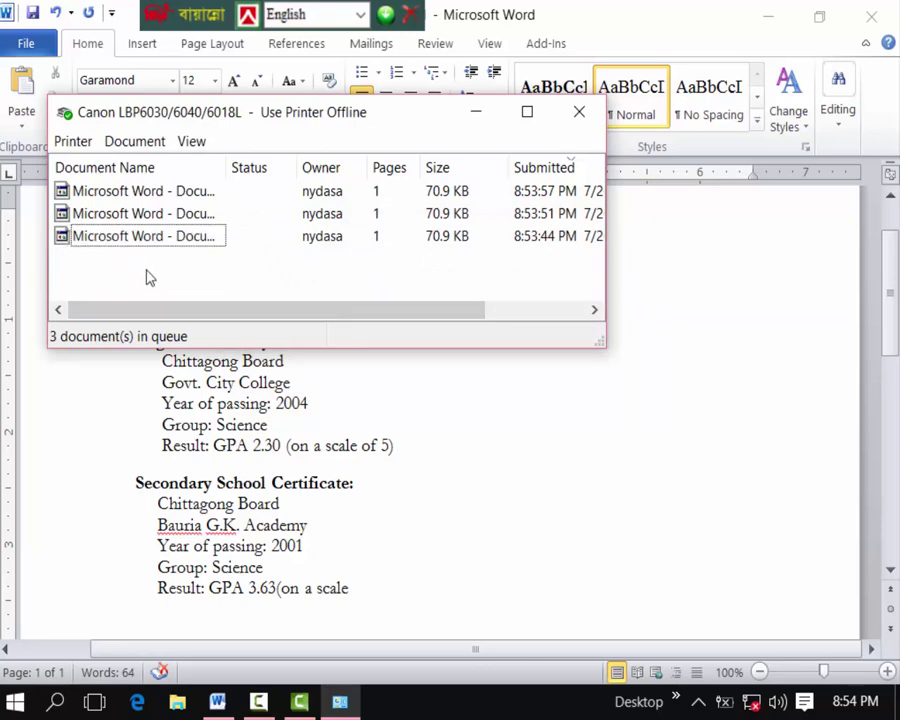
Pause the print job submitted at 8:53:44 PM in the printer queue, and resume it
{"action": "right_click", "coordinate": [135, 241]}
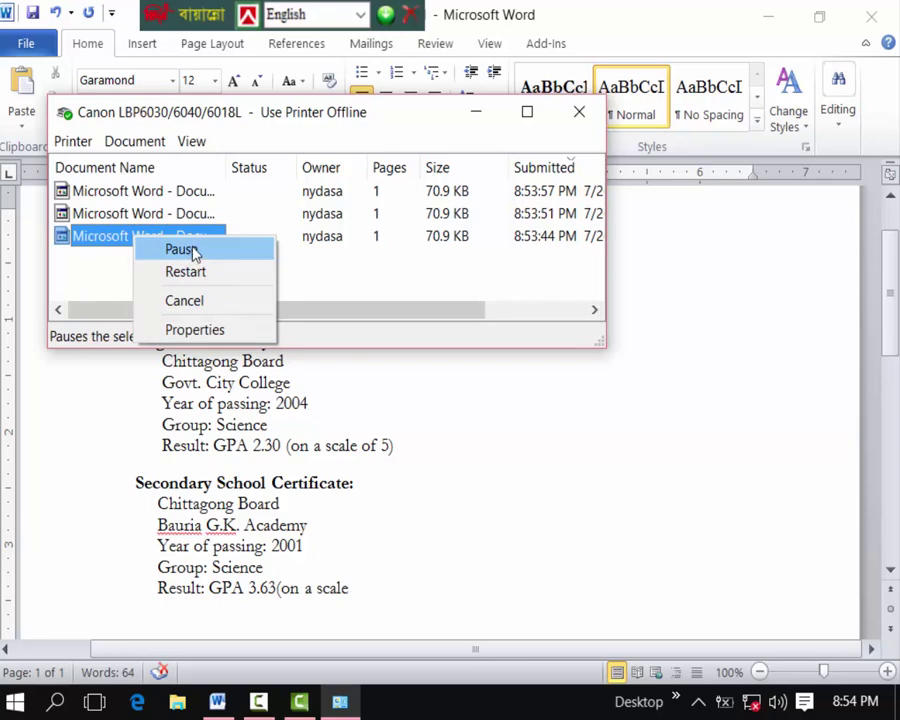
{"action": "left_click", "coordinate": [194, 250]}
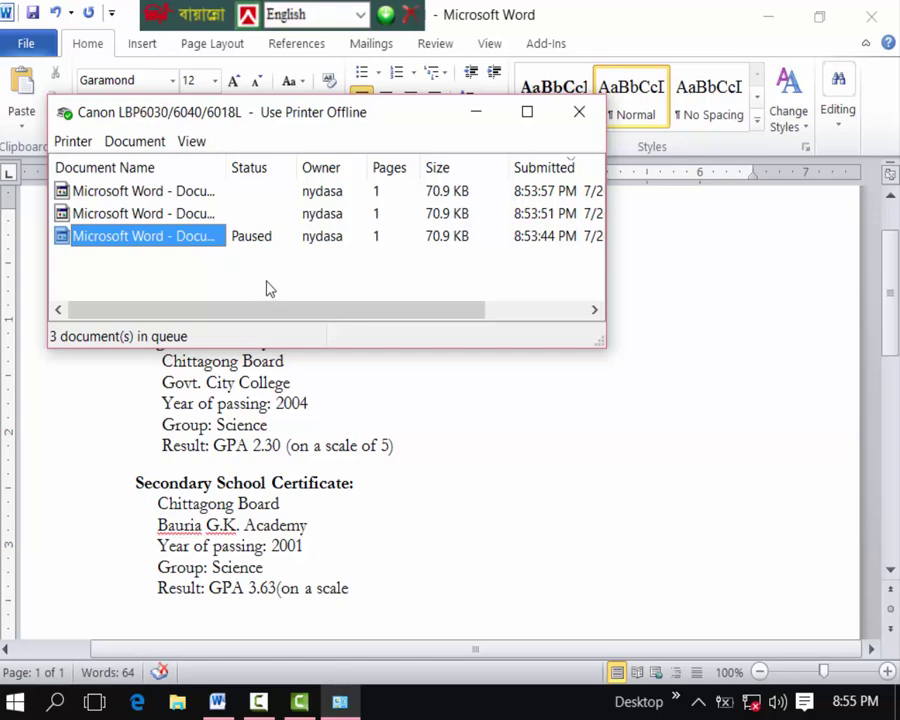
{"action": "right_click", "coordinate": [149, 240]}
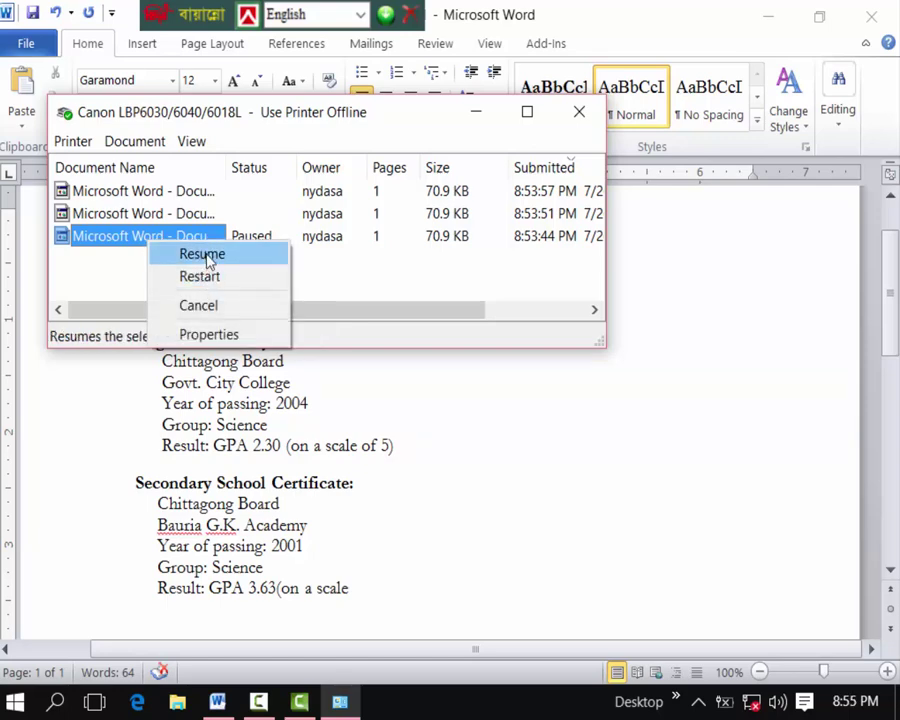
{"action": "left_click", "coordinate": [205, 255]}
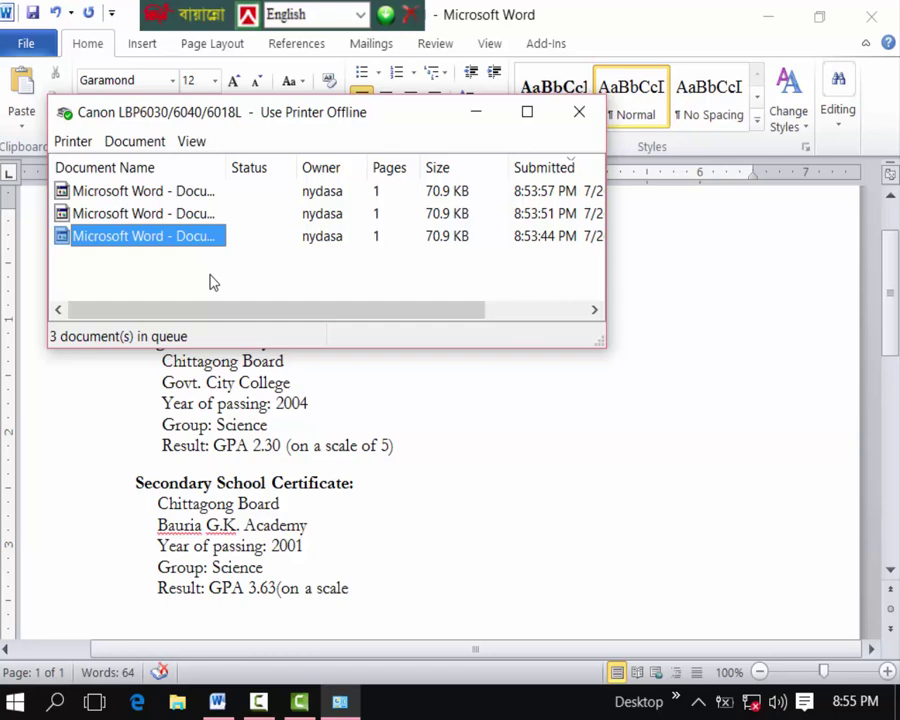
Cancel all three remaining Word print jobs in the Canon printer's queue at once
{"action": "left_click_drag", "start_coordinate": [212, 276], "coordinate": [75, 132]}
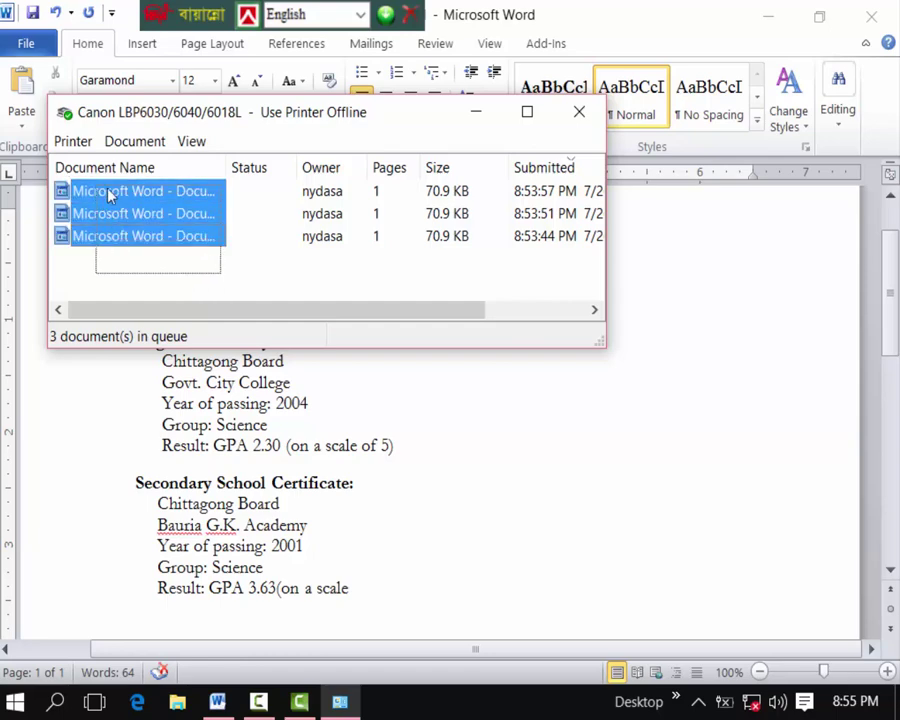
{"action": "right_click", "coordinate": [136, 206]}
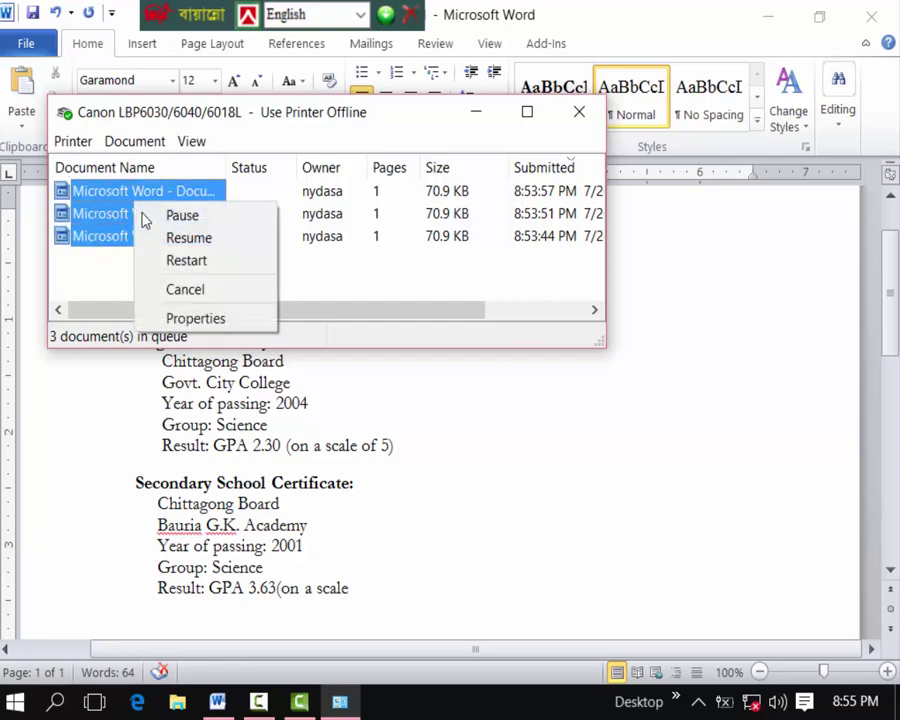
{"action": "left_click", "coordinate": [185, 289]}
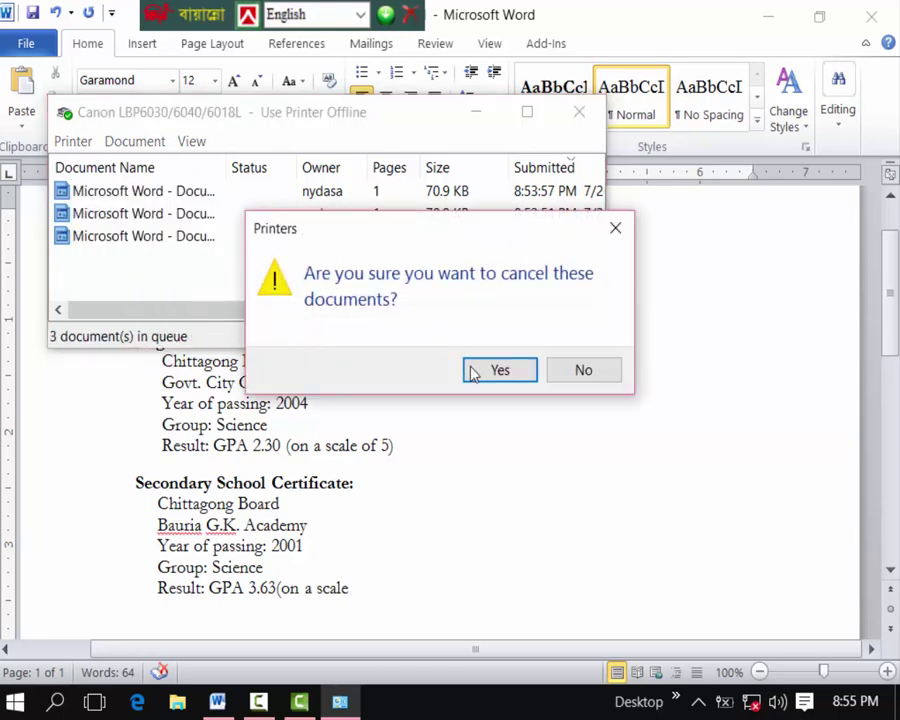
{"action": "left_click", "coordinate": [489, 377]}
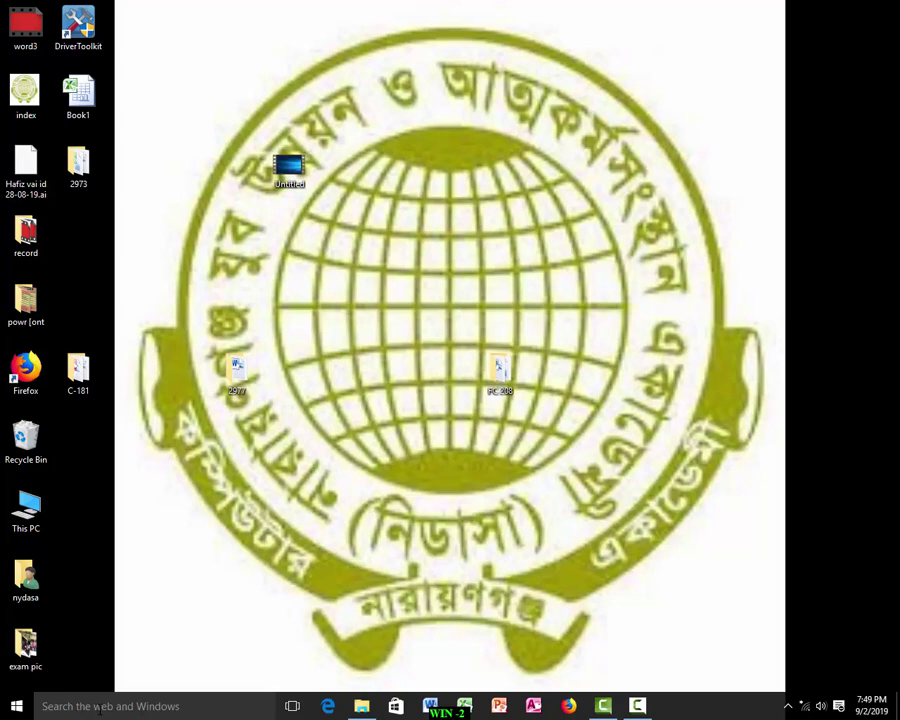
Search Windows for "defragment" and open the Defragment and Optimize Drives app
{"action": "left_click", "coordinate": [140, 706]}
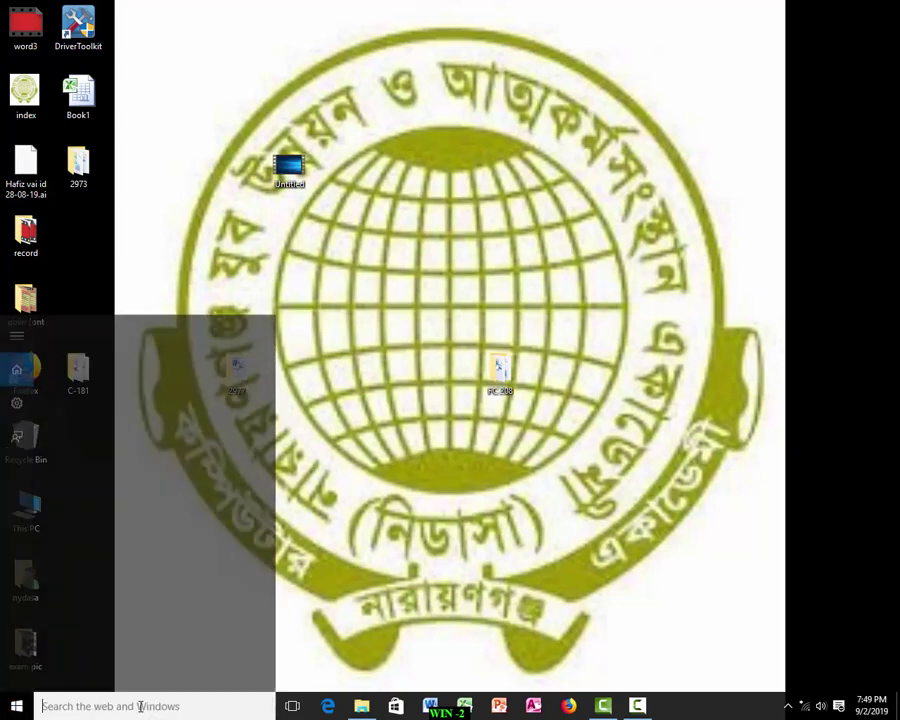
{"action": "type", "text": "de"}
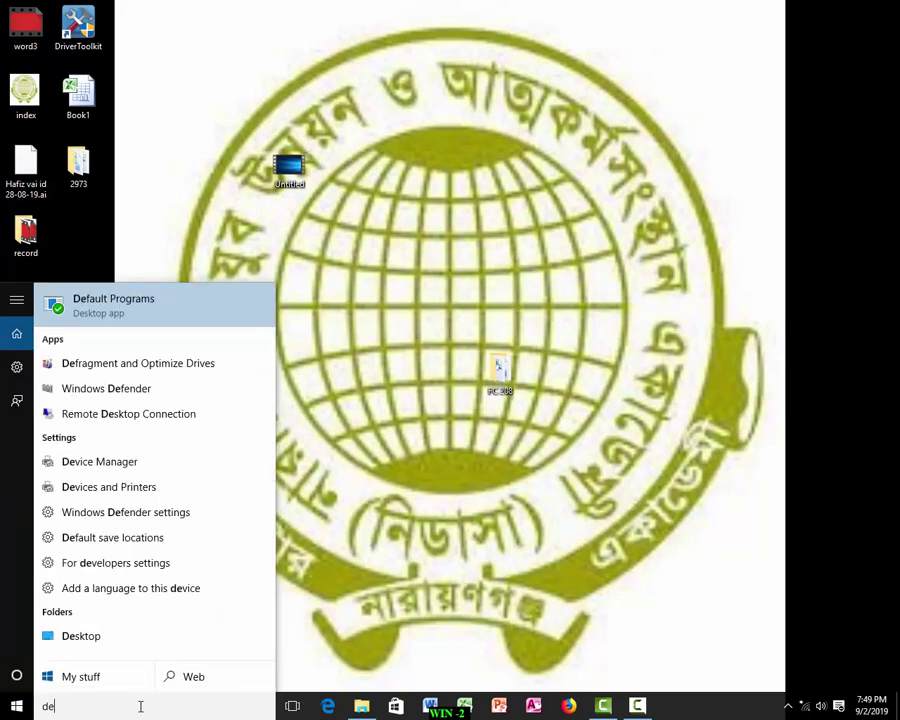
{"action": "type", "text": "frag"}
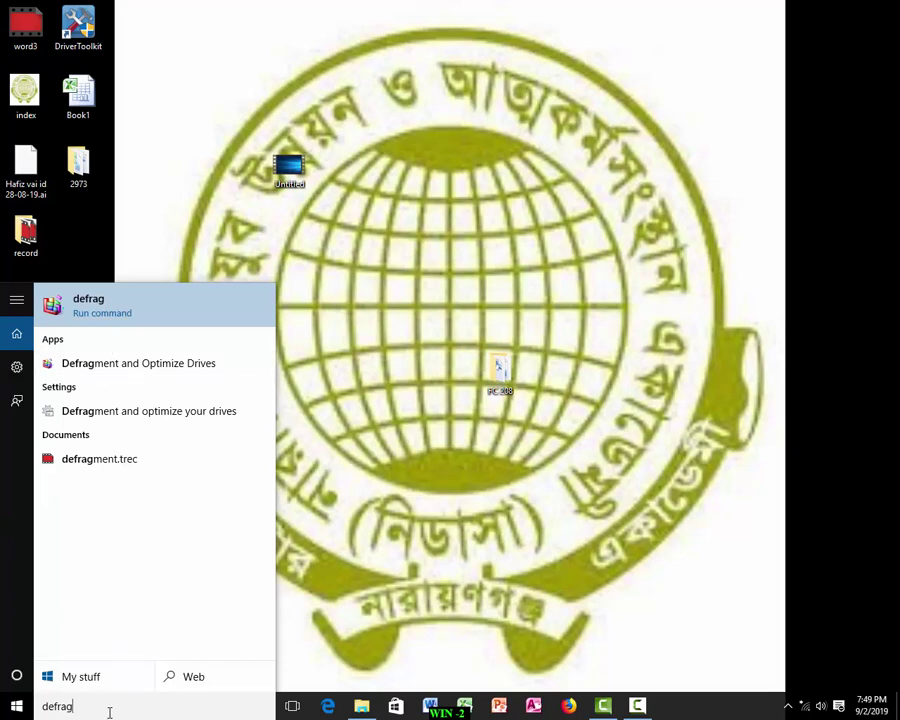
{"action": "type", "text": "mente"}
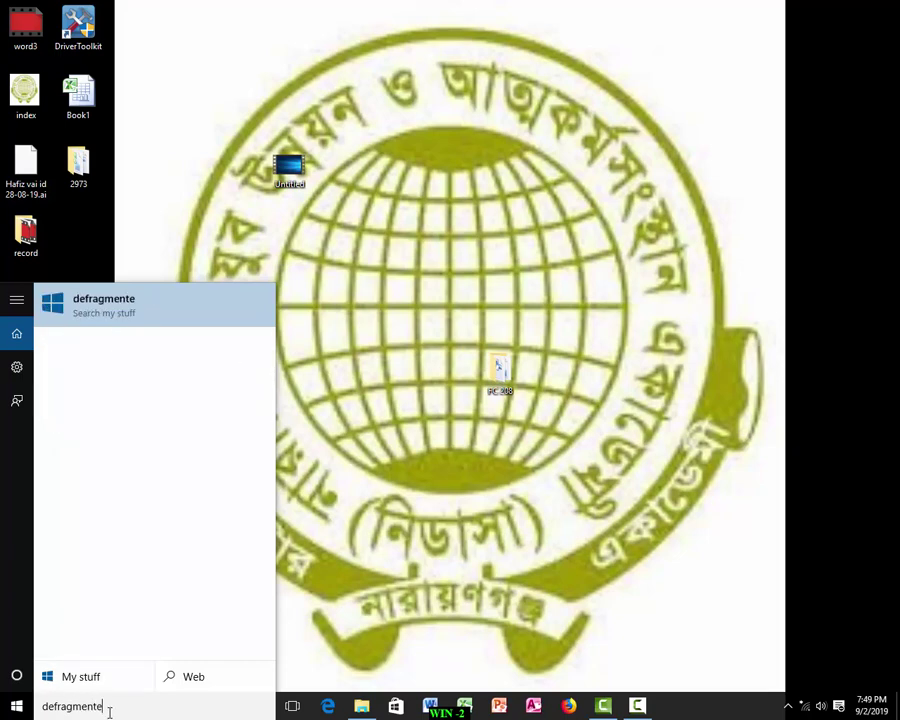
{"action": "type", "text": "r"}
{"action": "key", "text": "BackSpace"}
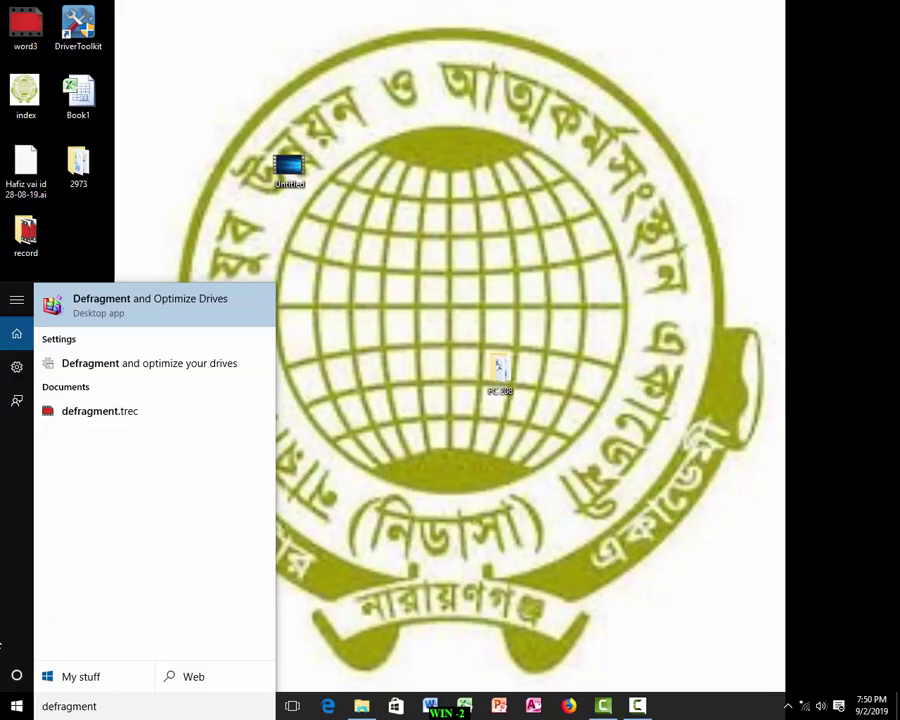
{"action": "left_click", "coordinate": [114, 306]}
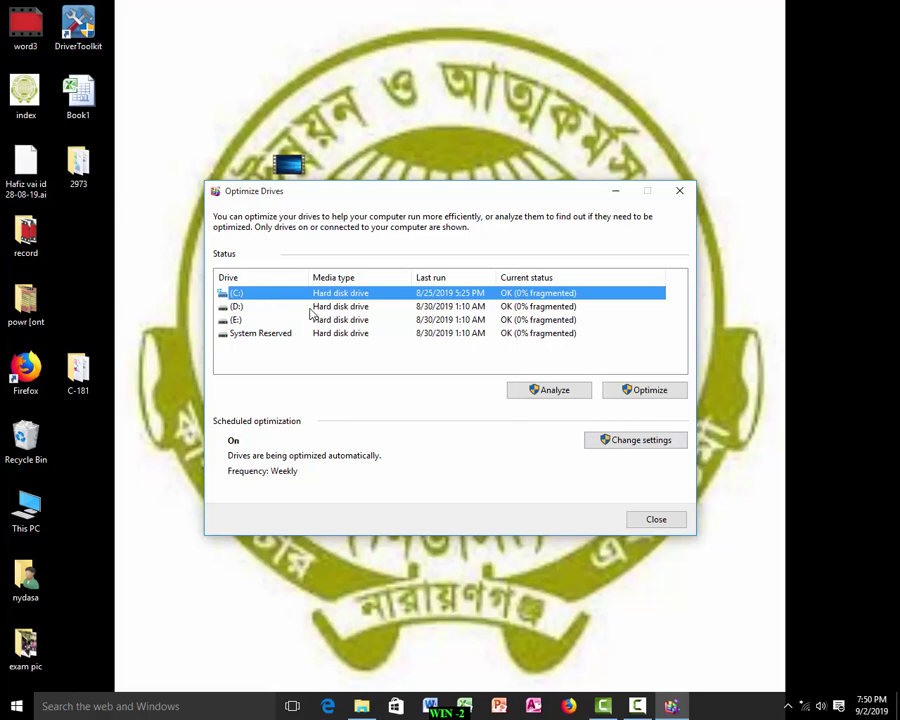
Start optimizing drives C:, D: and E:, and close the Optimize Drives window
{"action": "left_click", "coordinate": [650, 392]}
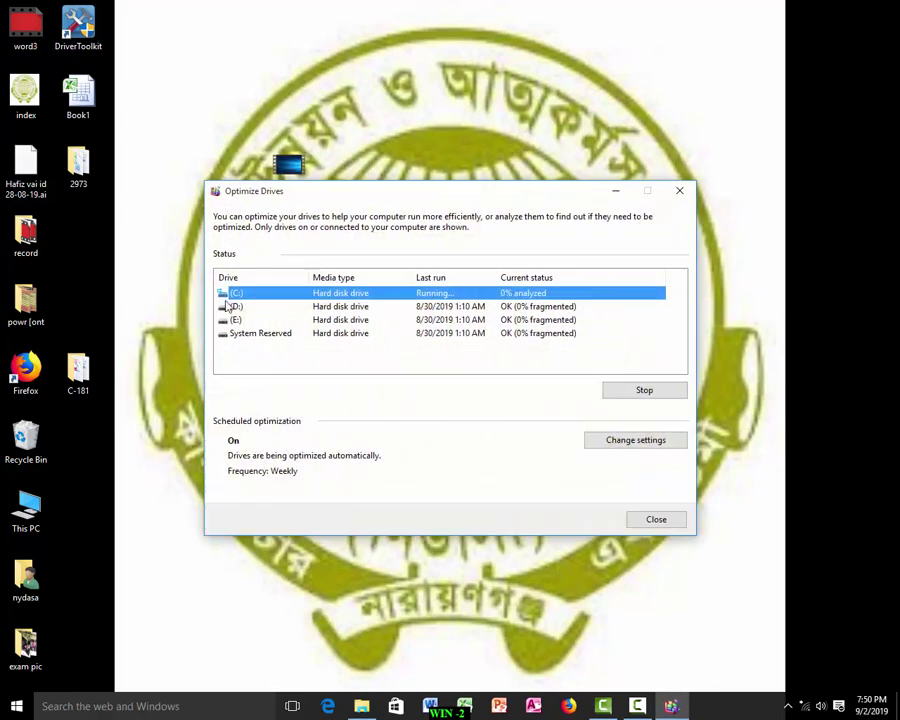
{"action": "left_click", "coordinate": [258, 307]}
{"action": "left_click", "coordinate": [645, 390]}
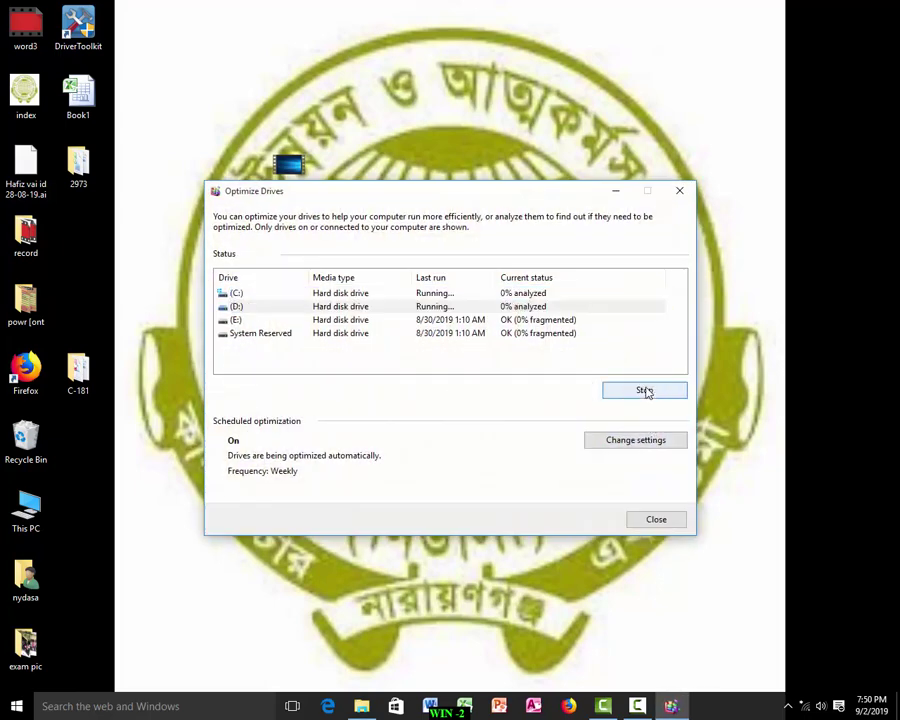
{"action": "left_click", "coordinate": [252, 321]}
{"action": "left_click", "coordinate": [635, 390]}
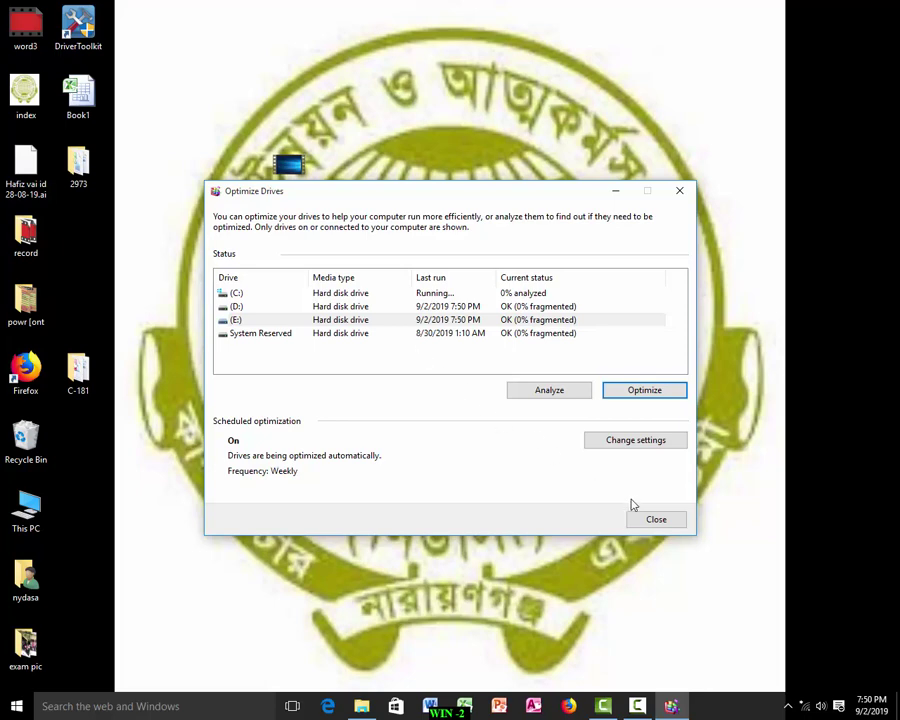
{"action": "left_click", "coordinate": [655, 520]}
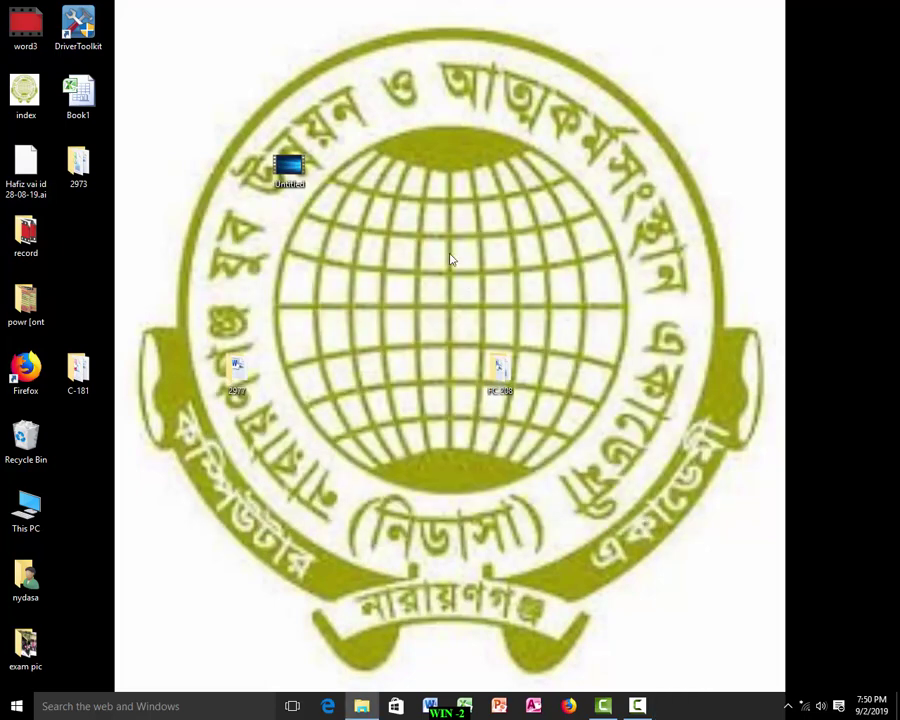
{"action": "right_click", "coordinate": [576, 266]}
{"action": "left_click", "coordinate": [605, 304]}
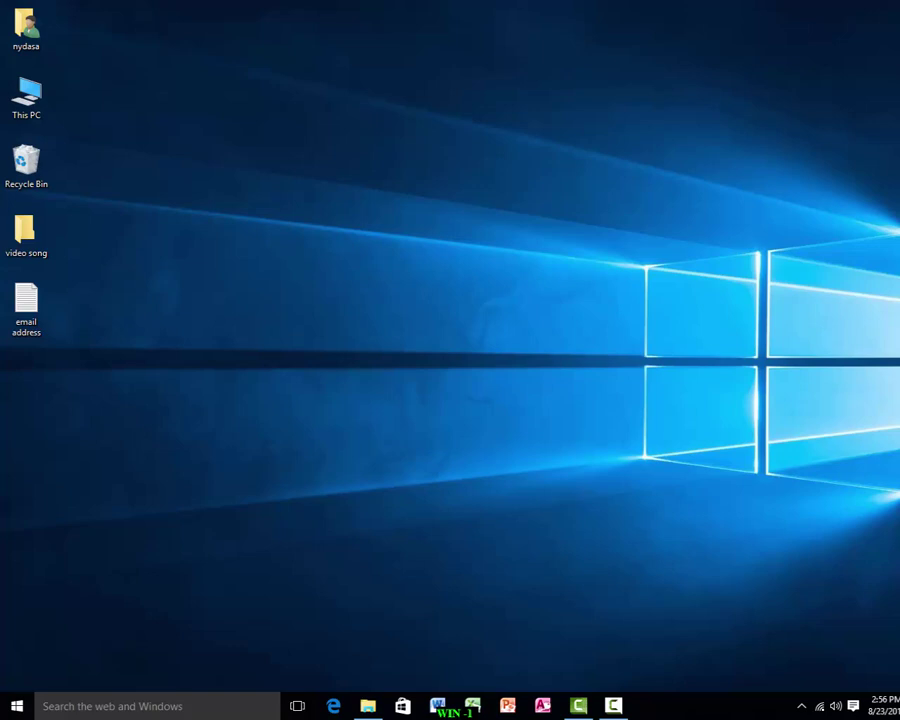
Launch WordPad with the Run command "wordpad", and close its empty document window
{"action": "key", "text": "super+r"}
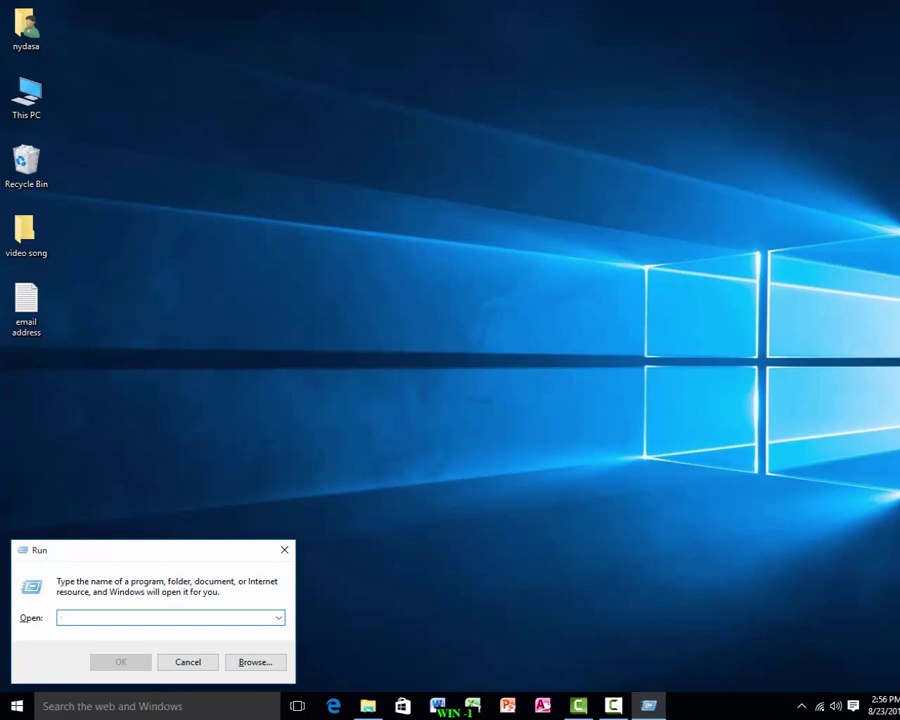
{"action": "type", "text": "win"}
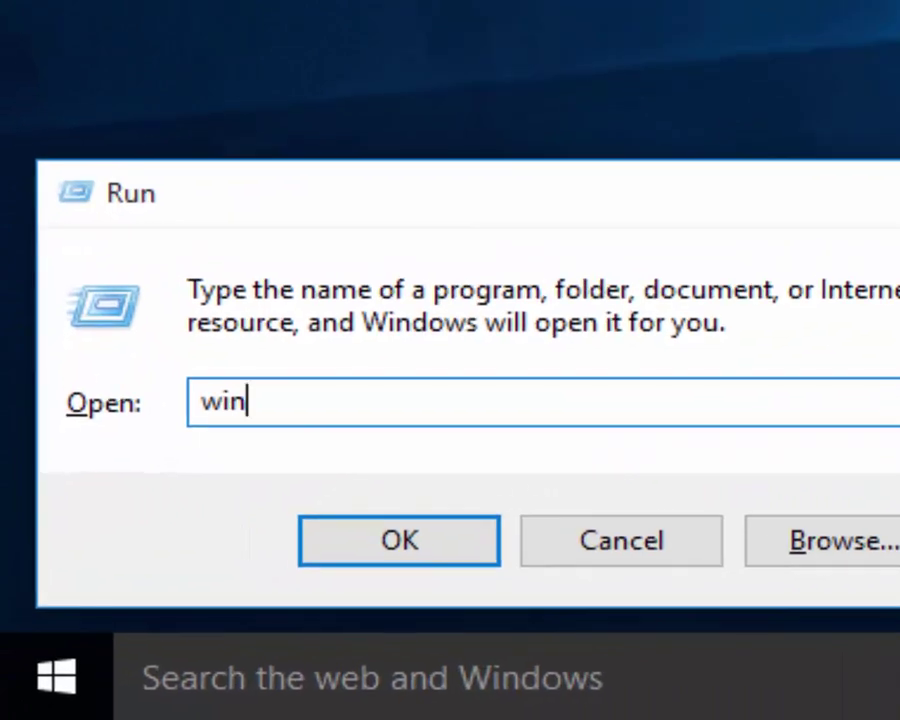
{"action": "key", "text": "BackSpace"}
{"action": "key", "text": "BackSpace"}
{"action": "type", "text": "ord"}
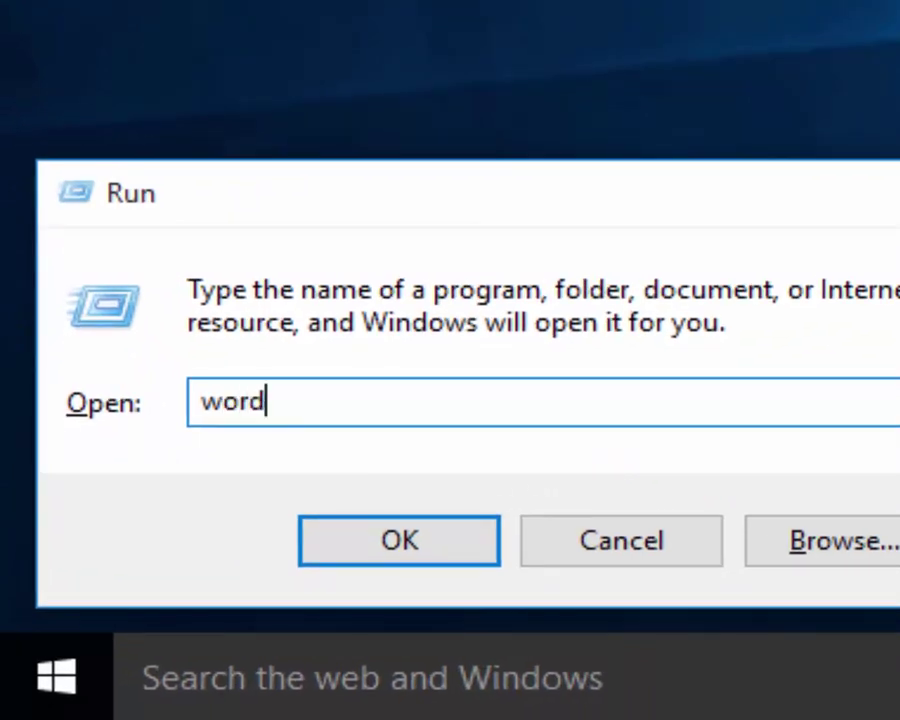
{"action": "type", "text": "pad"}
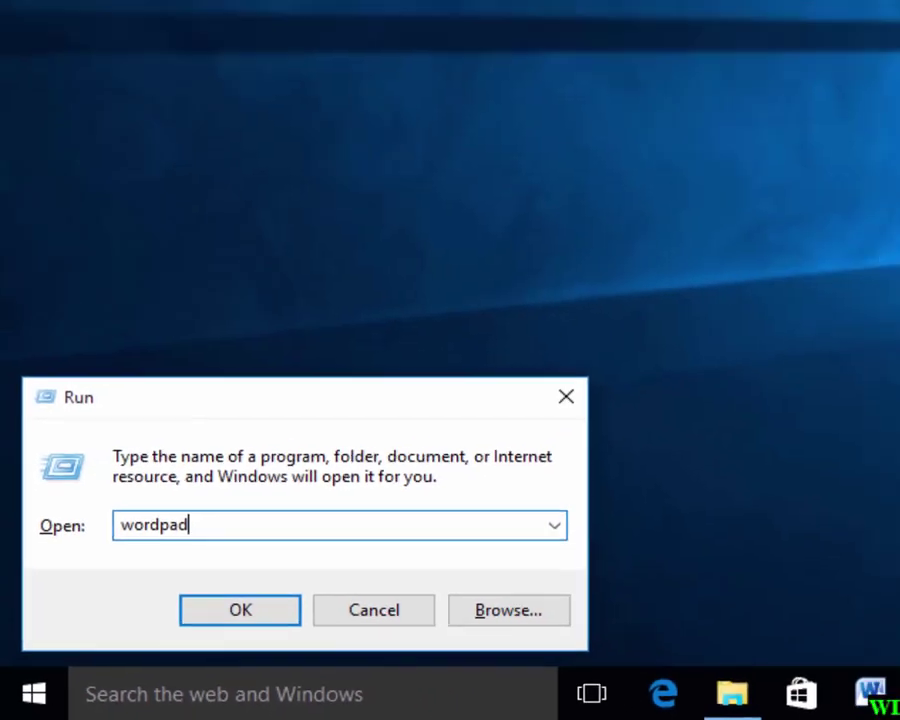
{"action": "key", "text": "Return"}
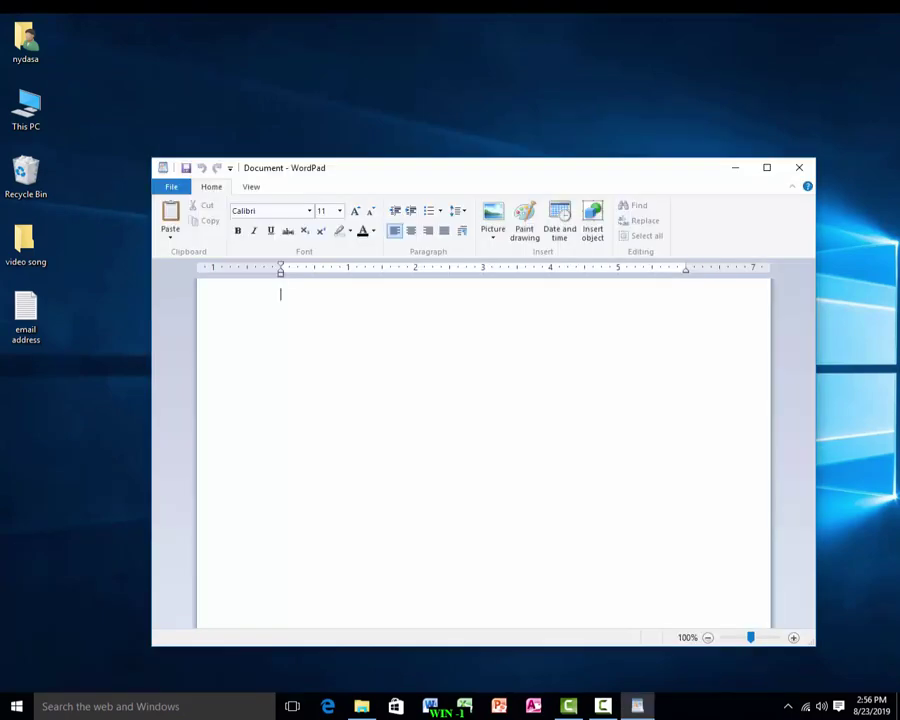
{"action": "left_click", "coordinate": [799, 167]}
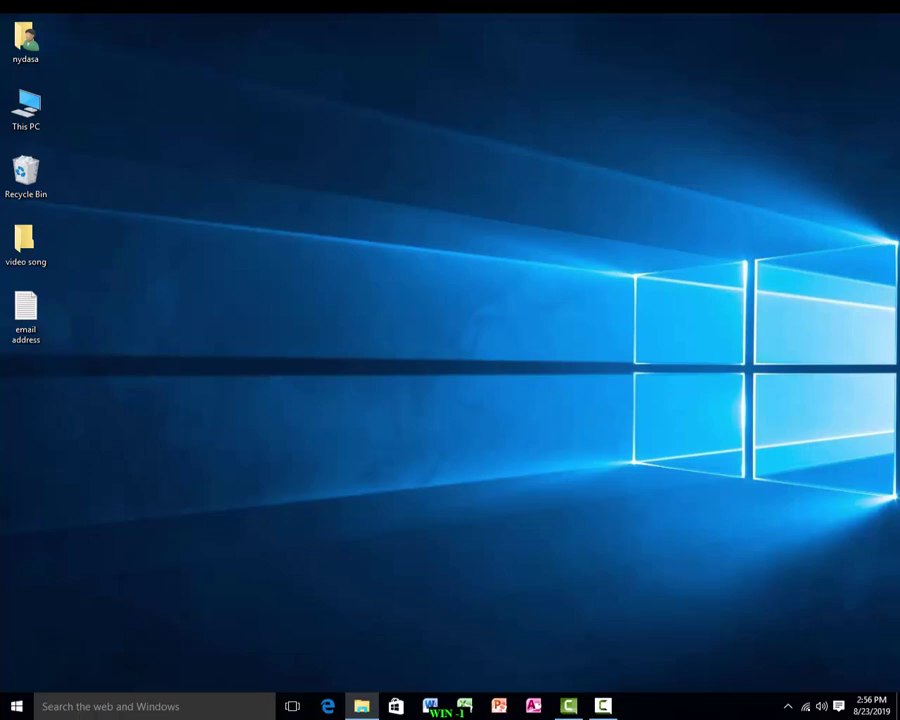
Launch Notepad with the Run command "notepad", and close its empty window
{"action": "key", "text": "super"}
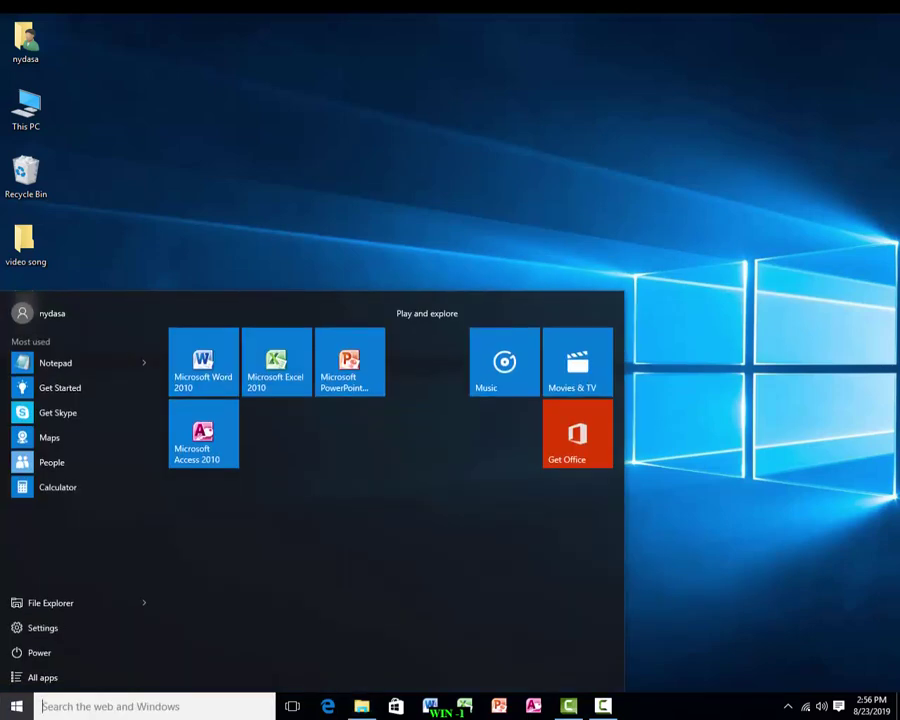
{"action": "key", "text": "super+r"}
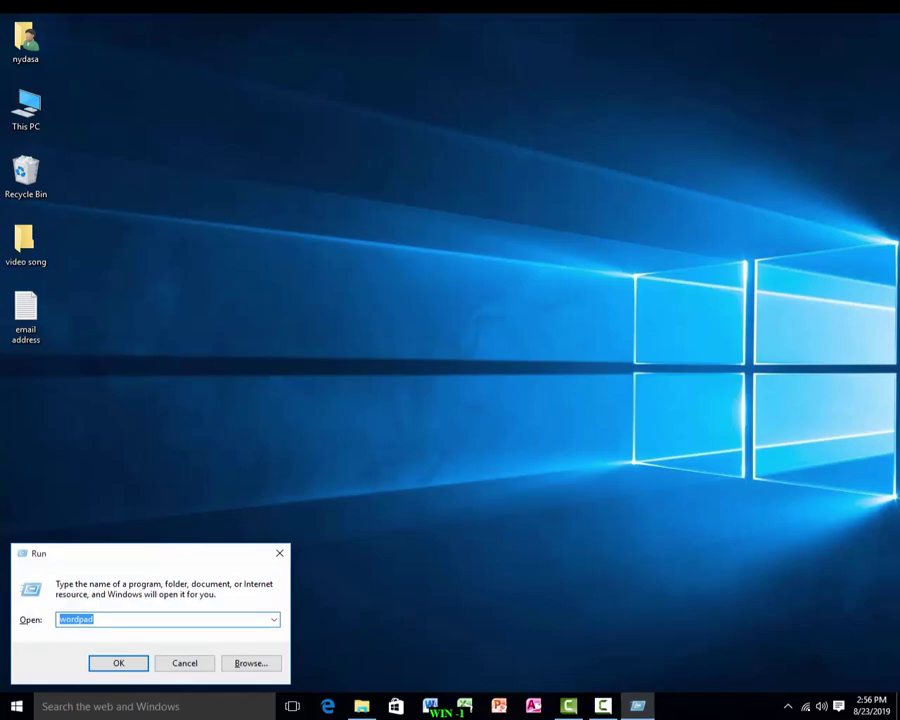
{"action": "type", "text": "notep"}
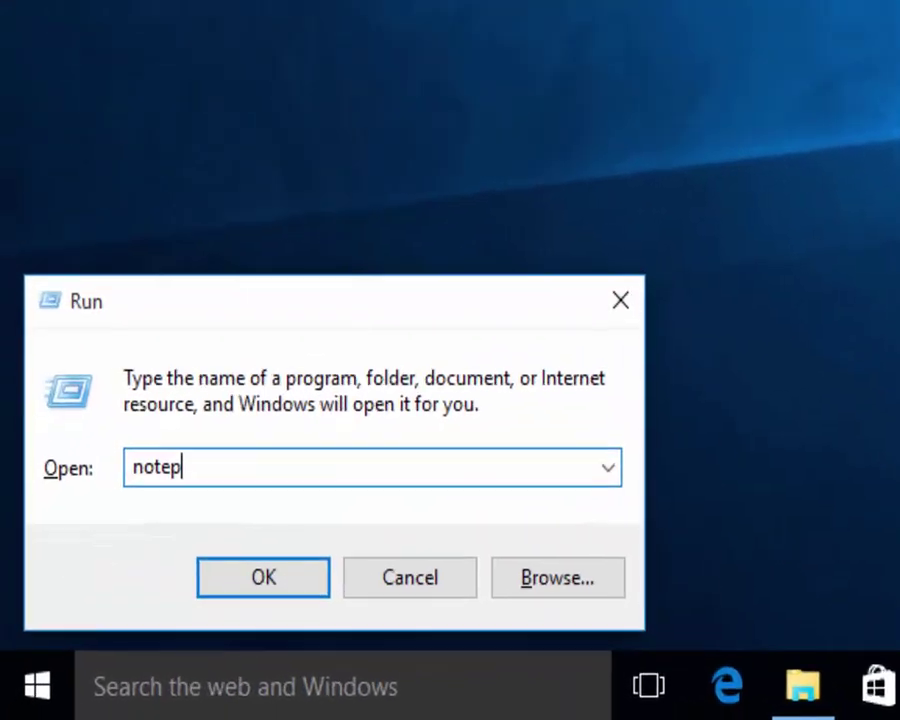
{"action": "type", "text": "ad"}
{"action": "key", "text": "Return"}
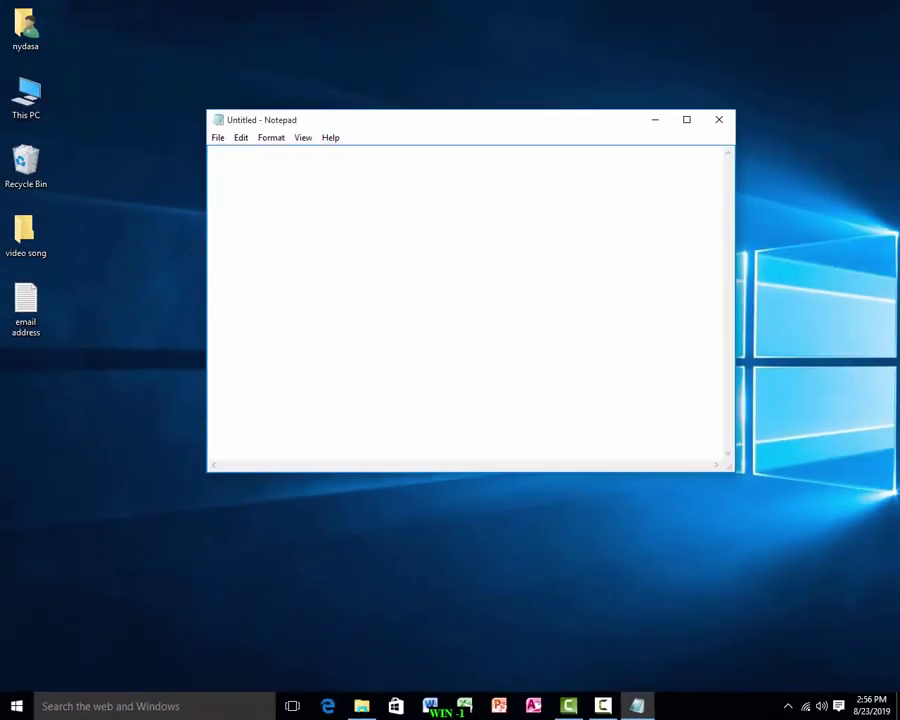
{"action": "left_click", "coordinate": [718, 119]}
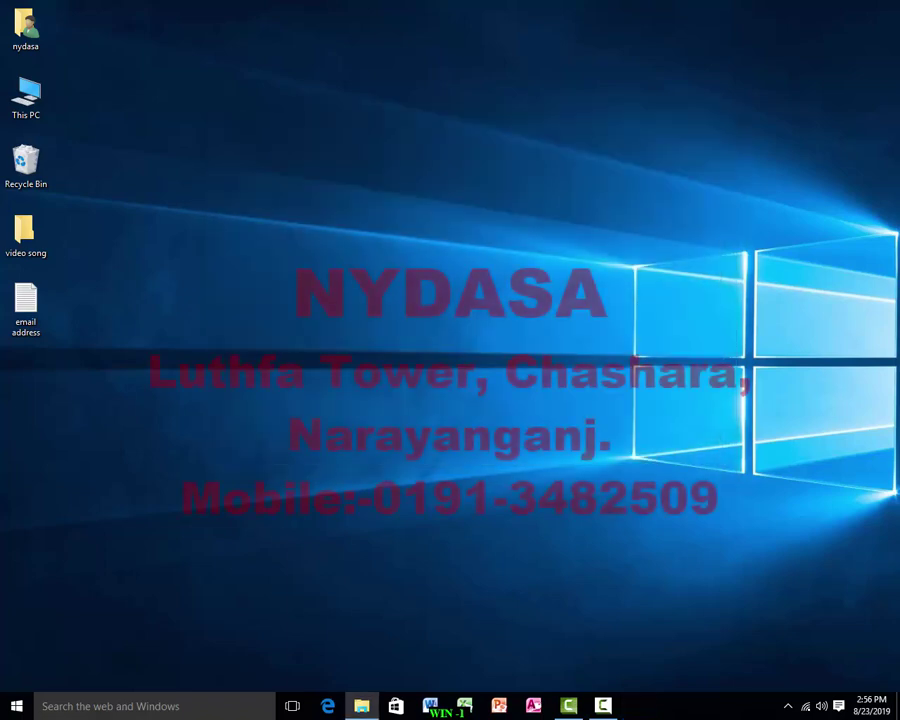
Launch Microsoft Word with the Run command "winword", dismiss the Office Activation Wizard and close Word
{"action": "key", "text": "super+r"}
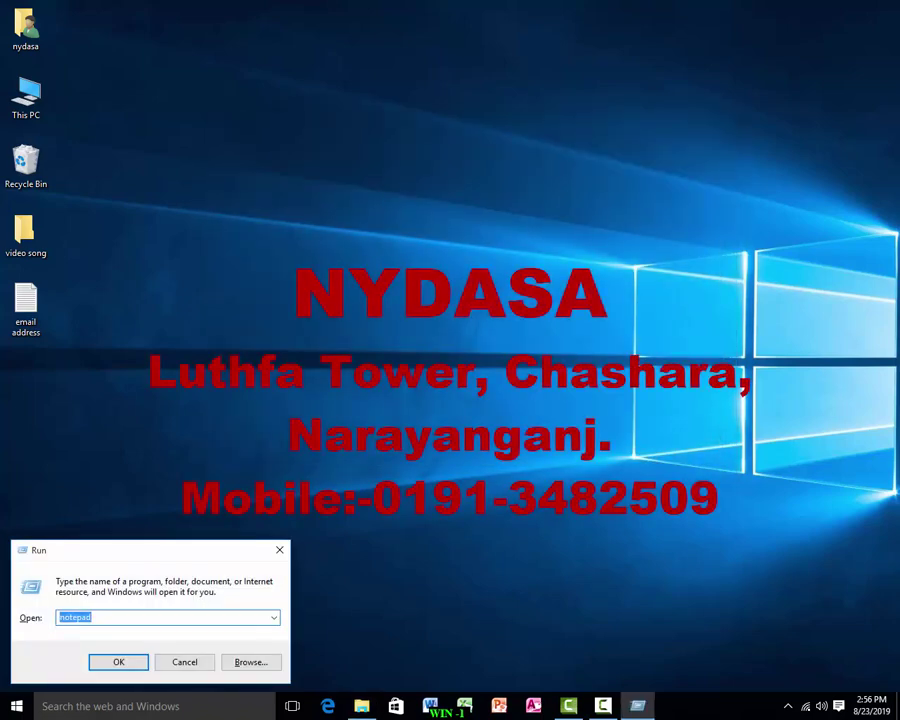
{"action": "type", "text": "winwo"}
{"action": "type", "text": "rd"}
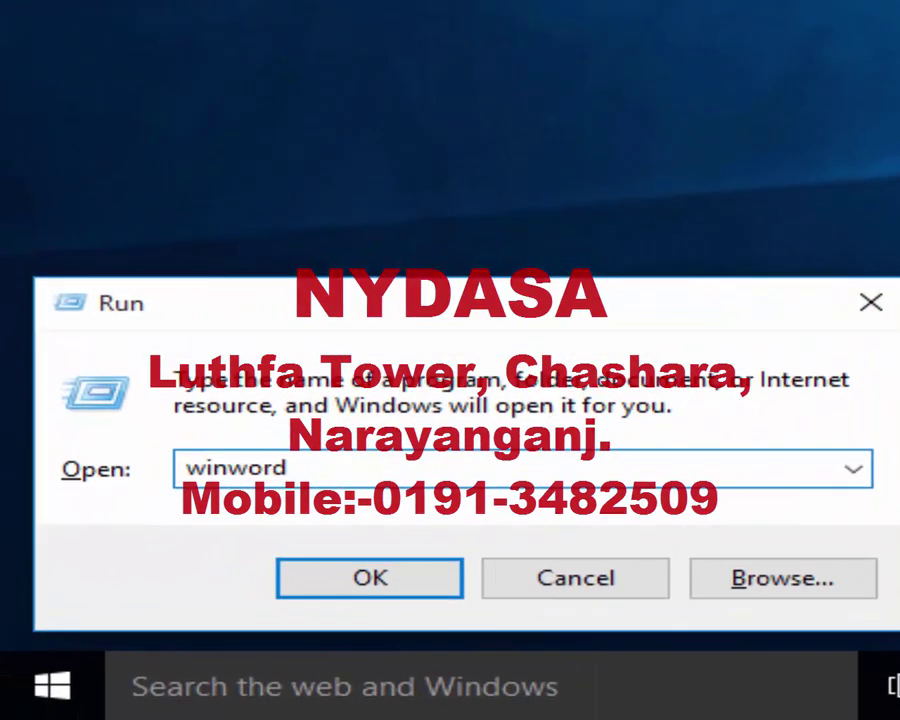
{"action": "key", "text": "Return"}
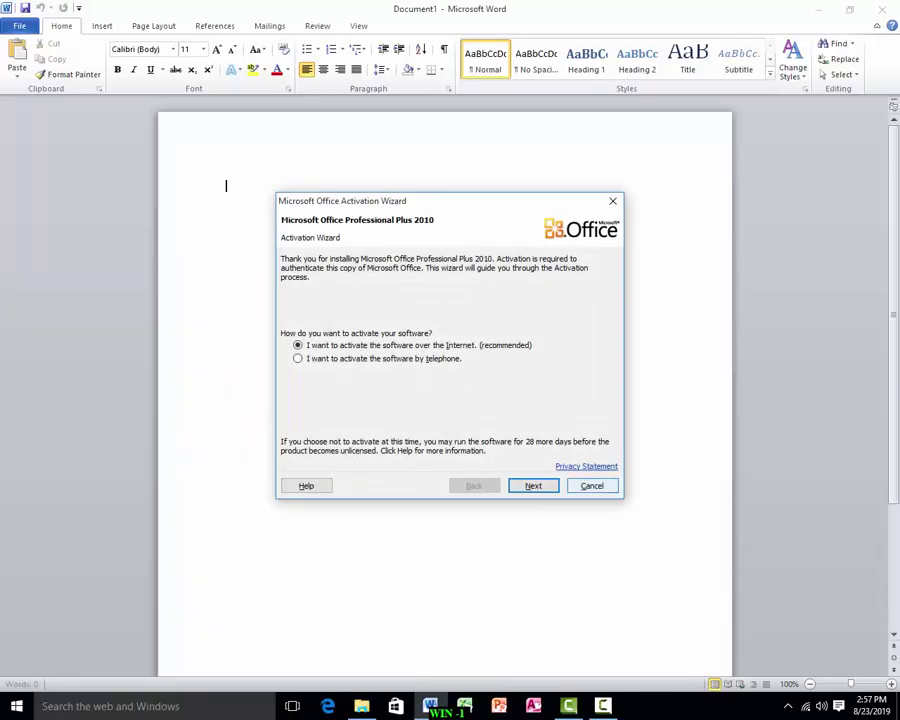
{"action": "key", "text": "Escape"}
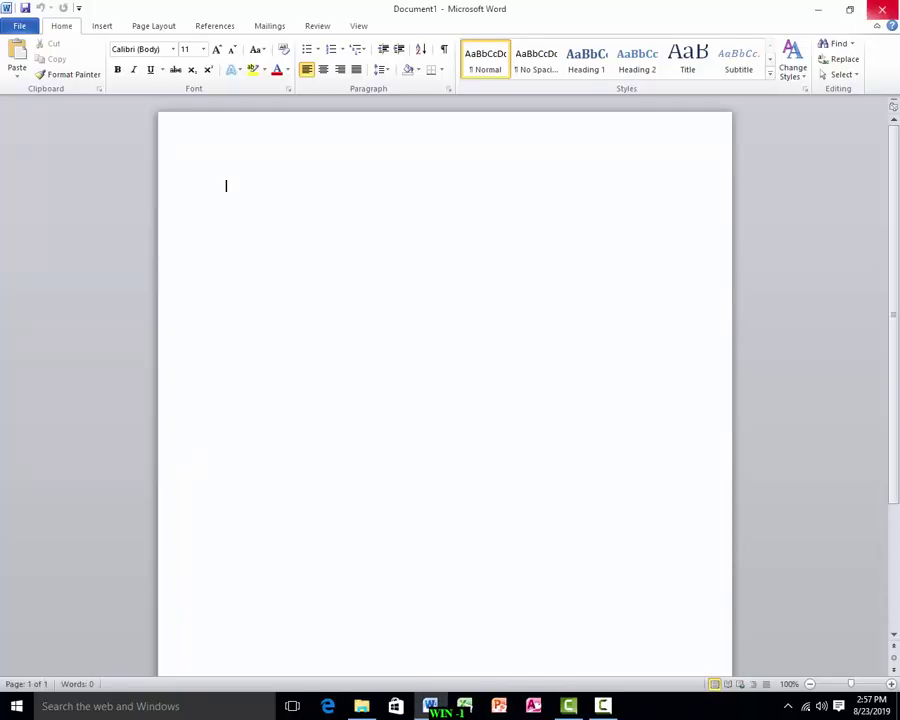
{"action": "left_click", "coordinate": [882, 9]}
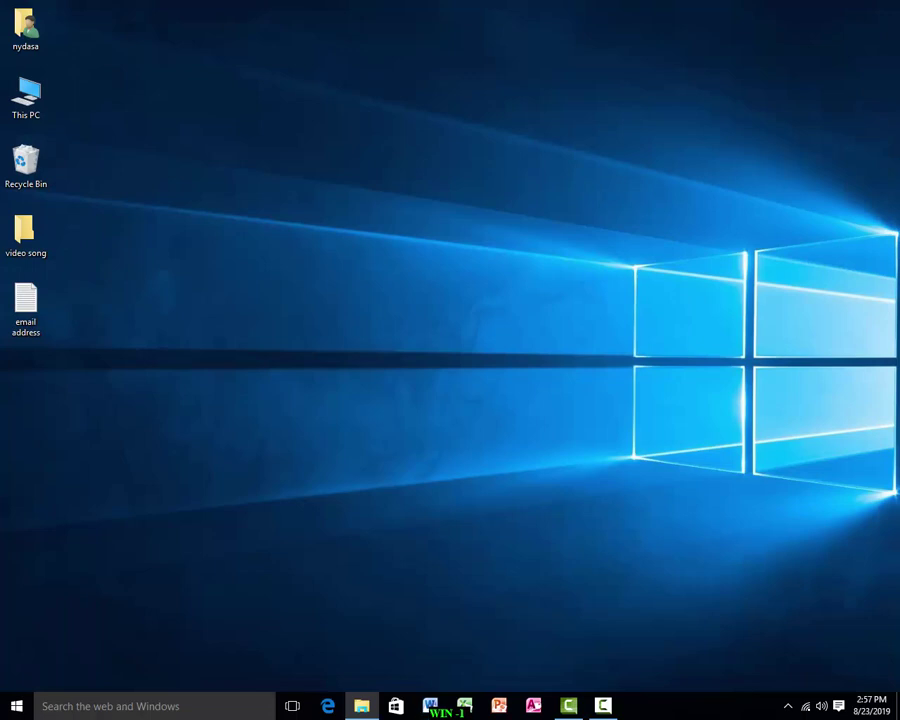
Launch Microsoft Excel with the Run command "excel", dismiss the Office Activation Wizard and return to the desktop
{"action": "key", "text": "super+r"}
{"action": "type", "text": "excel"}
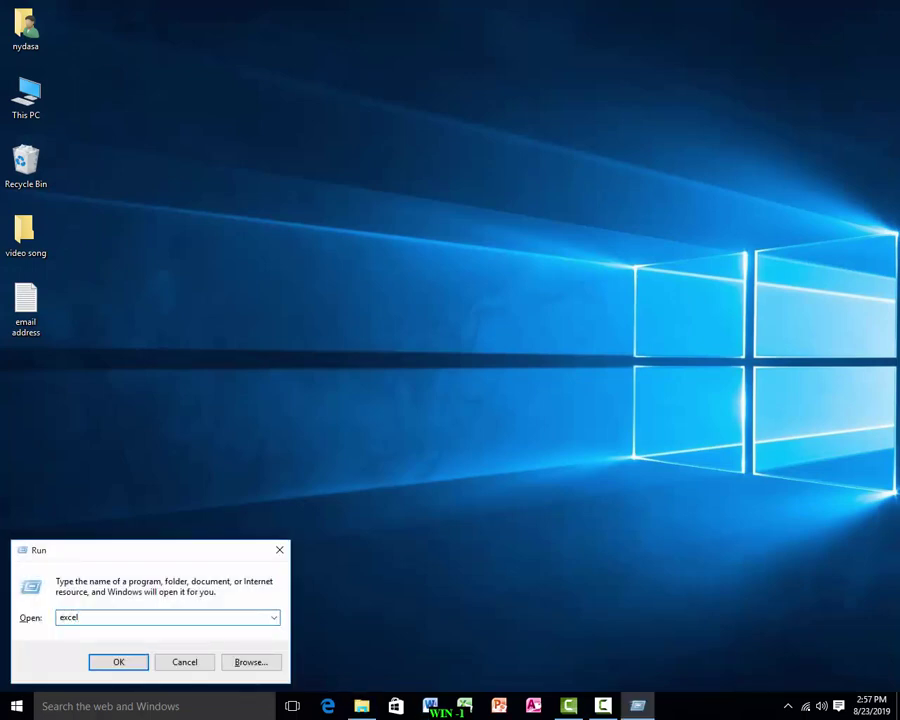
{"action": "key", "text": "Return"}
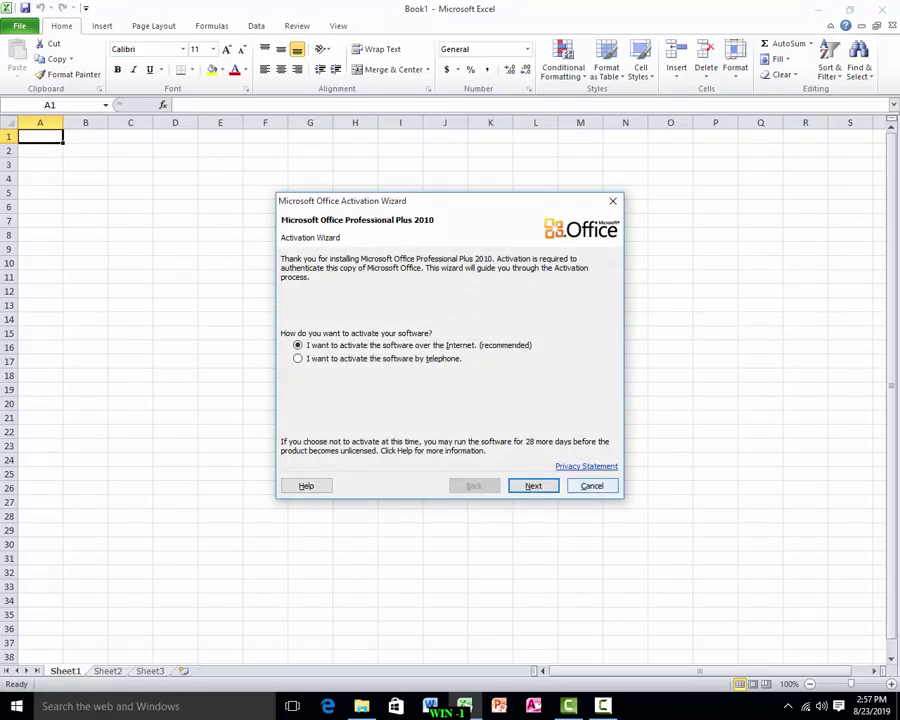
{"action": "key", "text": "Escape"}
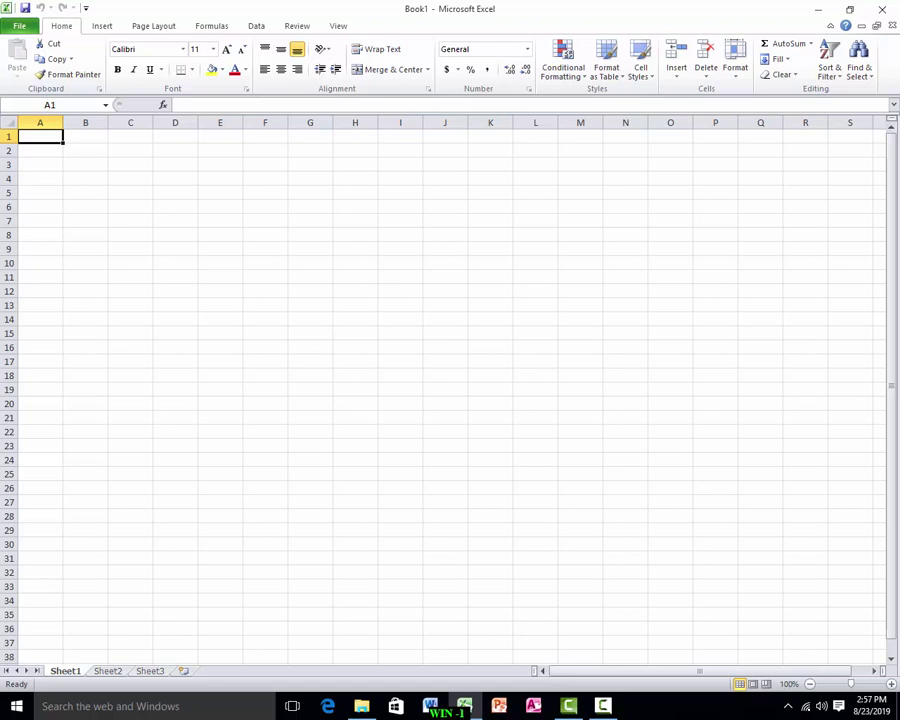
{"action": "key", "text": "super+d"}
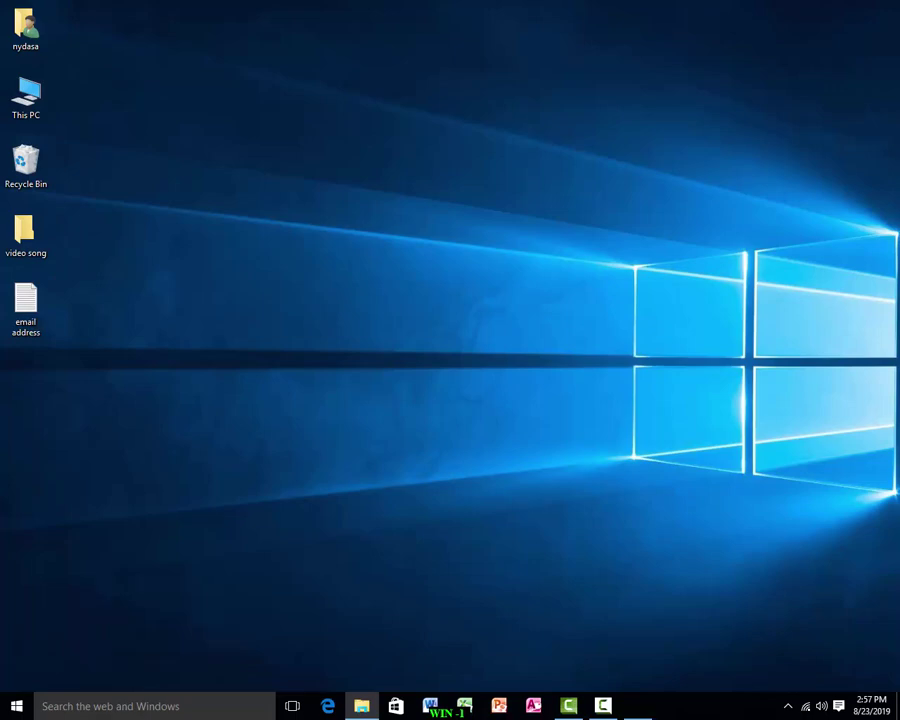
Open the Recent folder with the Run command "recent" and maximize its window
{"action": "key", "text": "super+r"}
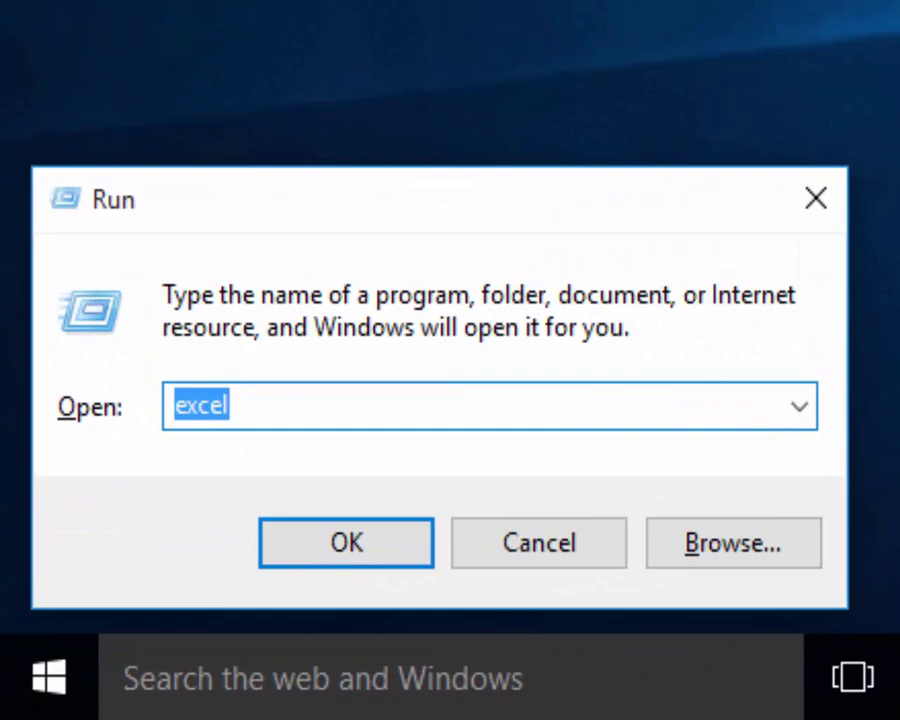
{"action": "type", "text": "recen"}
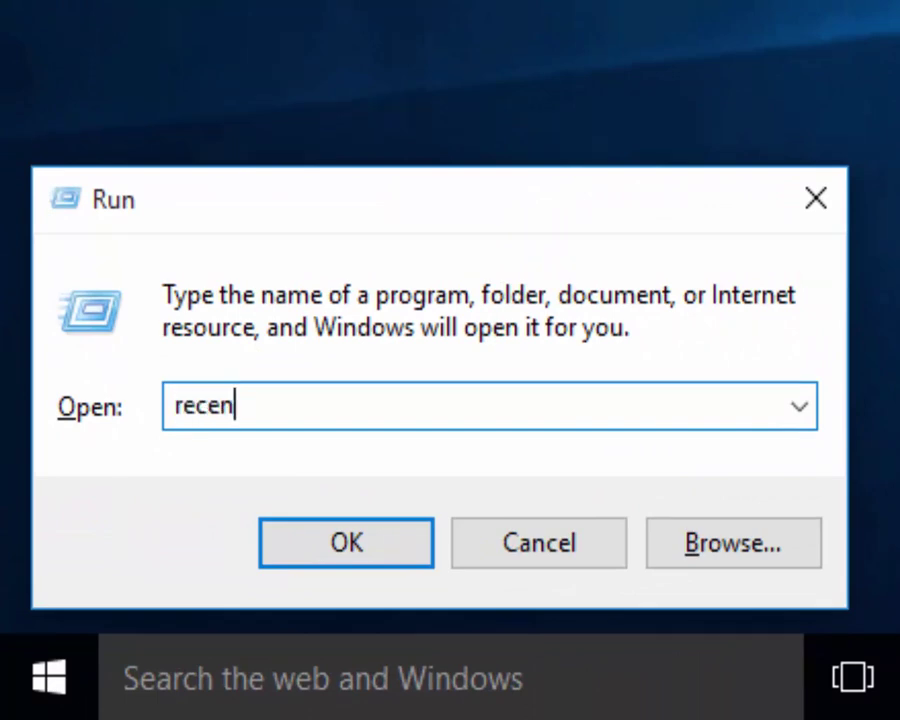
{"action": "type", "text": "t"}
{"action": "key", "text": "Return"}
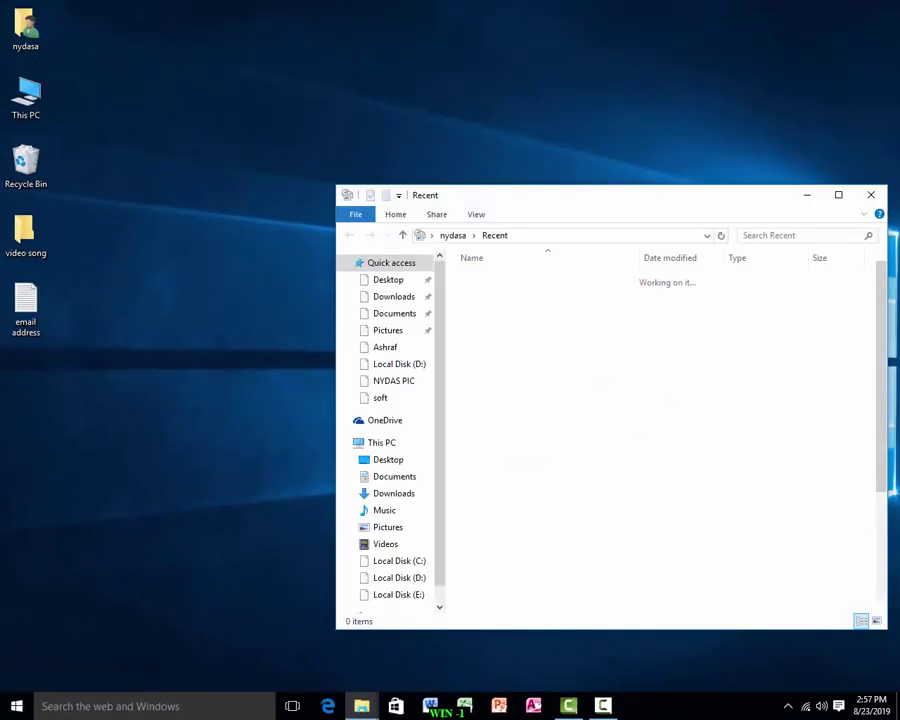
{"action": "key", "text": "super+Up"}
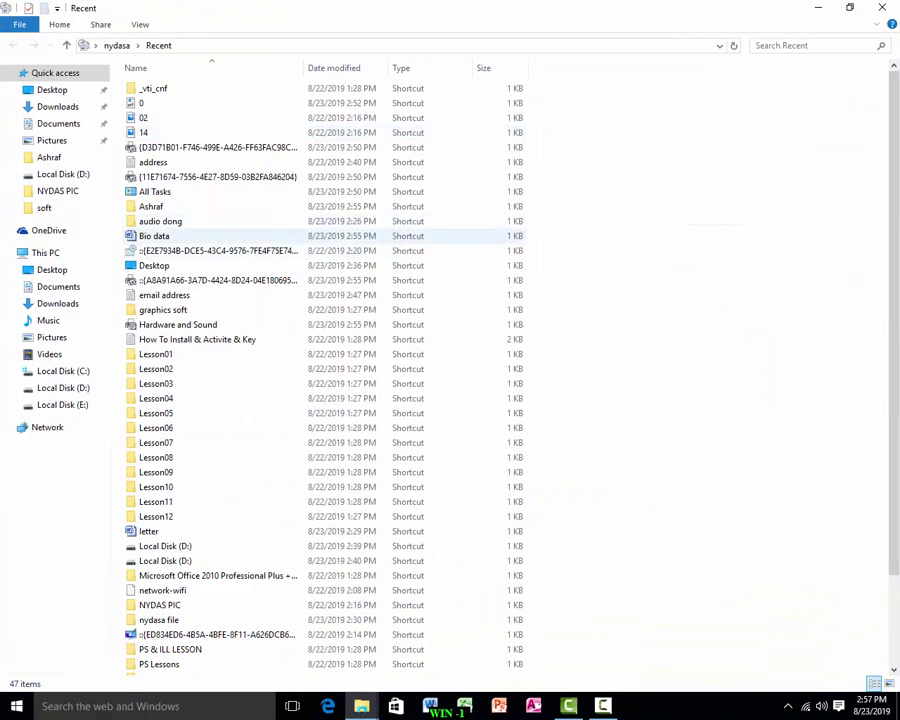
Review the shortcuts in the Recent folder, delete all of them and close the window
{"action": "scroll", "coordinate": [300, 357], "scroll_direction": "down", "scroll_amount": 2}
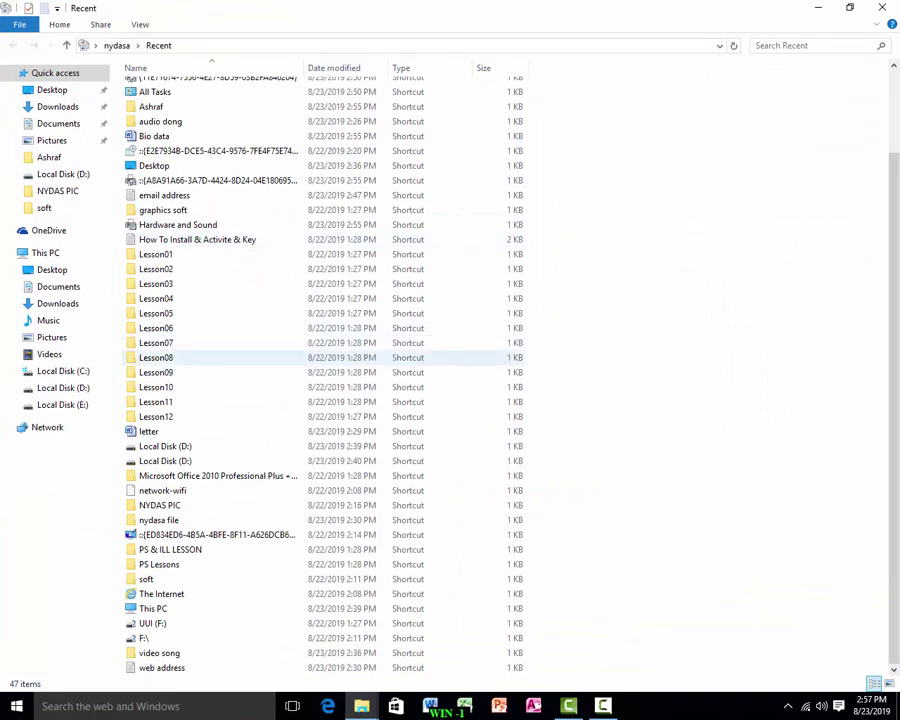
{"action": "scroll", "coordinate": [300, 357], "scroll_direction": "up", "scroll_amount": 2}
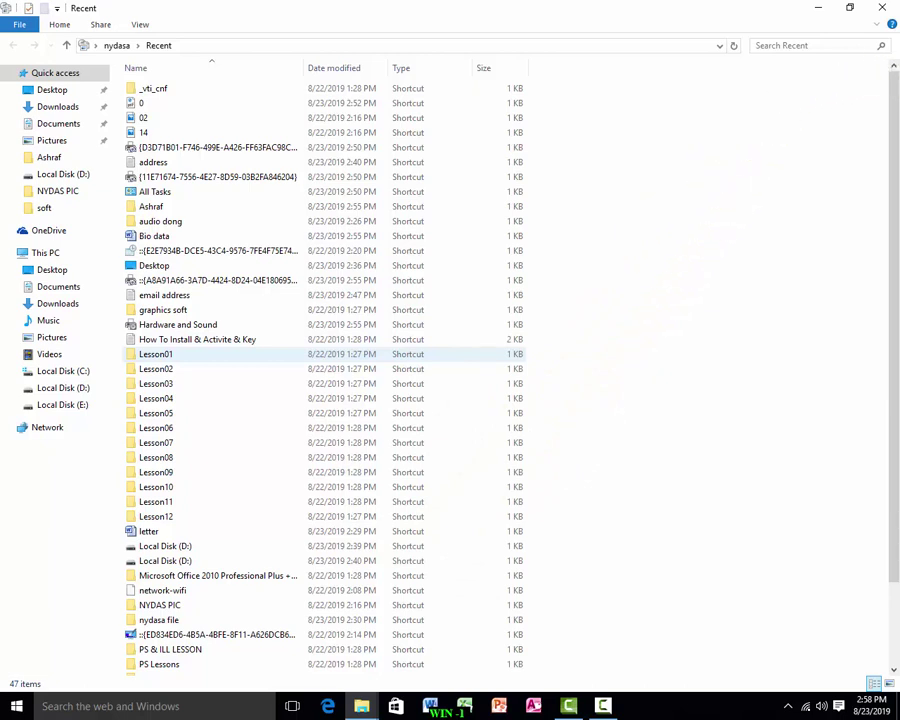
{"action": "key", "text": "ctrl+a"}
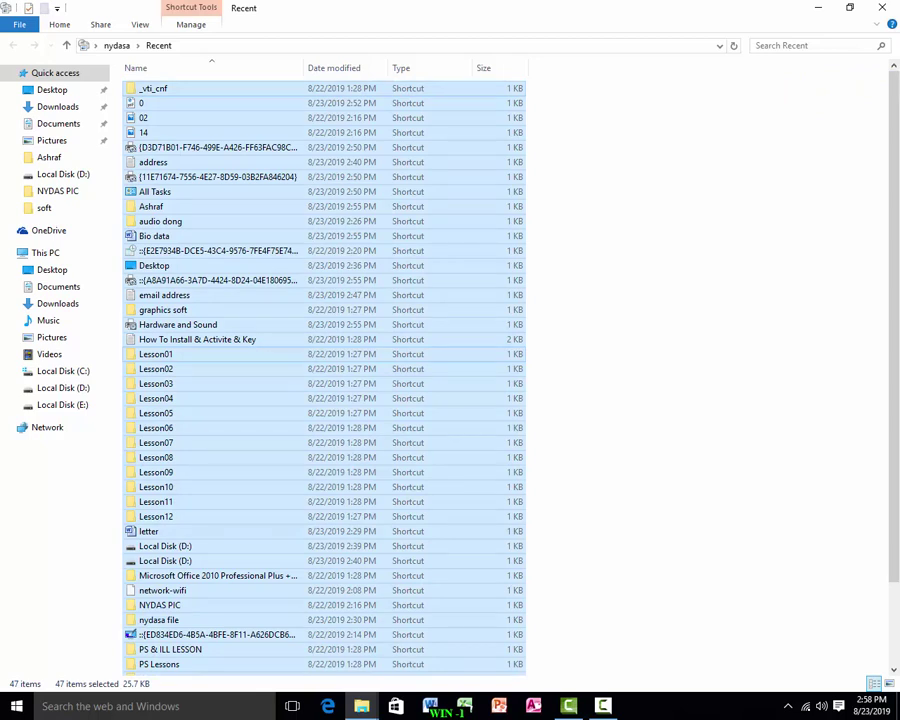
{"action": "key", "text": "Delete"}
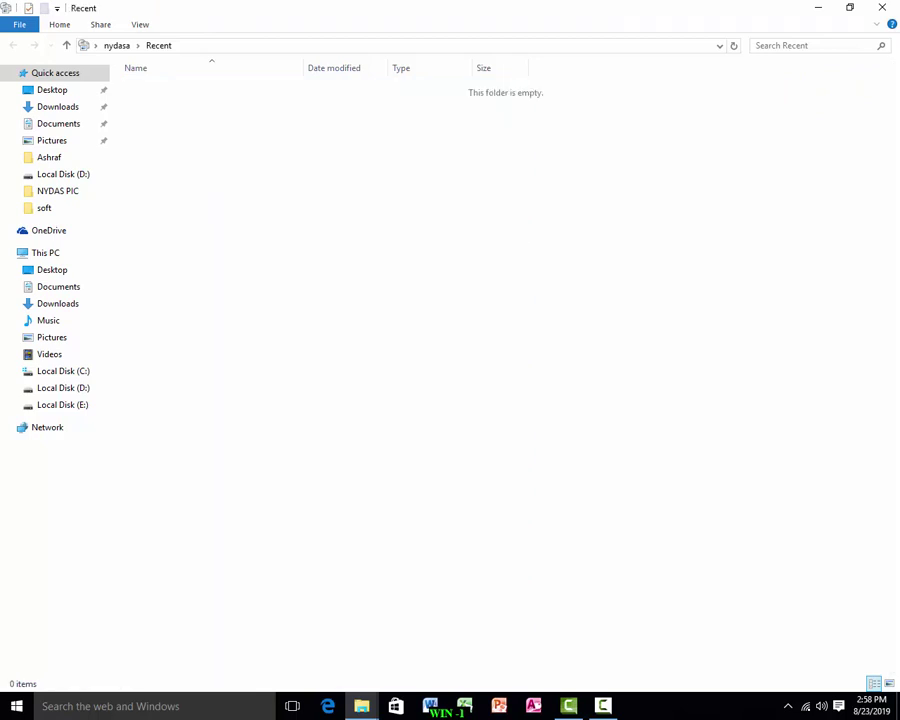
{"action": "left_click", "coordinate": [882, 7]}
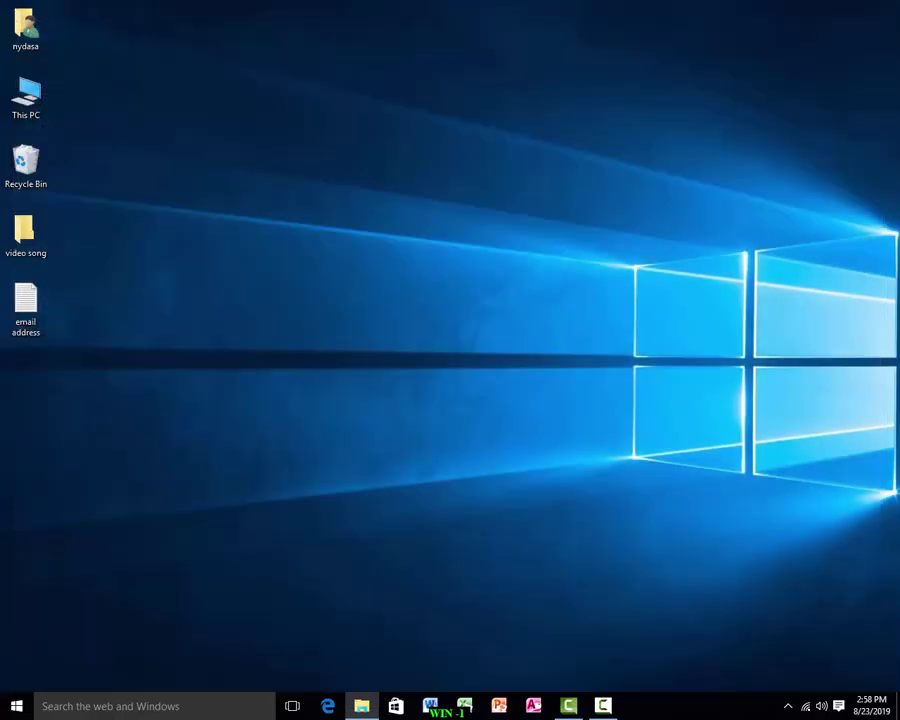
Reopen the Recent folder with the Run command "recent" to check its contents, and close it
{"action": "key", "text": "super+r"}
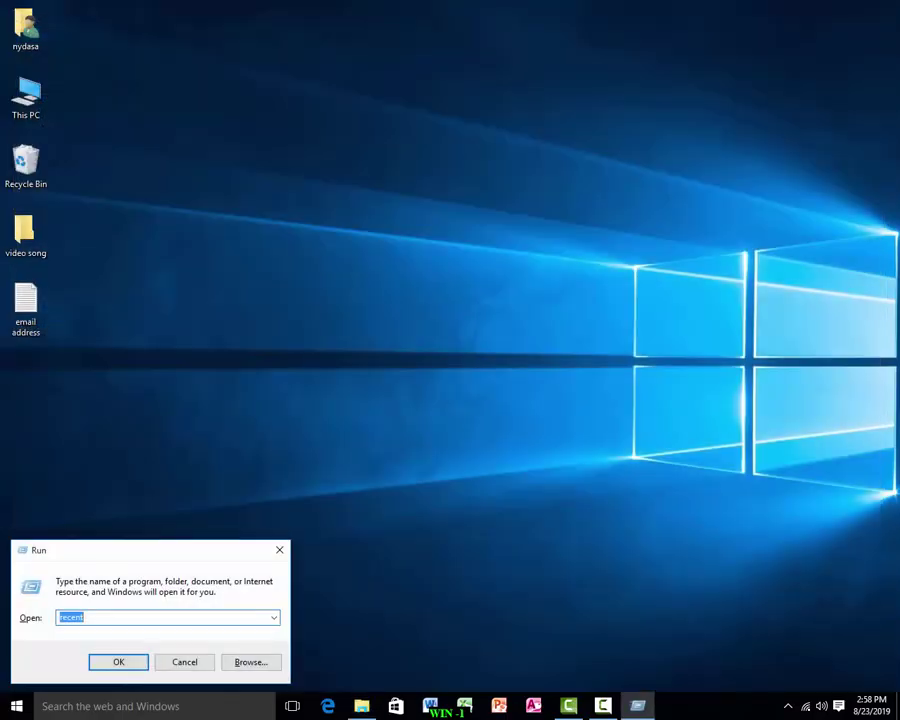
{"action": "key", "text": "Return"}
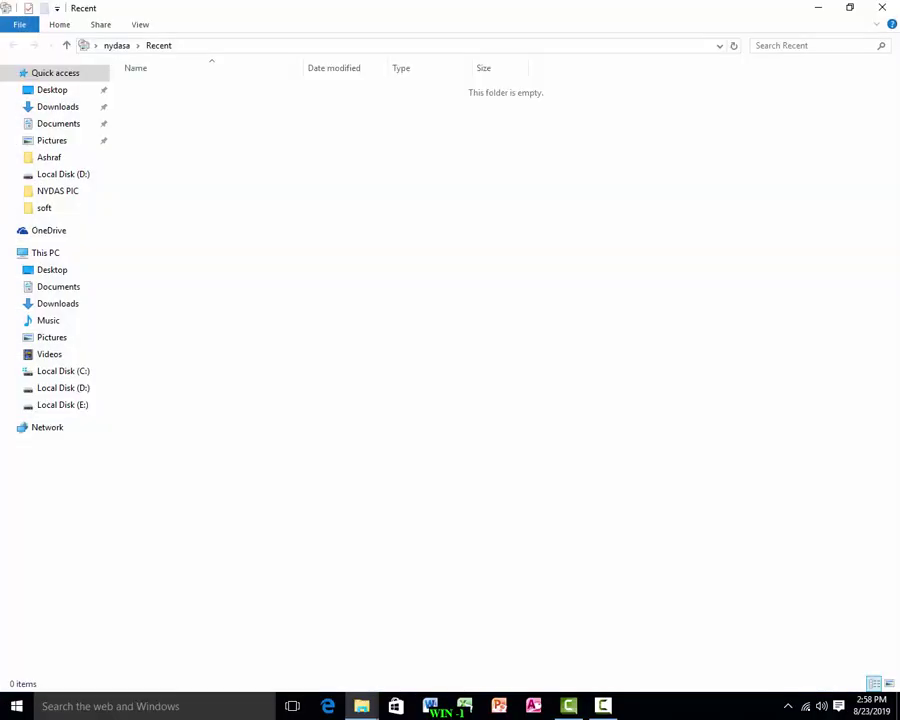
{"action": "left_click", "coordinate": [882, 7]}
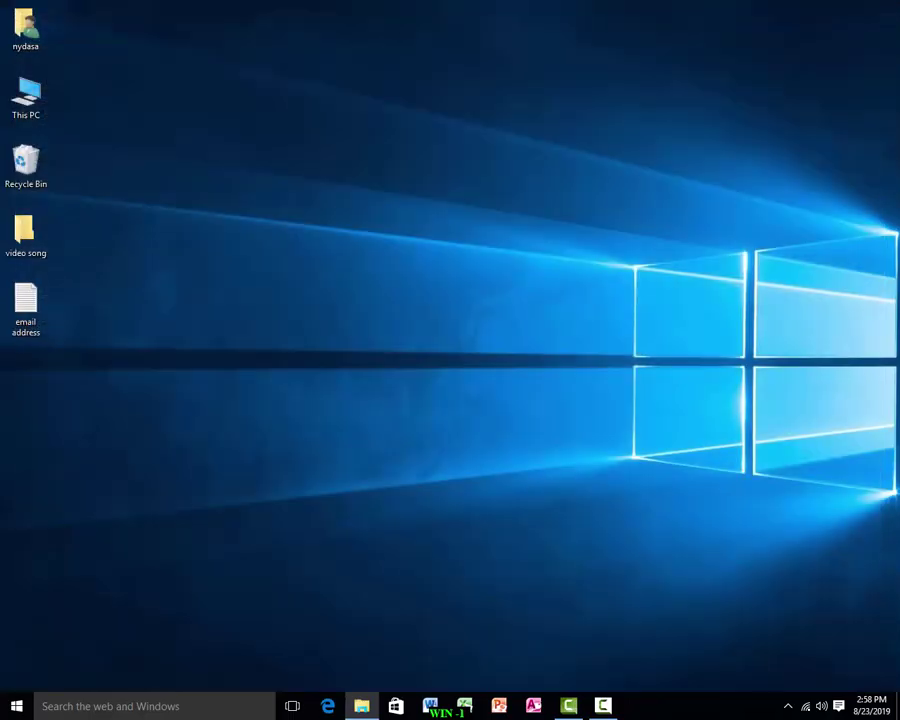
Open the Prefetch folder with the Run command "prefetch", continuing past the permission request to gain access
{"action": "key", "text": "super+r"}
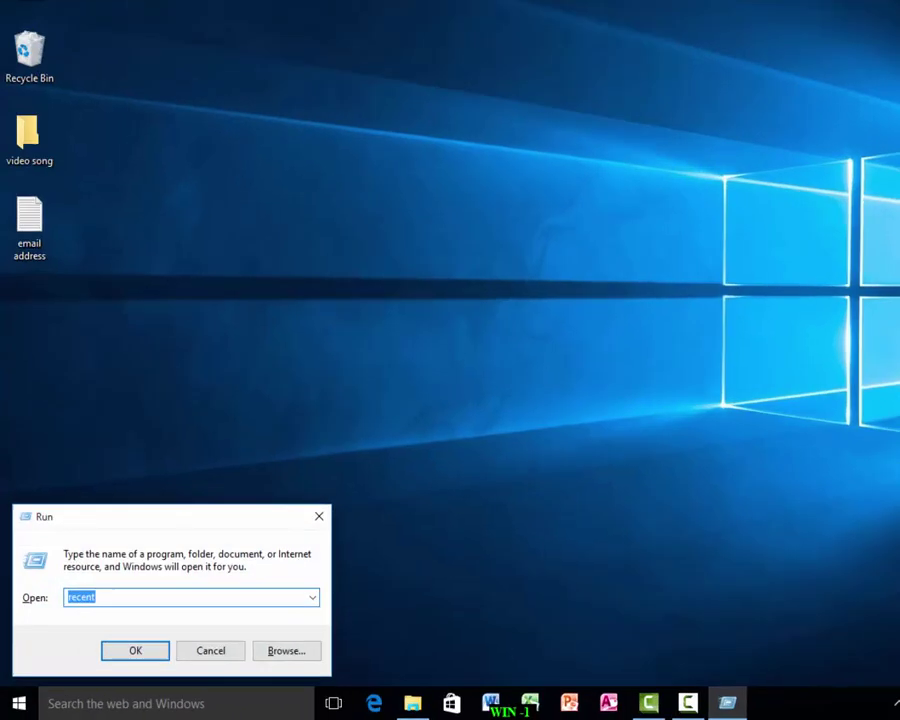
{"action": "type", "text": "pr"}
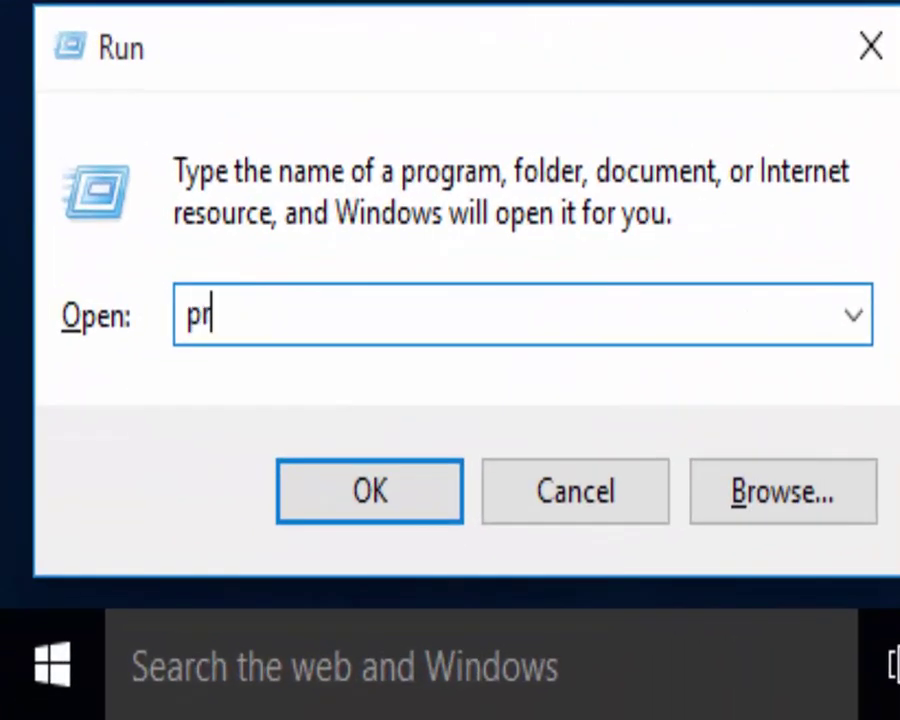
{"action": "type", "text": "efetch"}
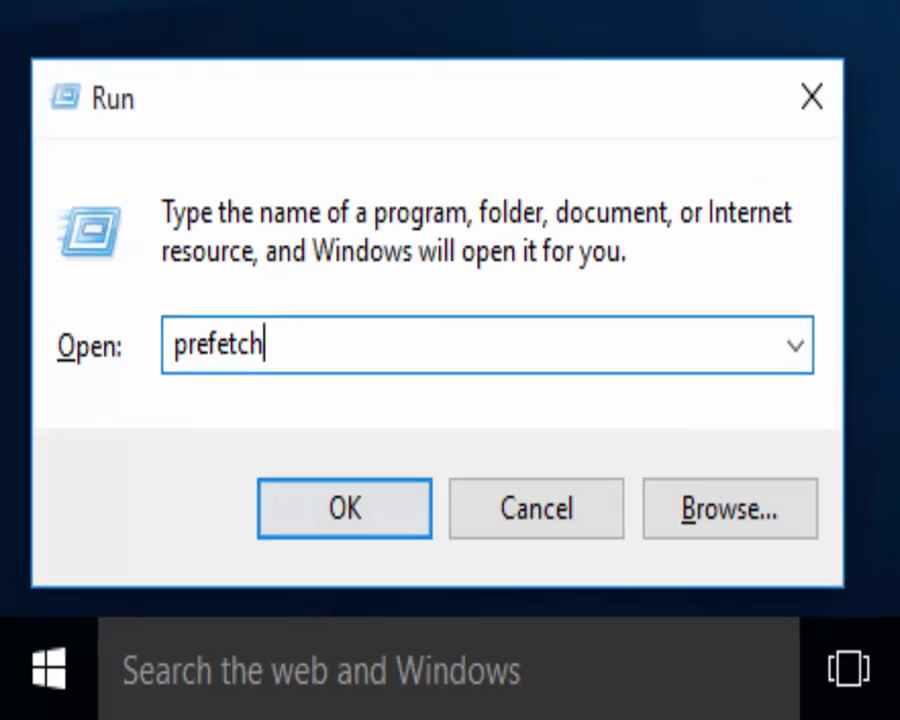
{"action": "key", "text": "Return"}
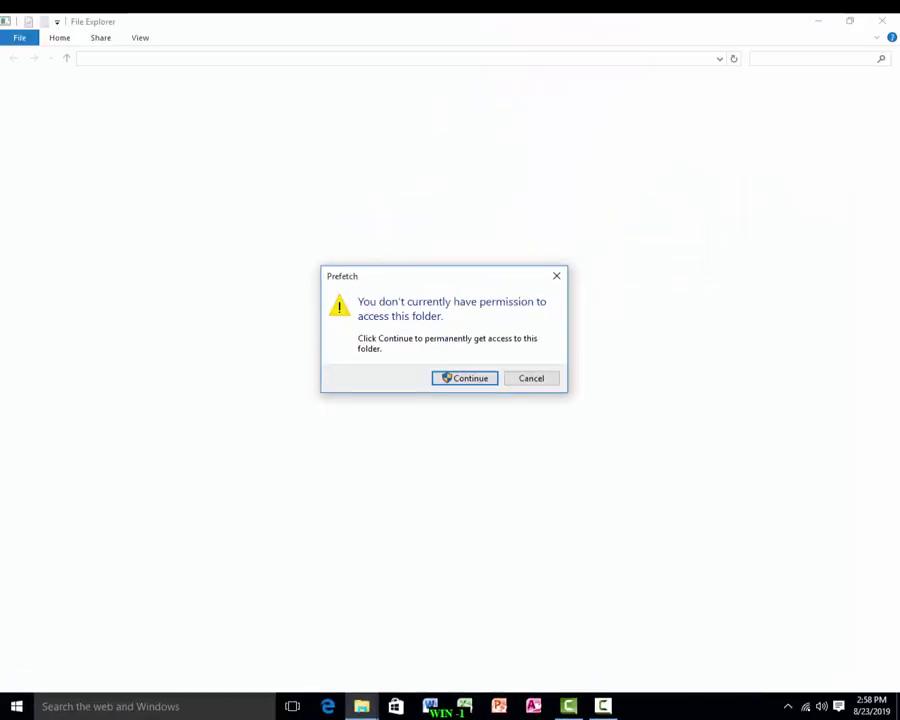
{"action": "key", "text": "Return"}
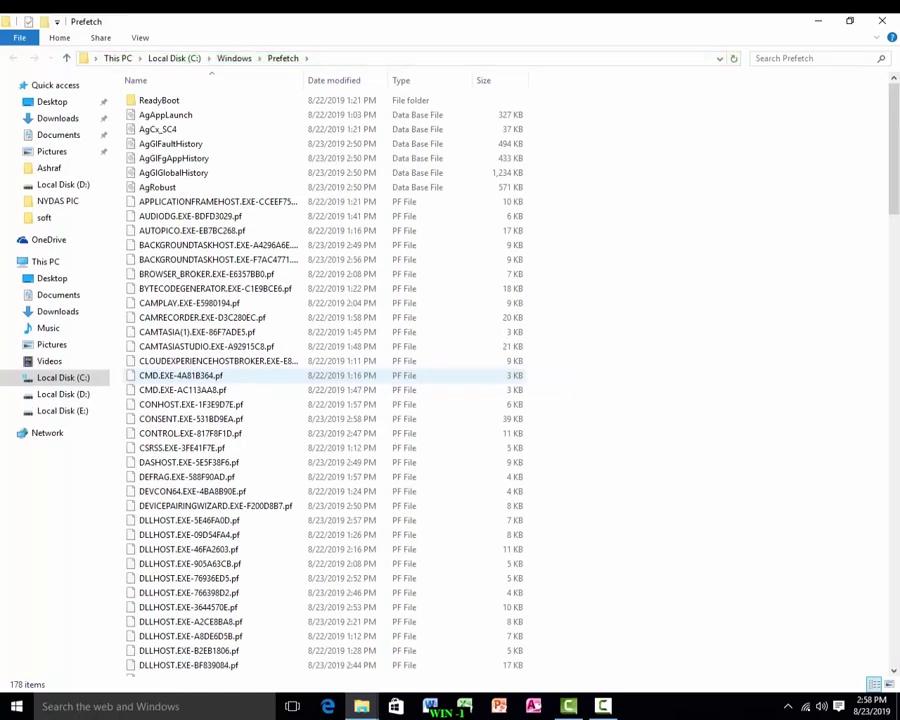
Permanently delete all items in the Prefetch folder, dismiss the File In Use dialog and return to the desktop
{"action": "scroll", "coordinate": [300, 377], "scroll_direction": "down", "scroll_amount": 20}
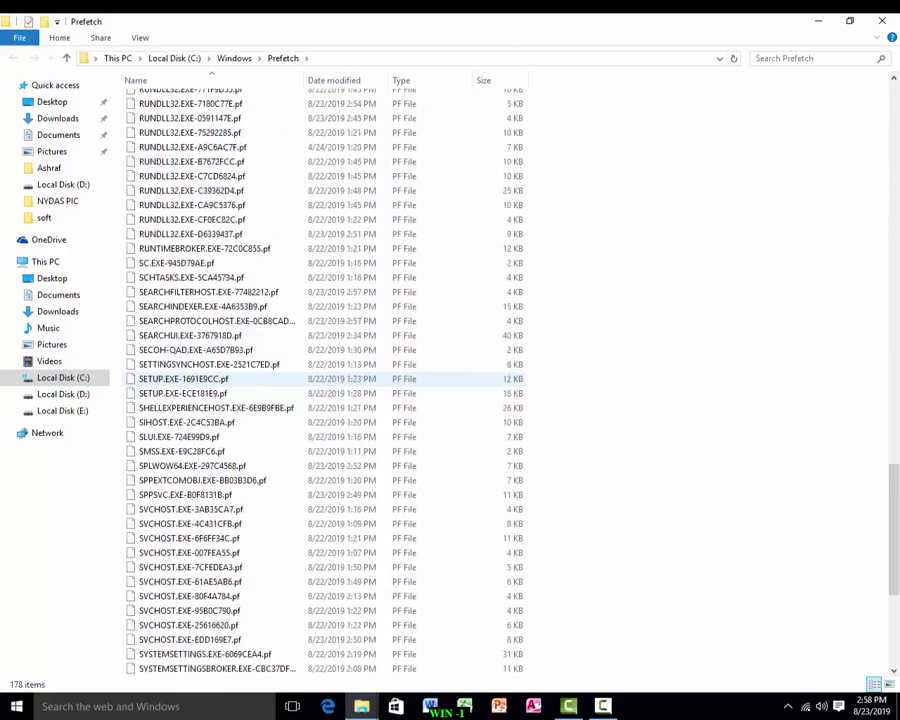
{"action": "scroll", "coordinate": [300, 377], "scroll_direction": "down", "scroll_amount": 7}
{"action": "scroll", "coordinate": [300, 350], "scroll_direction": "up", "scroll_amount": 20}
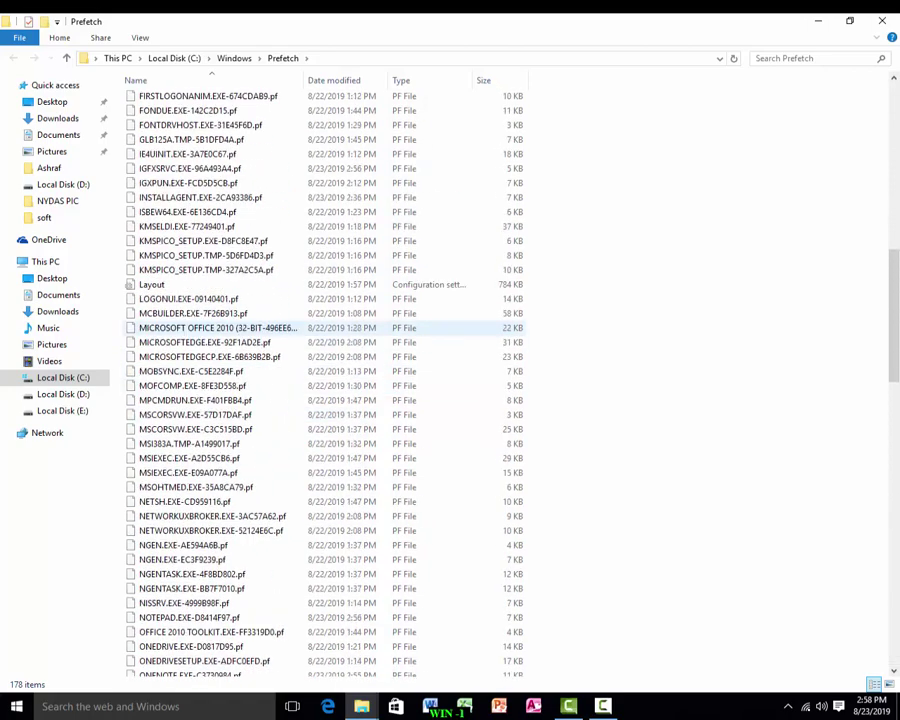
{"action": "scroll", "coordinate": [210, 330], "scroll_direction": "up", "scroll_amount": 20}
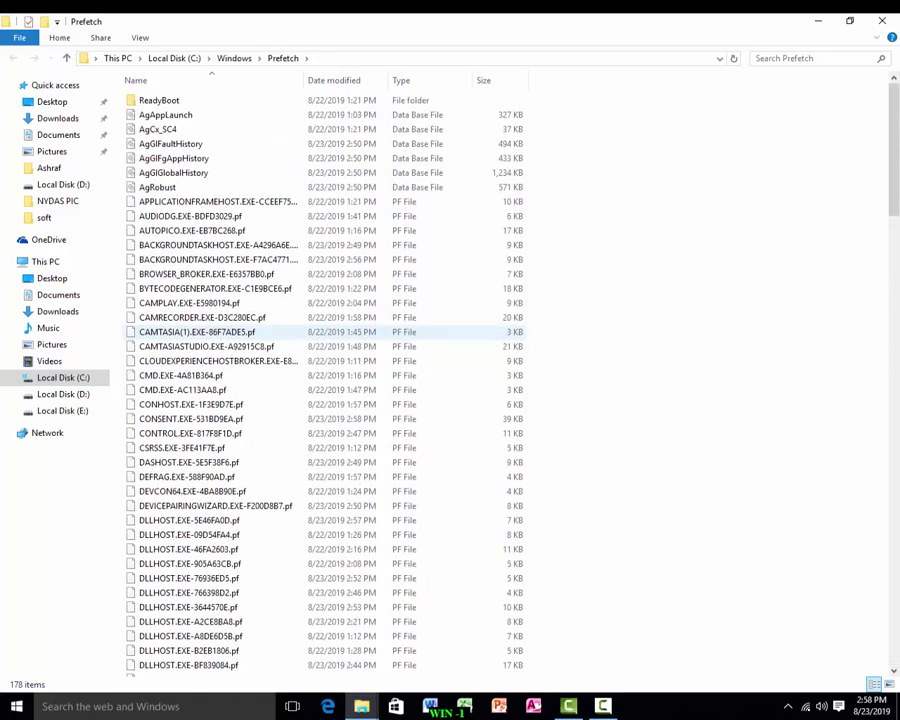
{"action": "key", "text": "ctrl+a"}
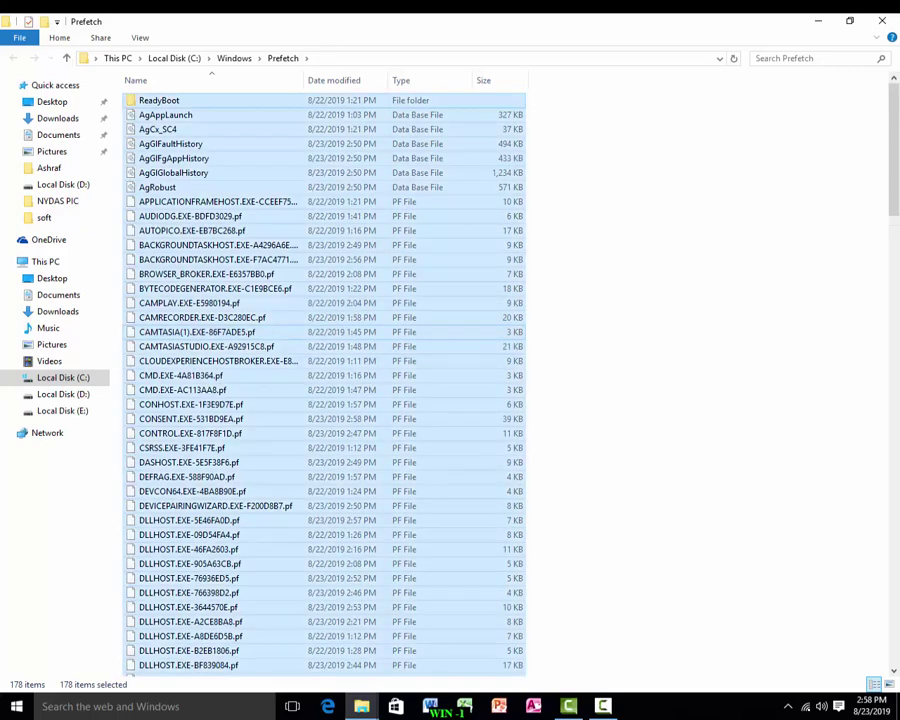
{"action": "key", "text": "shift+Delete"}
{"action": "key", "text": "Return"}
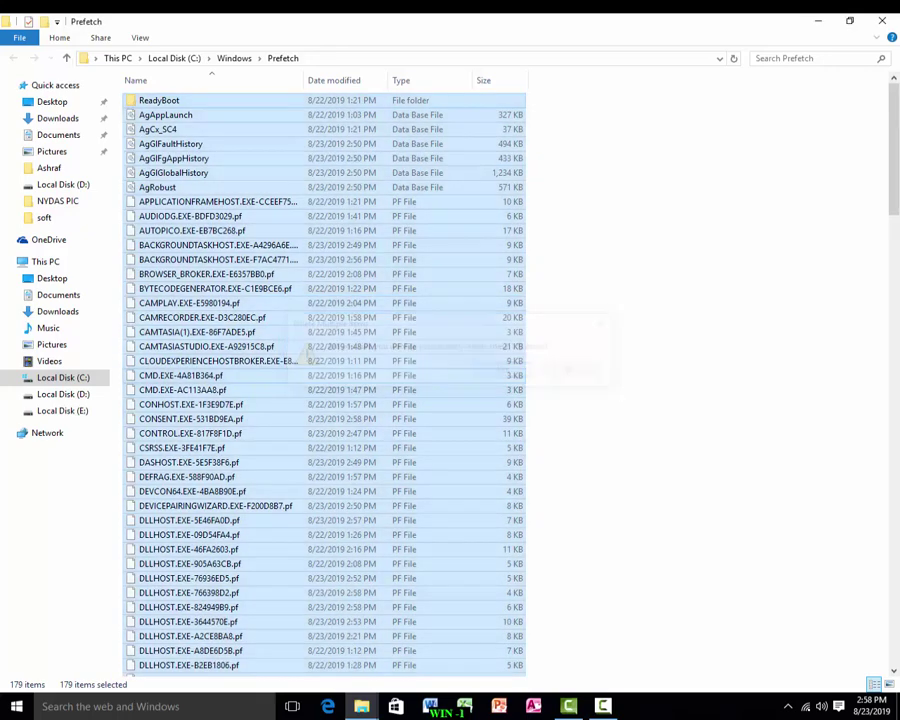
{"action": "key", "text": "Tab"}
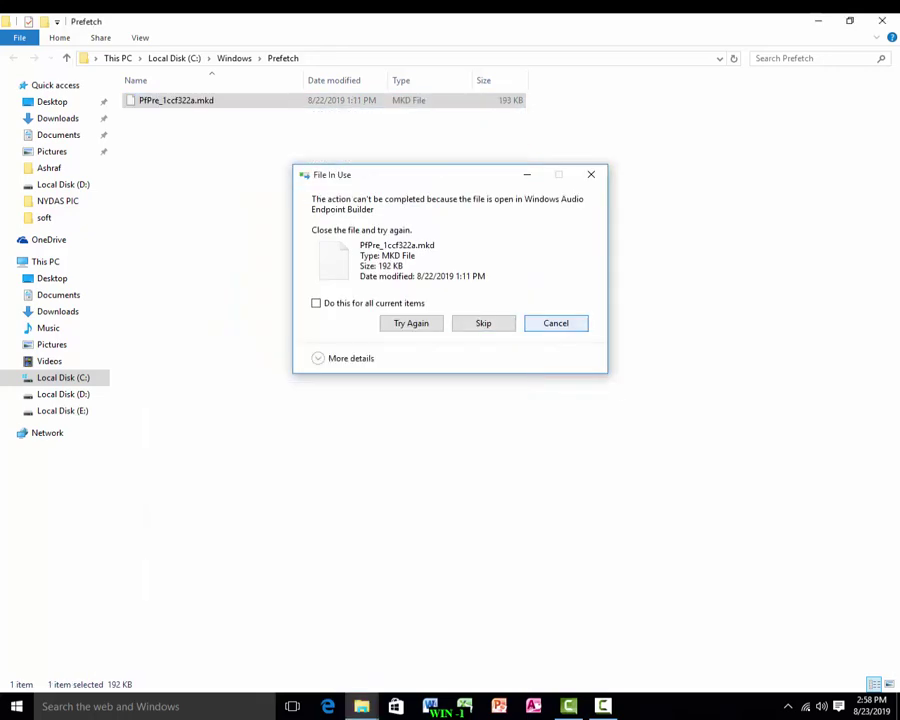
{"action": "key", "text": "Return"}
{"action": "key", "text": "super+d"}
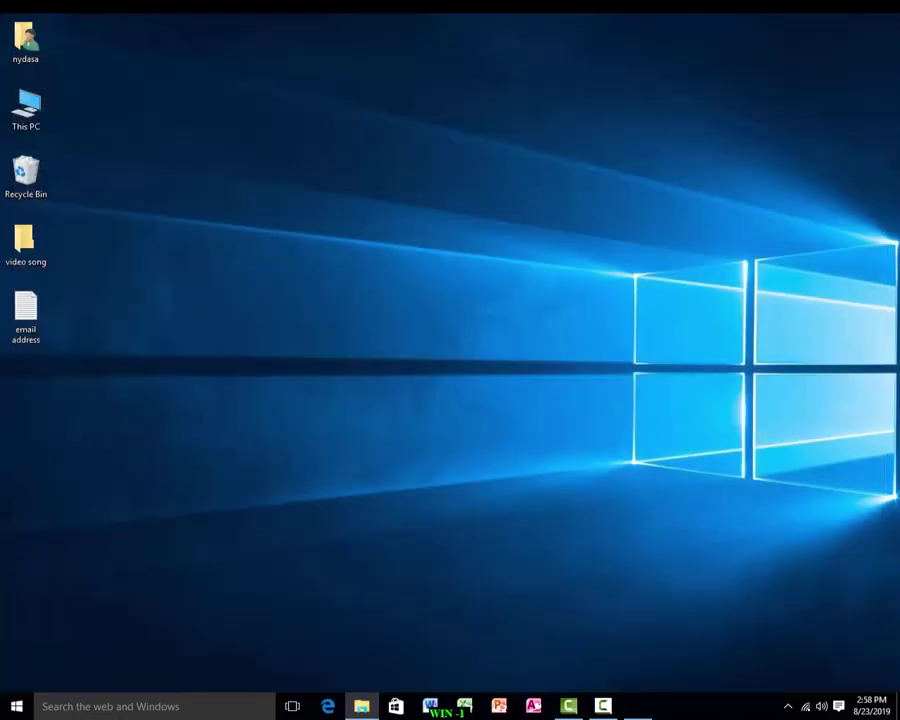
Open the Windows Temp folder with the Run command "temp" and permanently delete all its items
{"action": "key", "text": "super+r"}
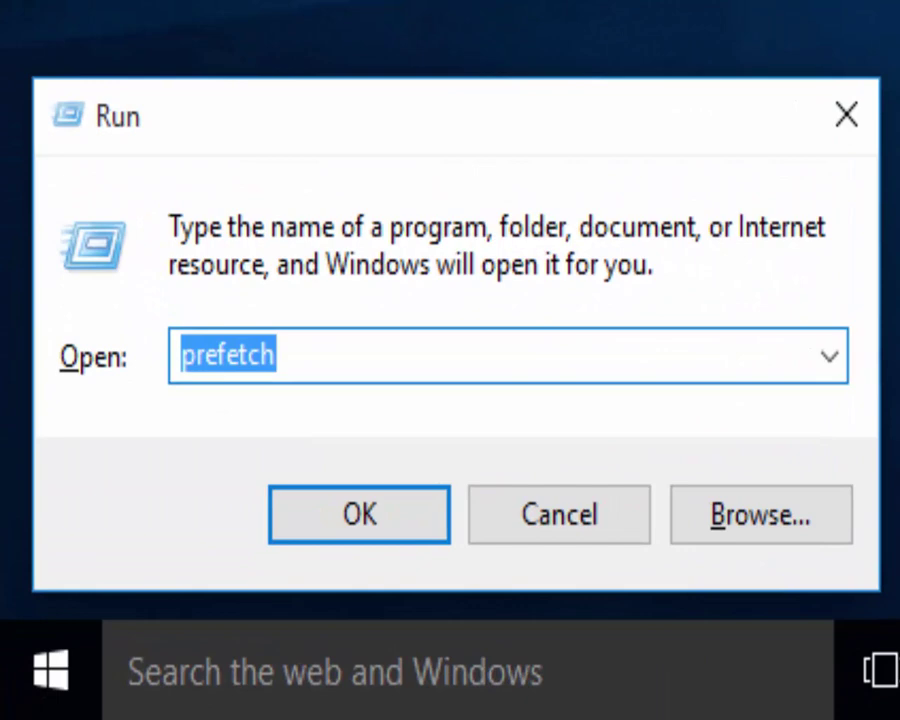
{"action": "type", "text": "tem"}
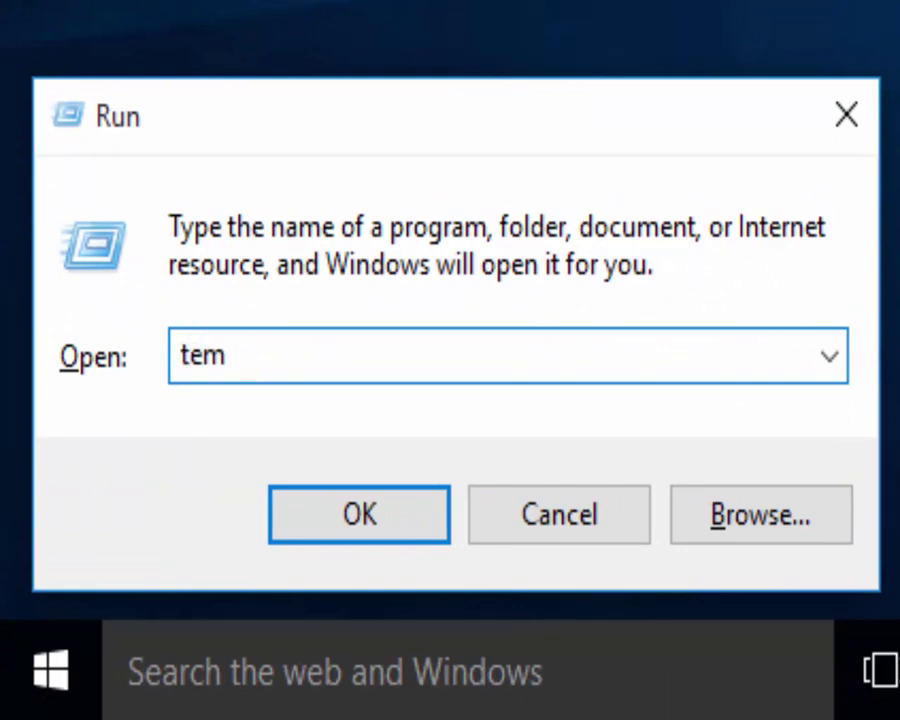
{"action": "type", "text": "p"}
{"action": "key", "text": "Return"}
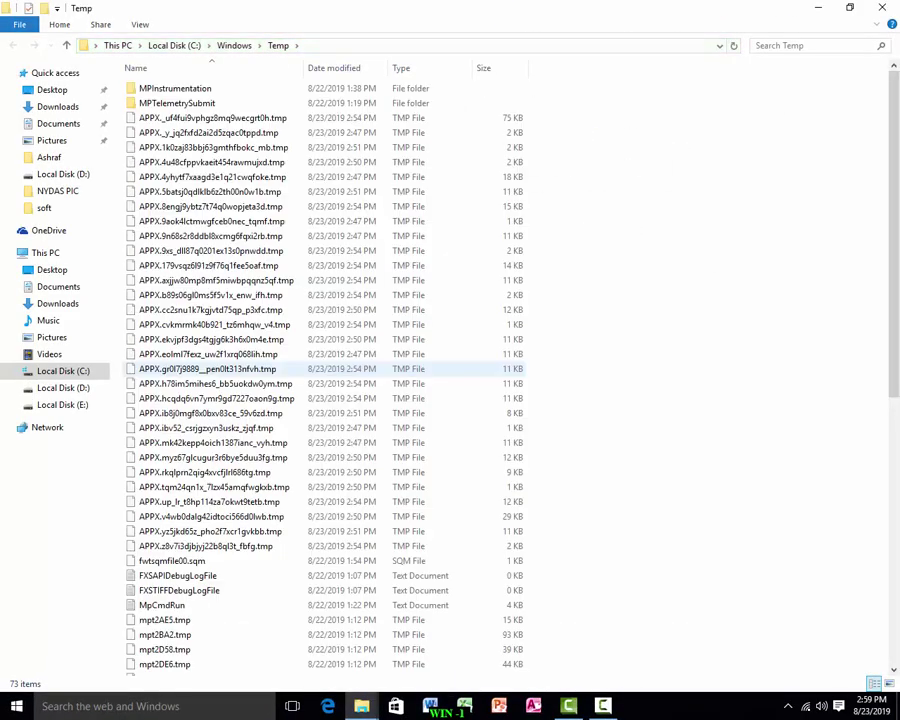
{"action": "key", "text": "ctrl+a"}
{"action": "key", "text": "shift+Delete"}
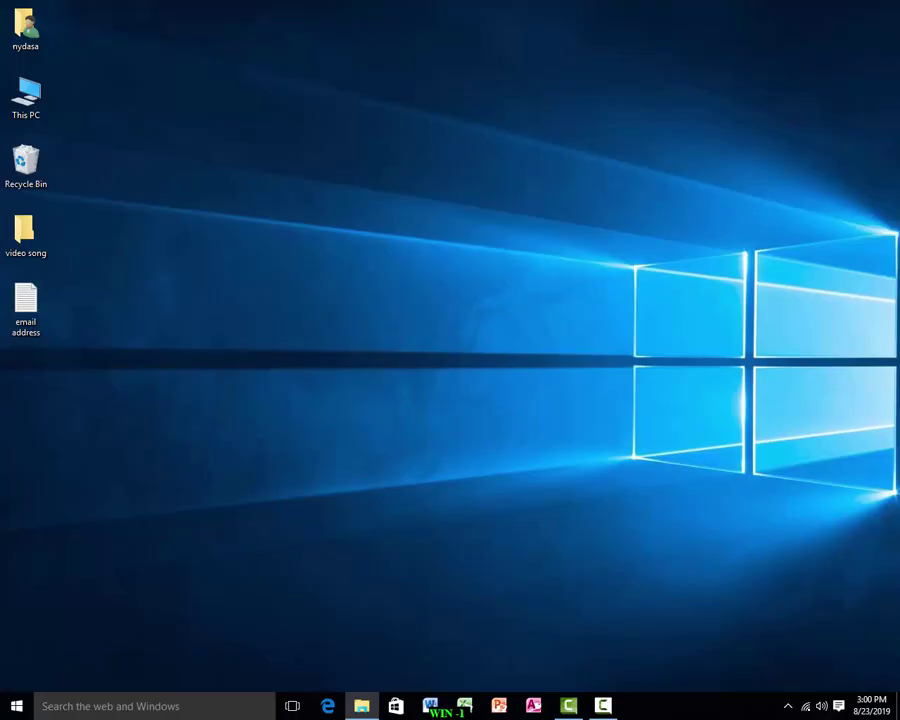
Open the user's local Temp folder with the Run command "%temp%" and permanently delete all its items, continuing with administrator permission
{"action": "key", "text": "super+r"}
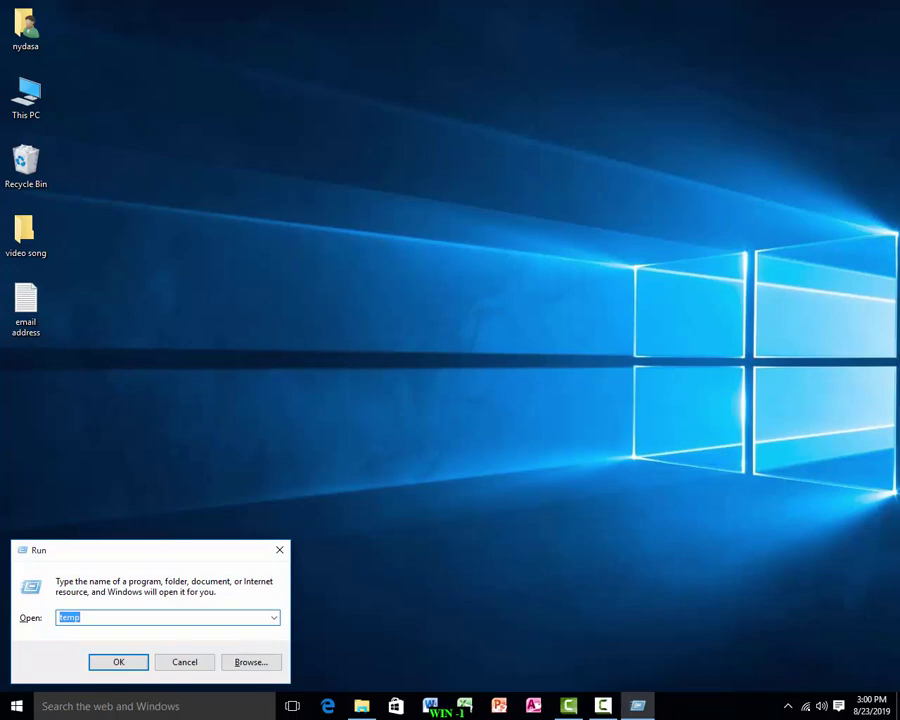
{"action": "type", "text": "%temp%"}
{"action": "key", "text": "Return"}
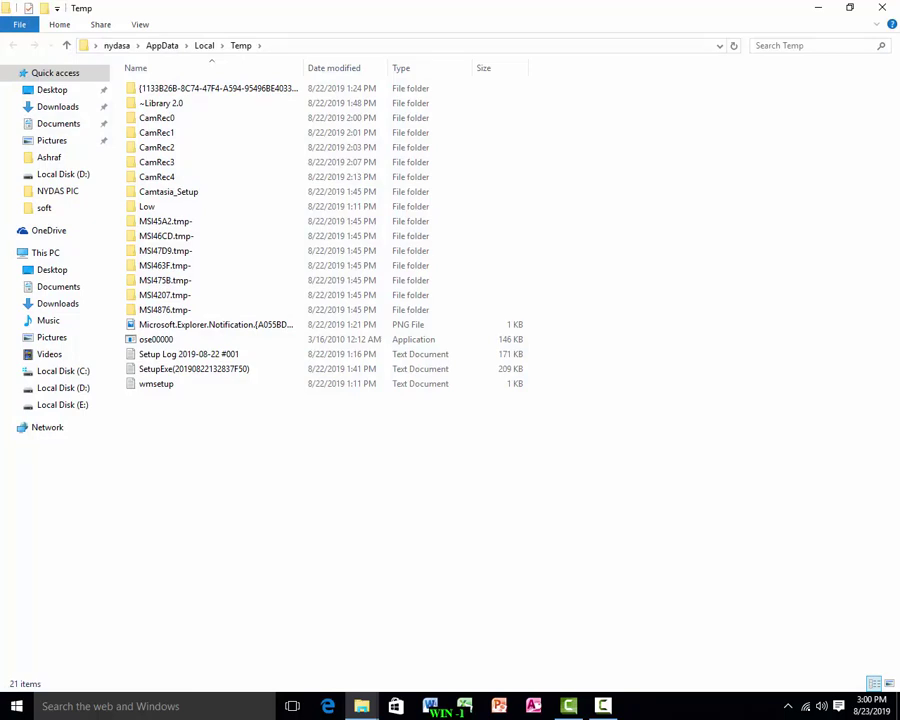
{"action": "key", "text": "ctrl+a"}
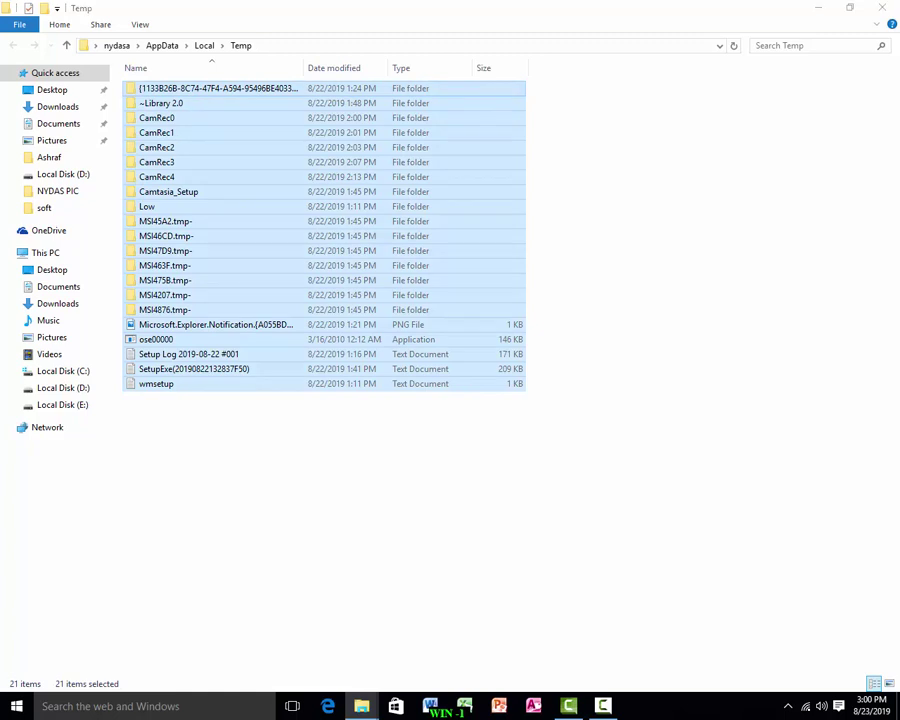
{"action": "key", "text": "shift+Delete"}
{"action": "key", "text": "Return"}
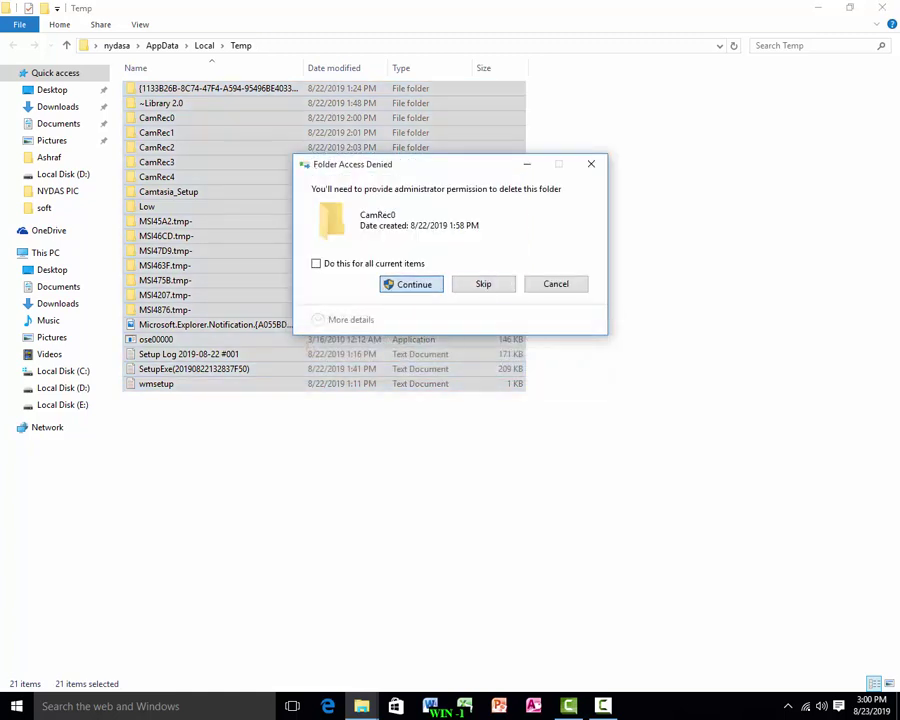
{"action": "key", "text": "Return"}
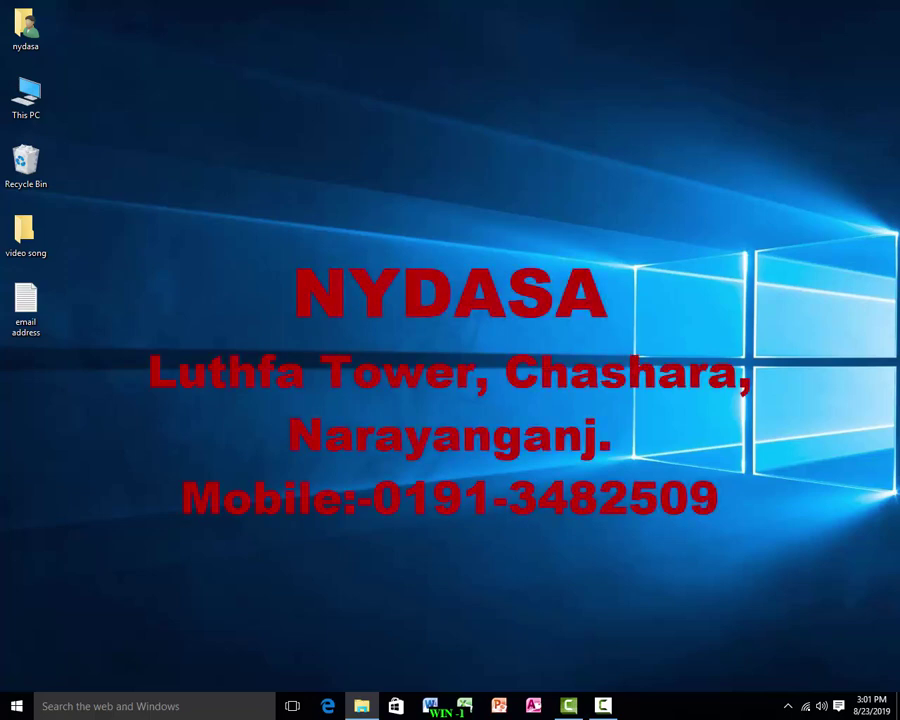
Refresh the desktop
{"action": "right_click", "coordinate": [288, 220]}
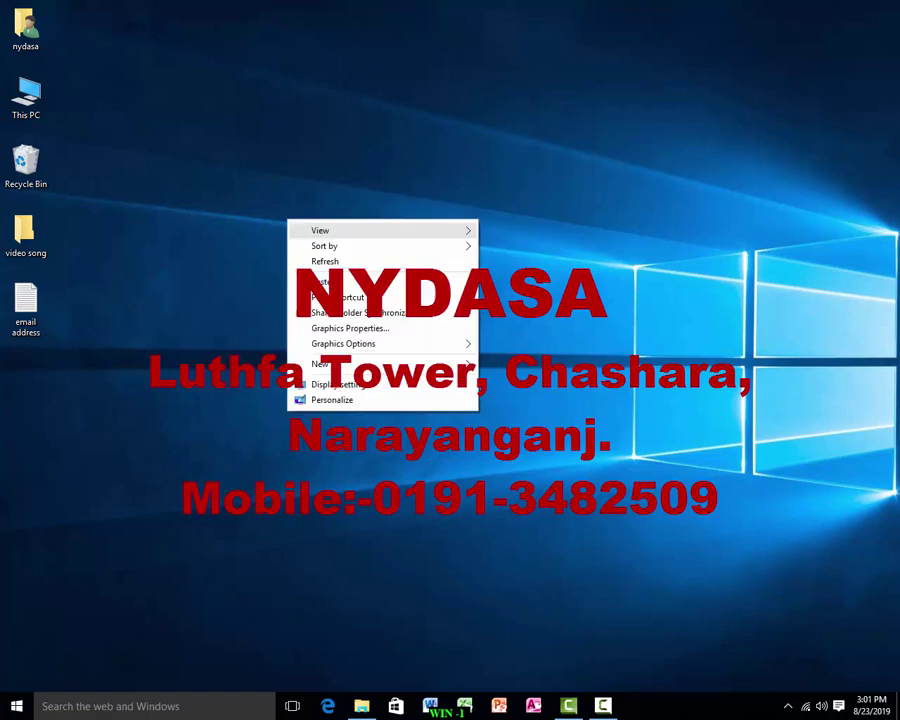
{"action": "left_click", "coordinate": [315, 259]}
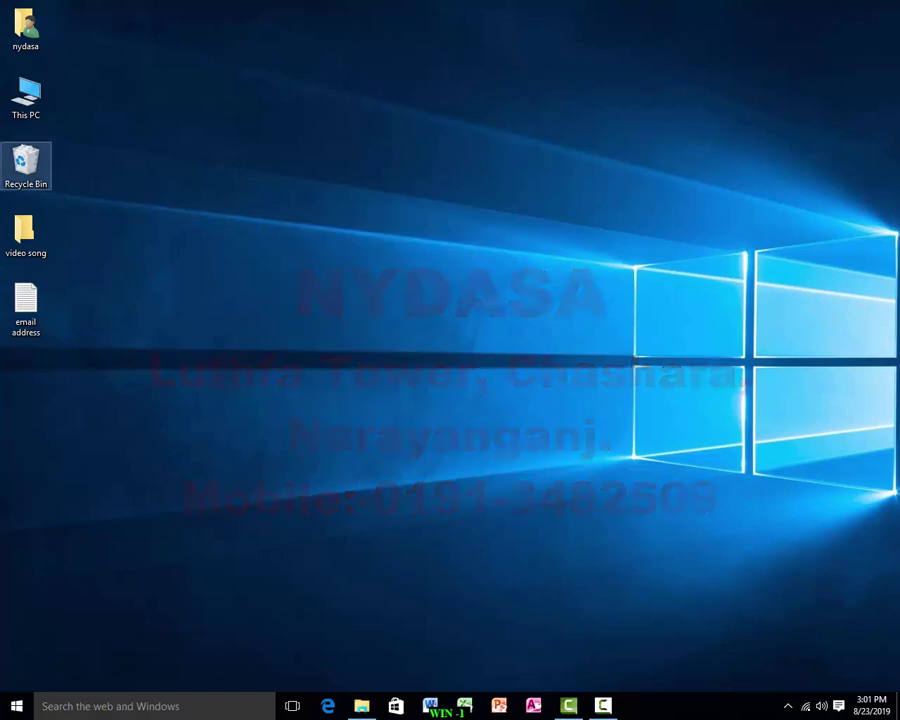
View the Recycle Bin's contents and permanently empty it from the desktop
{"action": "right_click", "coordinate": [27, 158]}
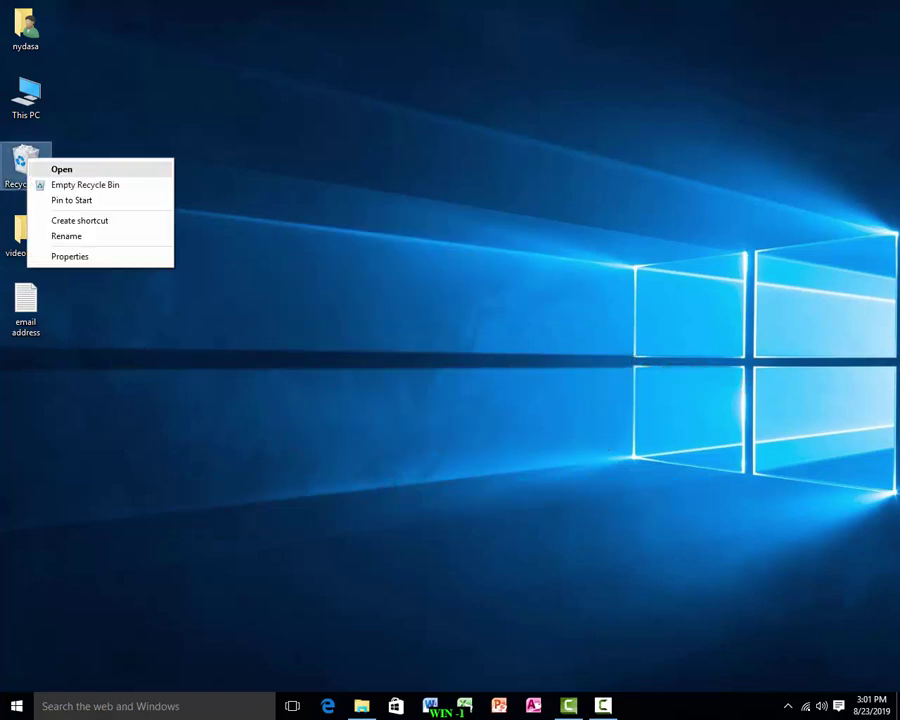
{"action": "left_click", "coordinate": [62, 169]}
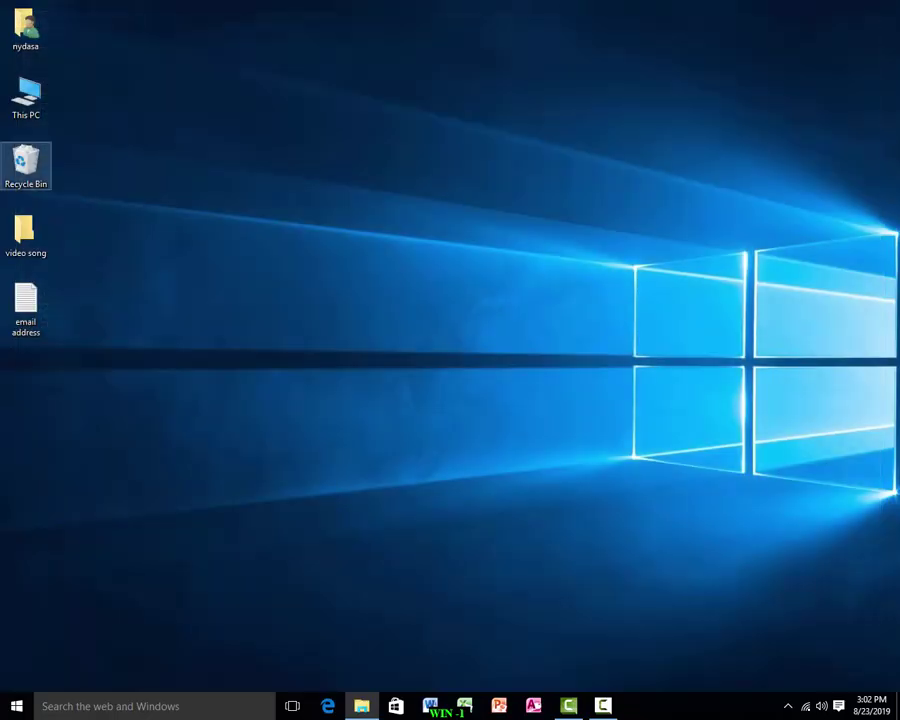
{"action": "right_click", "coordinate": [30, 160]}
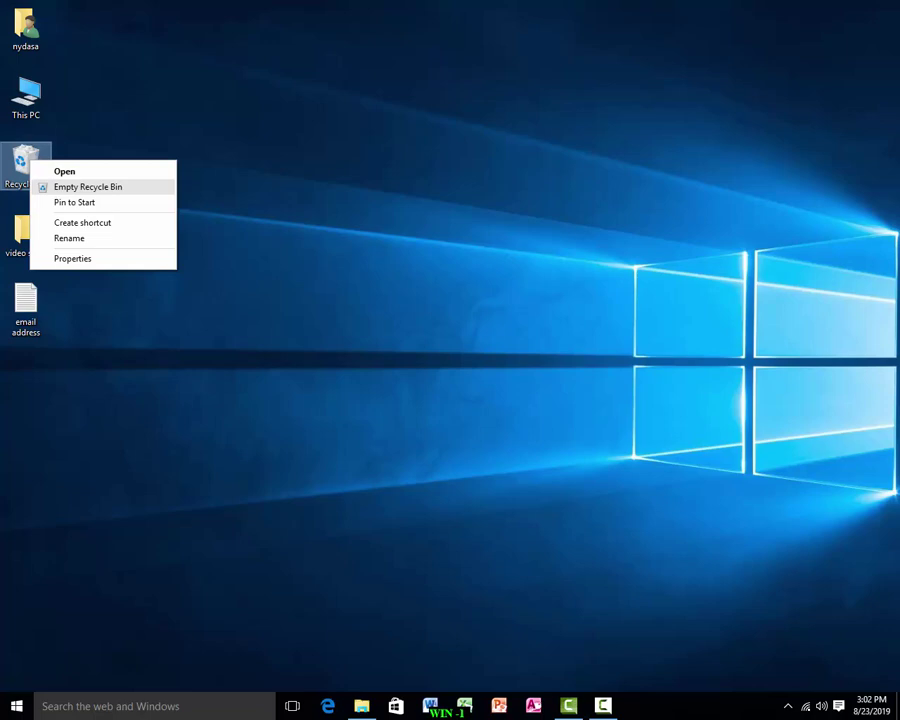
{"action": "left_click", "coordinate": [88, 187]}
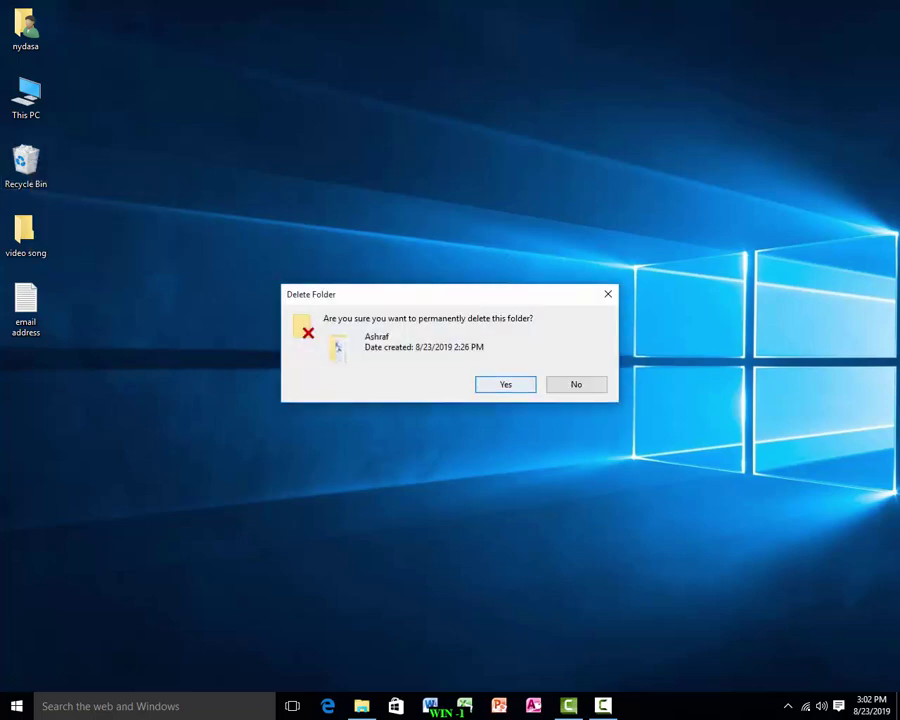
{"action": "left_click", "coordinate": [502, 381]}
Refresh the desktop and inspect the Recycle Bin's contents, returning to a refreshed desktop
{"action": "right_click", "coordinate": [415, 224]}
{"action": "left_click", "coordinate": [450, 263]}
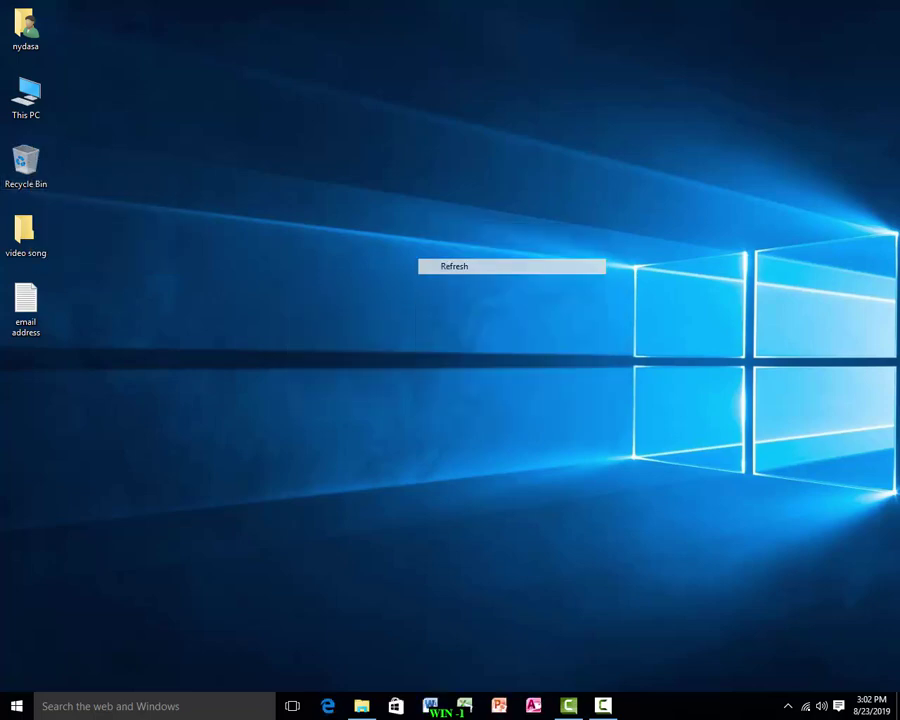
{"action": "double_click", "coordinate": [26, 162]}
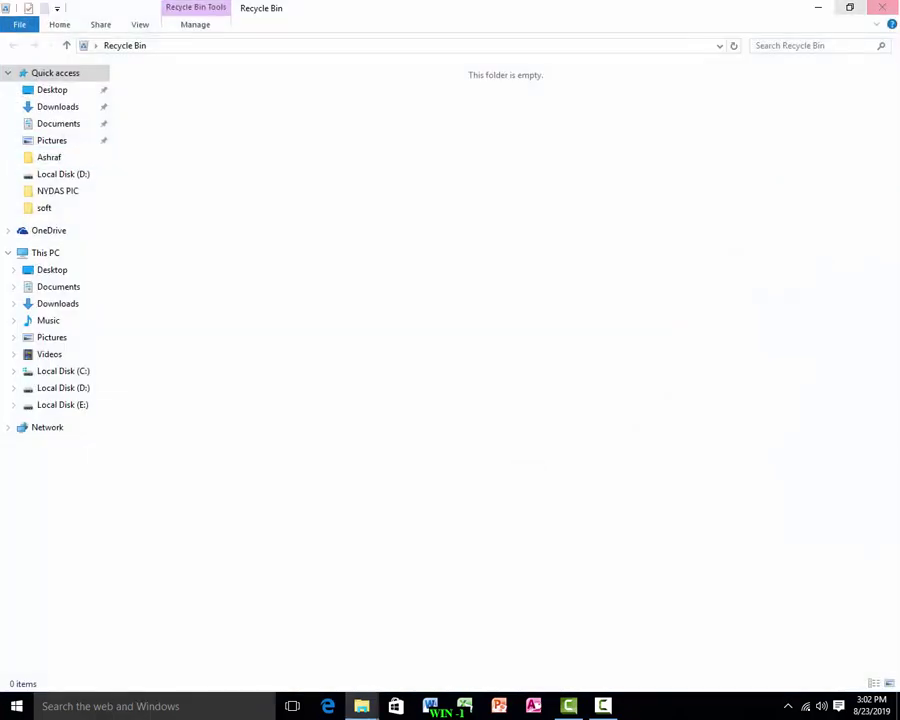
{"action": "left_click", "coordinate": [882, 6]}
{"action": "right_click", "coordinate": [333, 182]}
{"action": "left_click", "coordinate": [352, 221]}
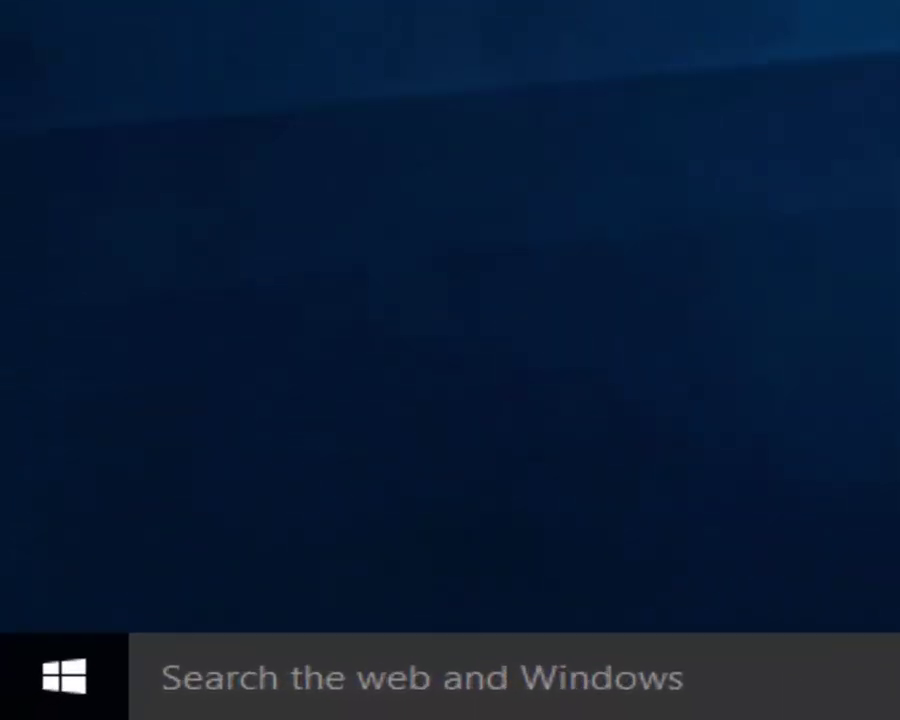
Search Windows for "nydasa" in My stuff and filter the results to Folders
{"action": "left_click", "coordinate": [395, 685]}
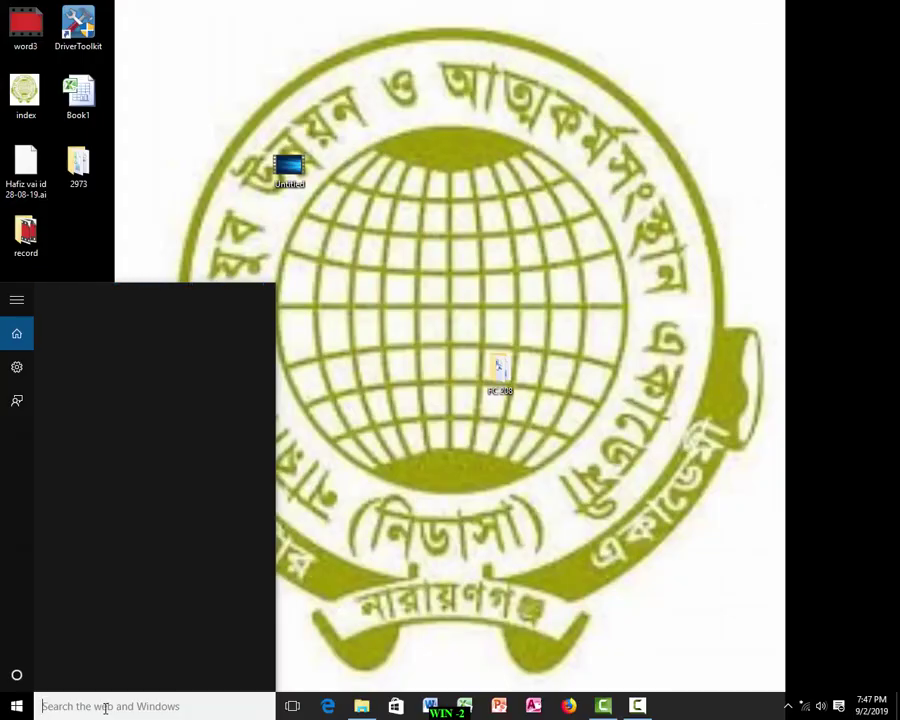
{"action": "type", "text": "nydasa"}
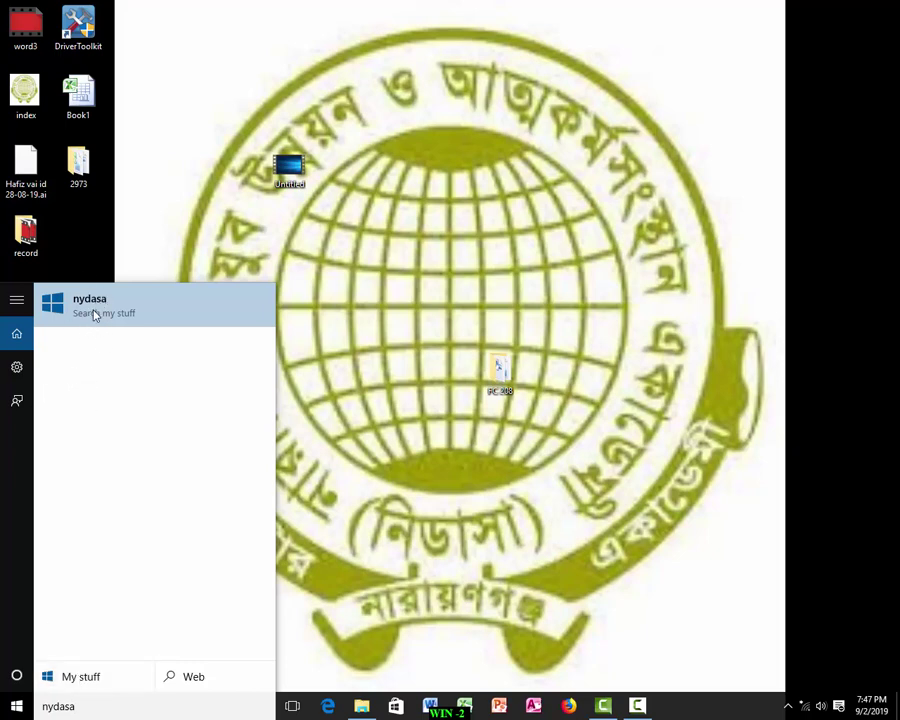
{"action": "left_click", "coordinate": [84, 678]}
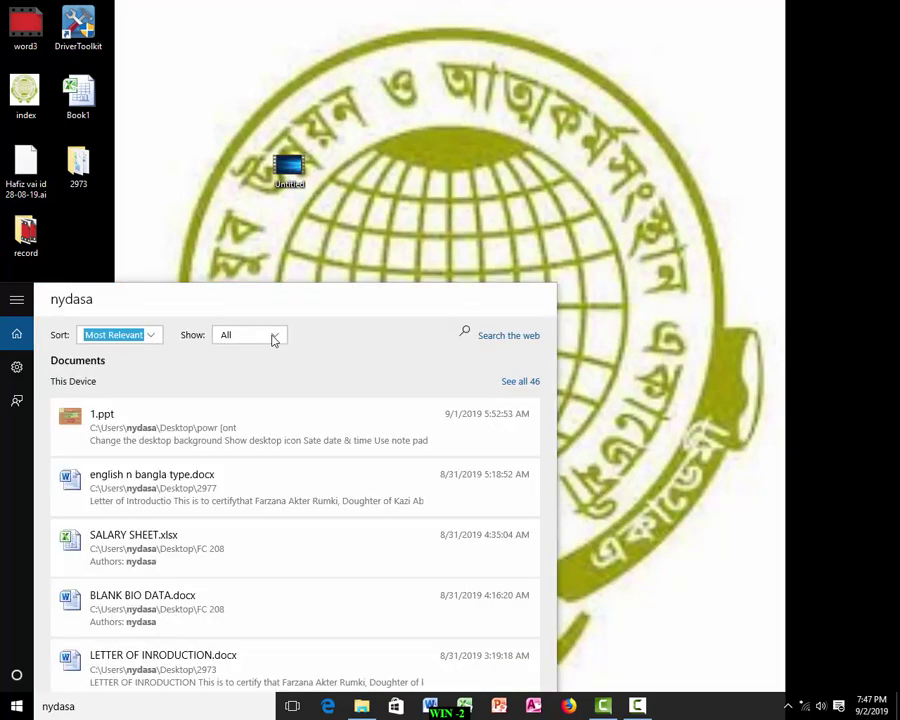
{"action": "left_click", "coordinate": [274, 338]}
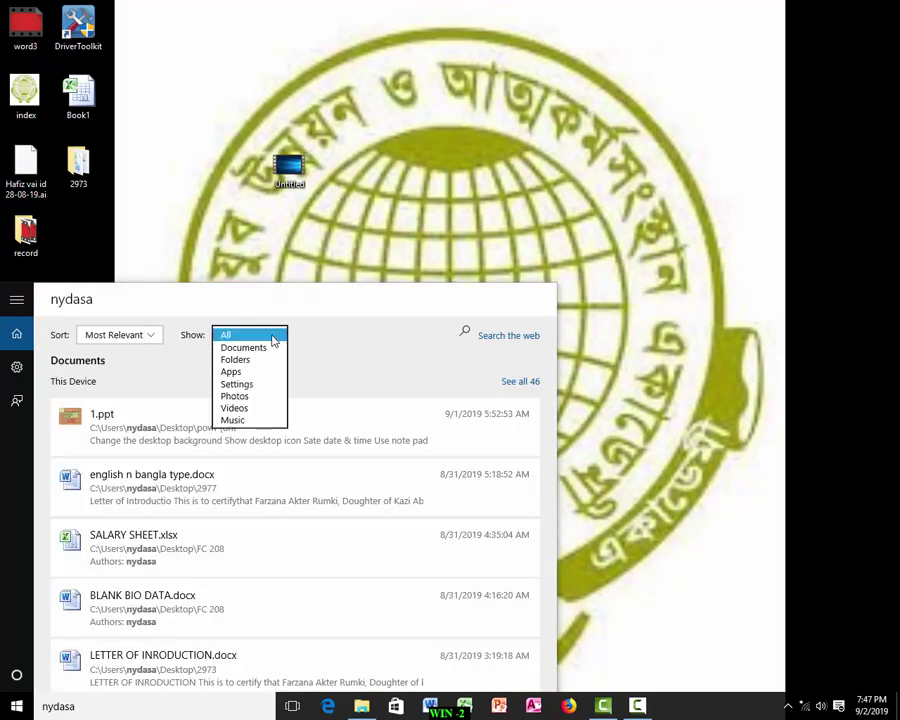
{"action": "left_click", "coordinate": [252, 361]}
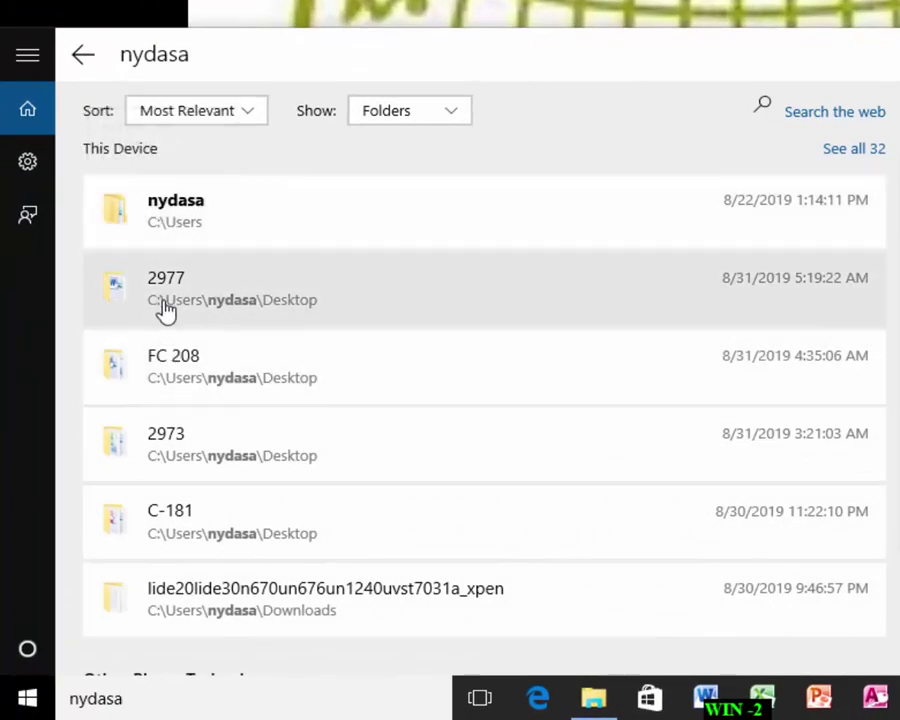
{"action": "left_click_drag", "start_coordinate": [165, 307], "coordinate": [196, 315]}
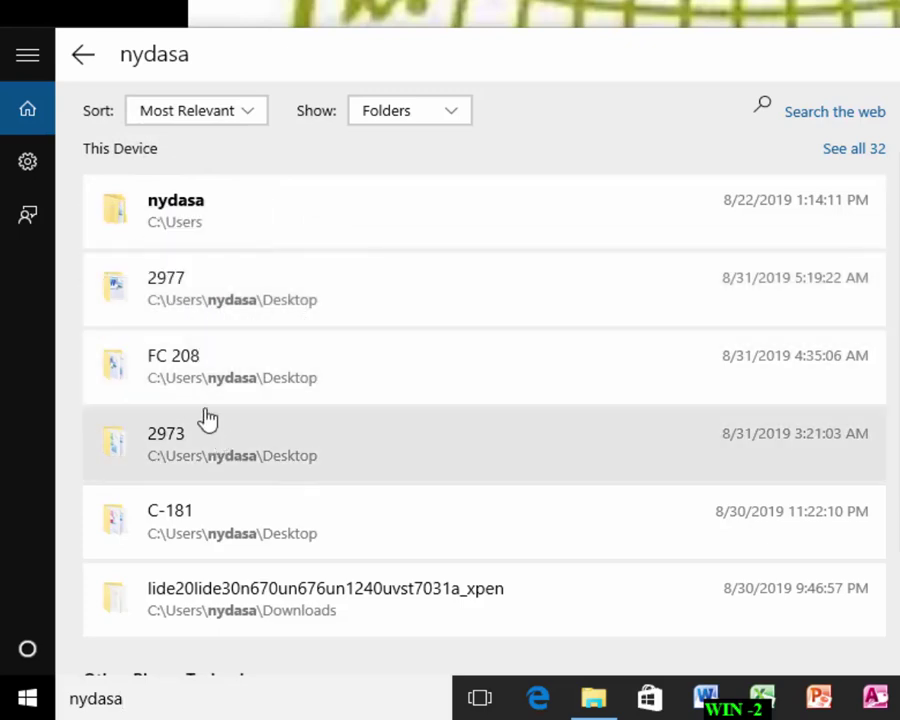
{"action": "scroll", "coordinate": [240, 530], "scroll_direction": "down", "scroll_amount": 2}
{"action": "scroll", "coordinate": [231, 548], "scroll_direction": "up", "scroll_amount": 2}
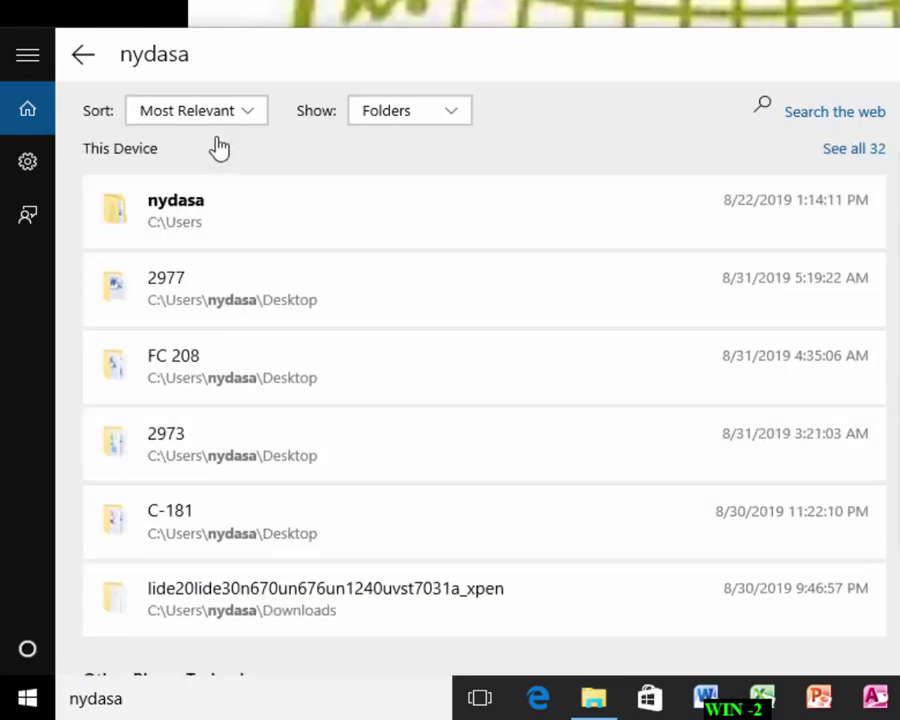
Filter the "nydasa" search results by Documents, Photos and Videos in turn
{"action": "left_click", "coordinate": [443, 128]}
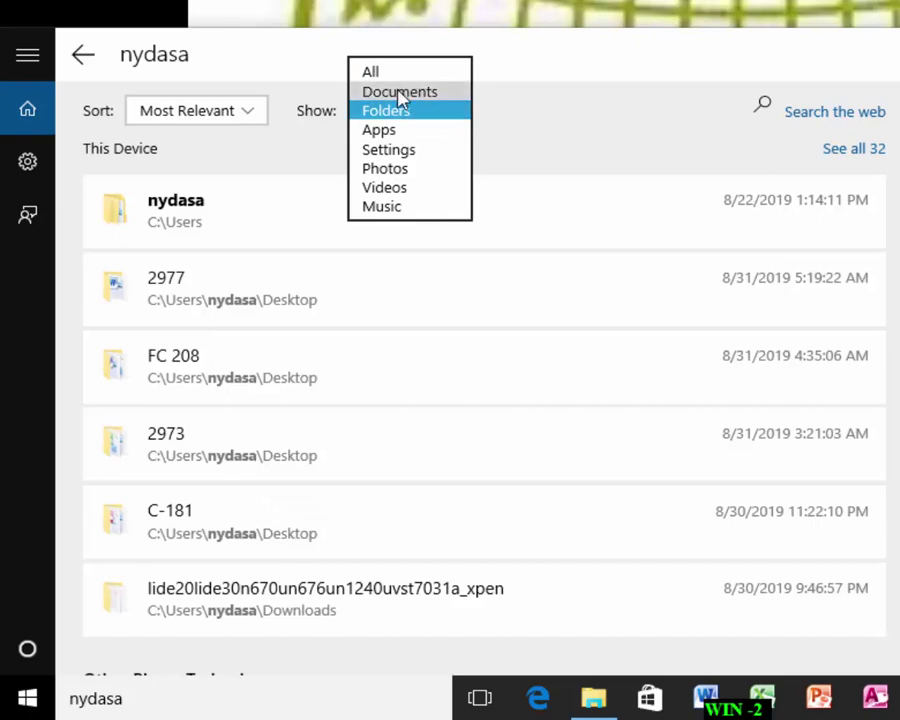
{"action": "left_click", "coordinate": [399, 93]}
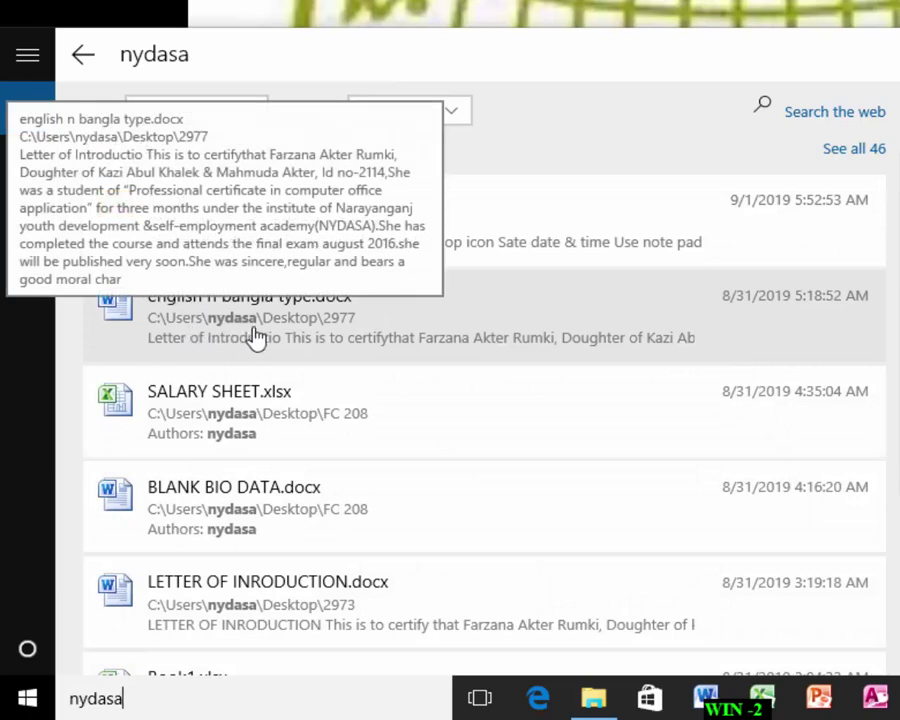
{"action": "left_click", "coordinate": [449, 117]}
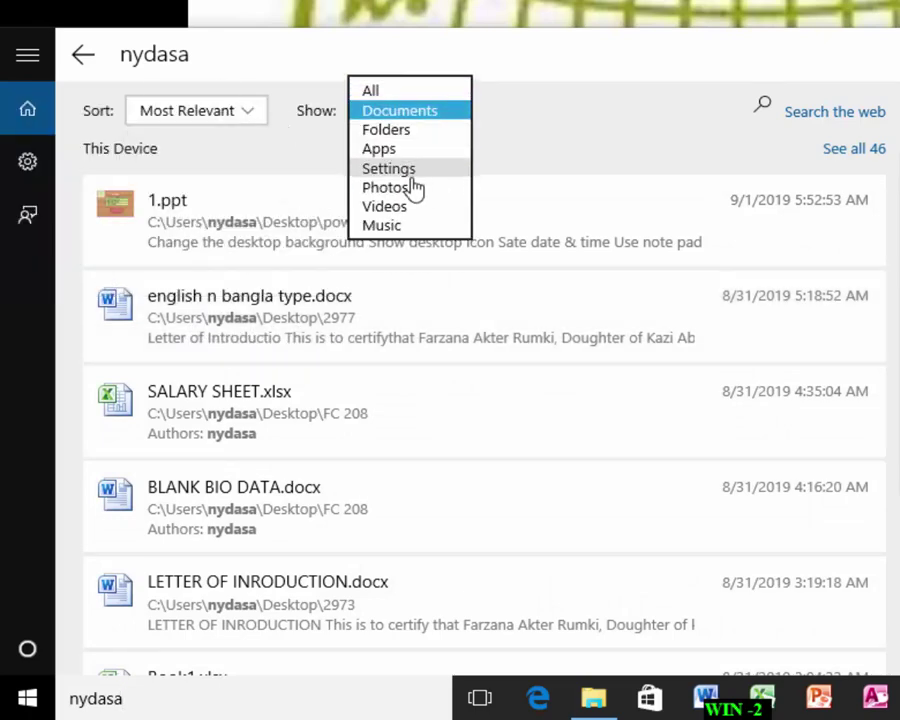
{"action": "left_click", "coordinate": [406, 194]}
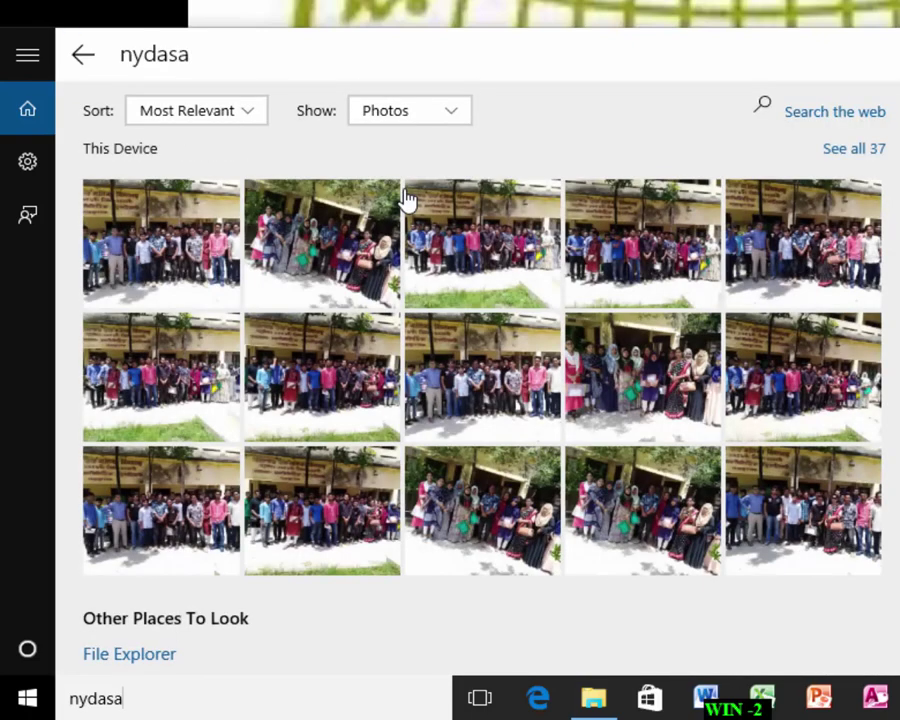
{"action": "left_click", "coordinate": [453, 116]}
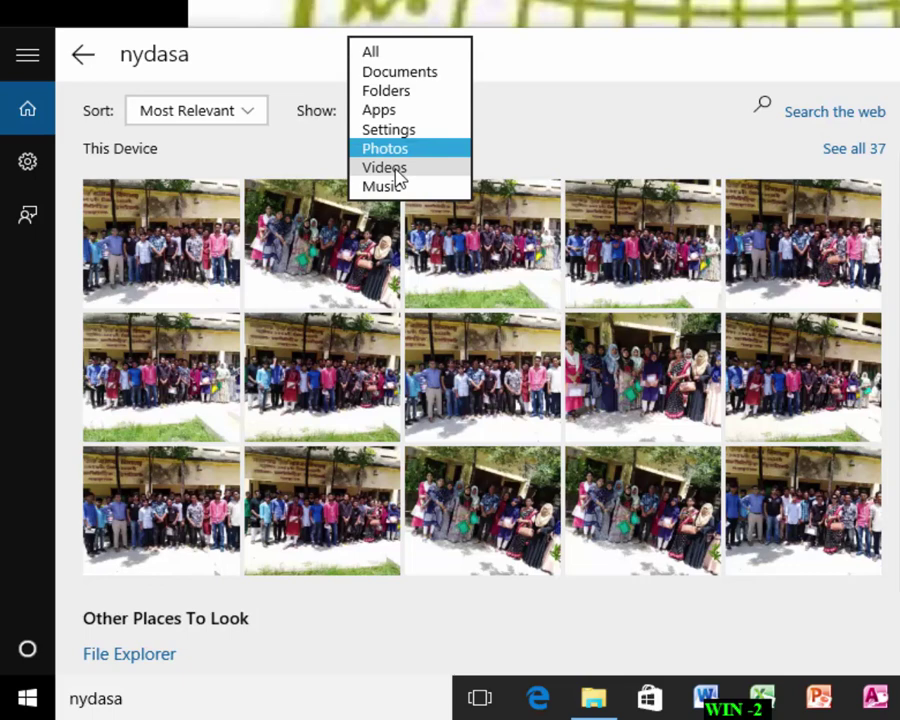
{"action": "left_click", "coordinate": [396, 170]}
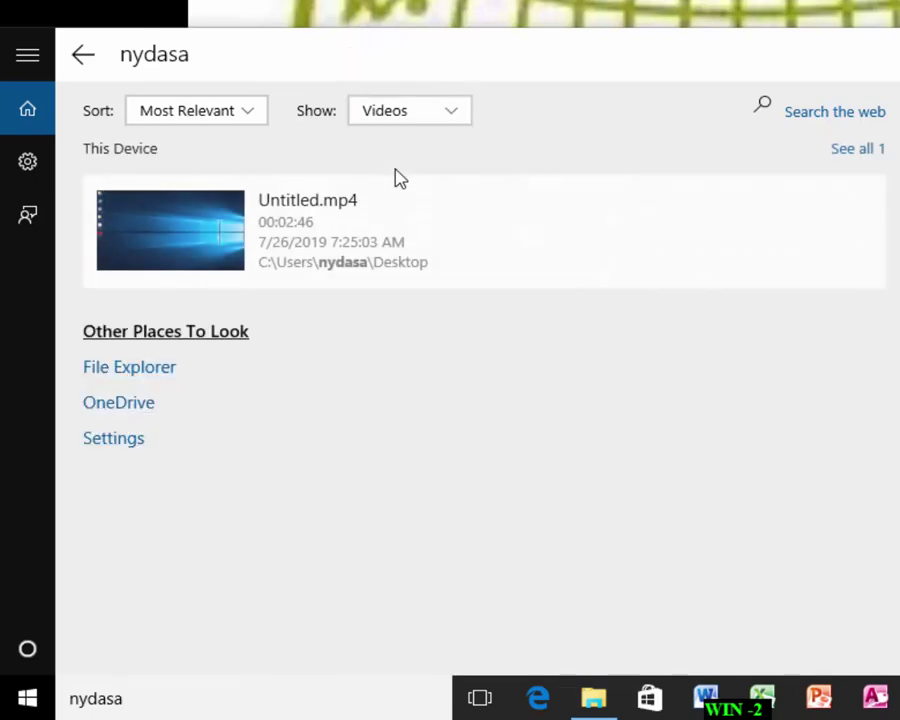
Filter the "nydasa" results to Folders again and open the nydasa folder located in C:\Users
{"action": "left_click", "coordinate": [452, 117]}
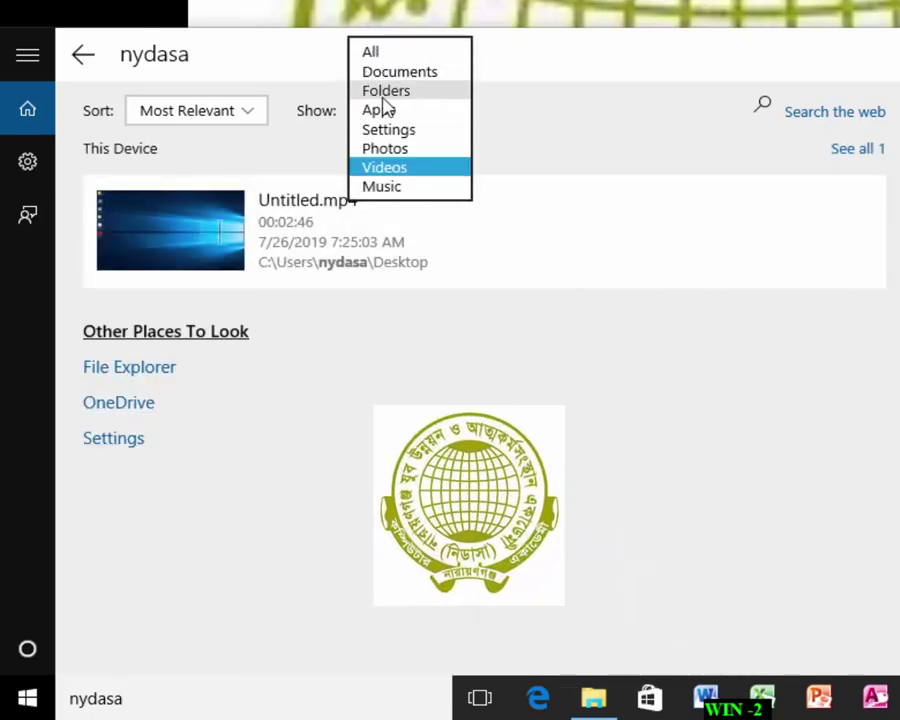
{"action": "left_click", "coordinate": [398, 92]}
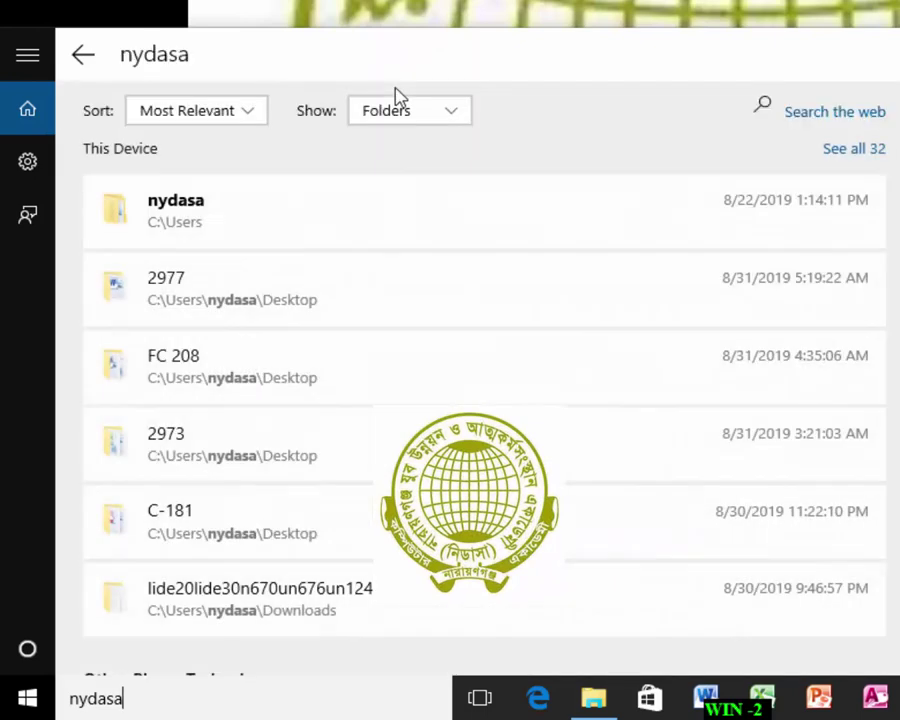
{"action": "left_click_drag", "start_coordinate": [180, 212], "coordinate": [231, 338]}
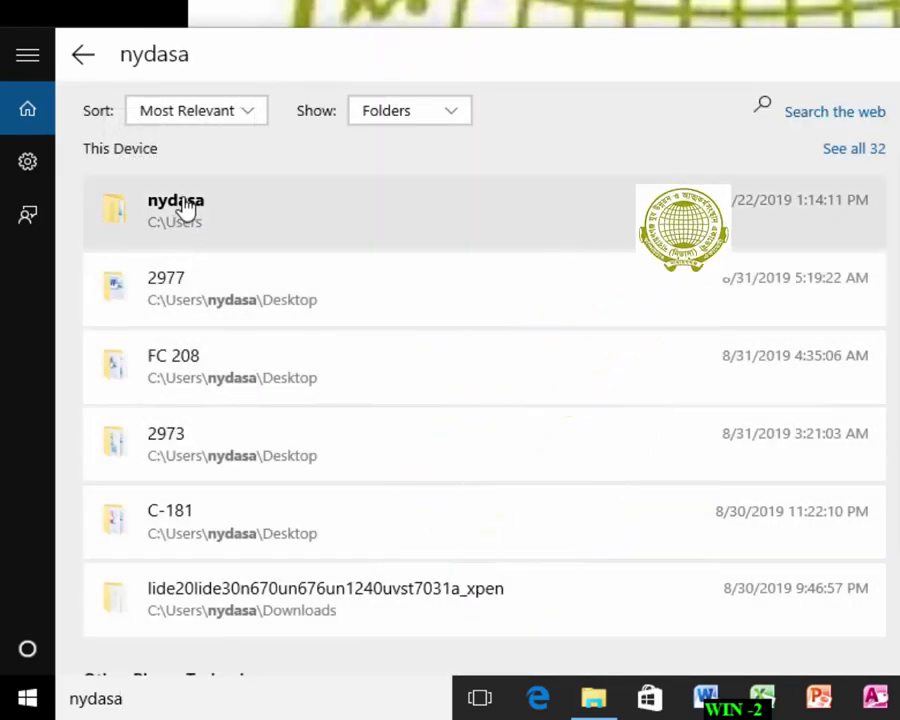
{"action": "left_click", "coordinate": [184, 207]}
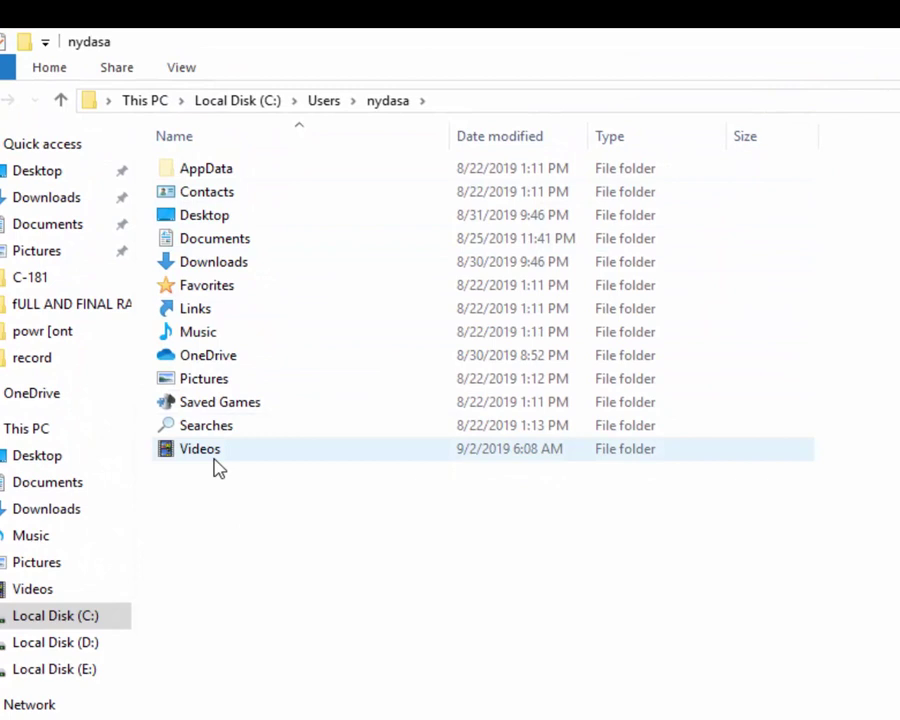
{"action": "mouse_move", "coordinate": [218, 467]}
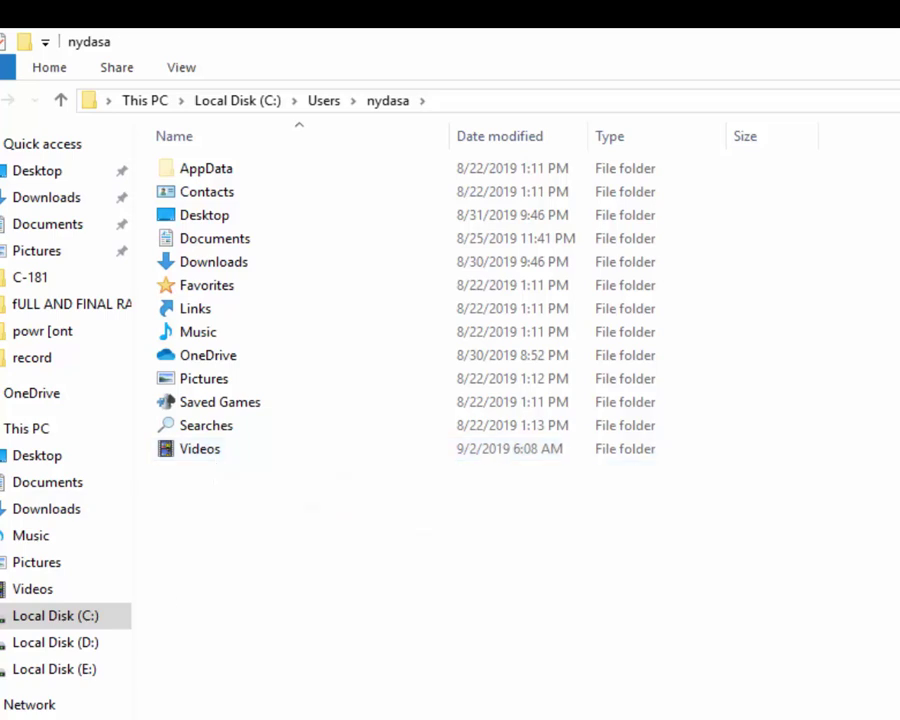
Search My stuff for "nydasa" again and view the available result type filters, leaving the filter on All
{"action": "left_click", "coordinate": [96, 719]}
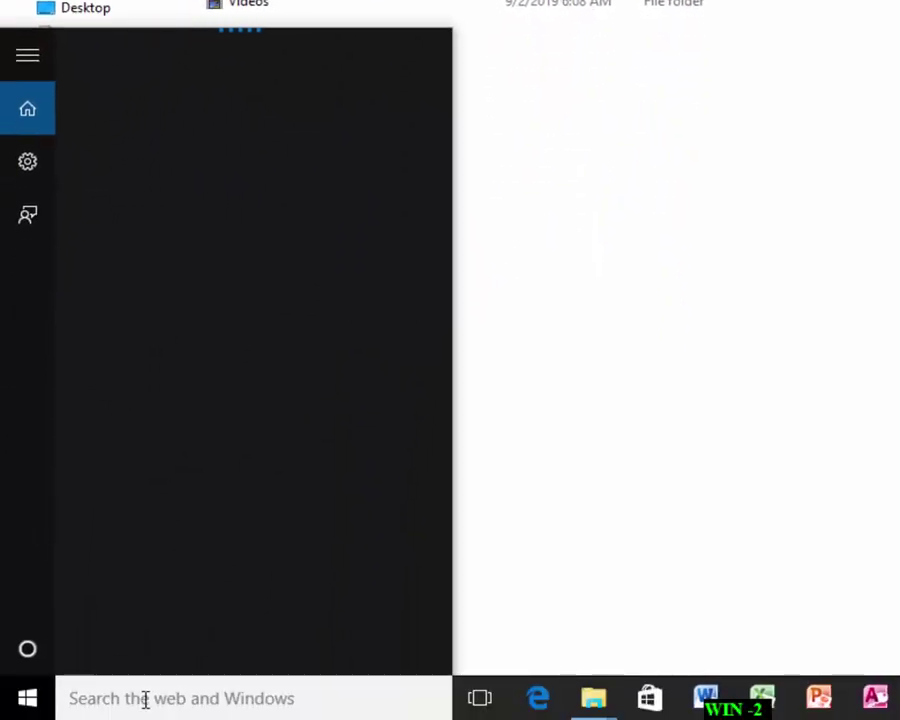
{"action": "type", "text": "nydasa"}
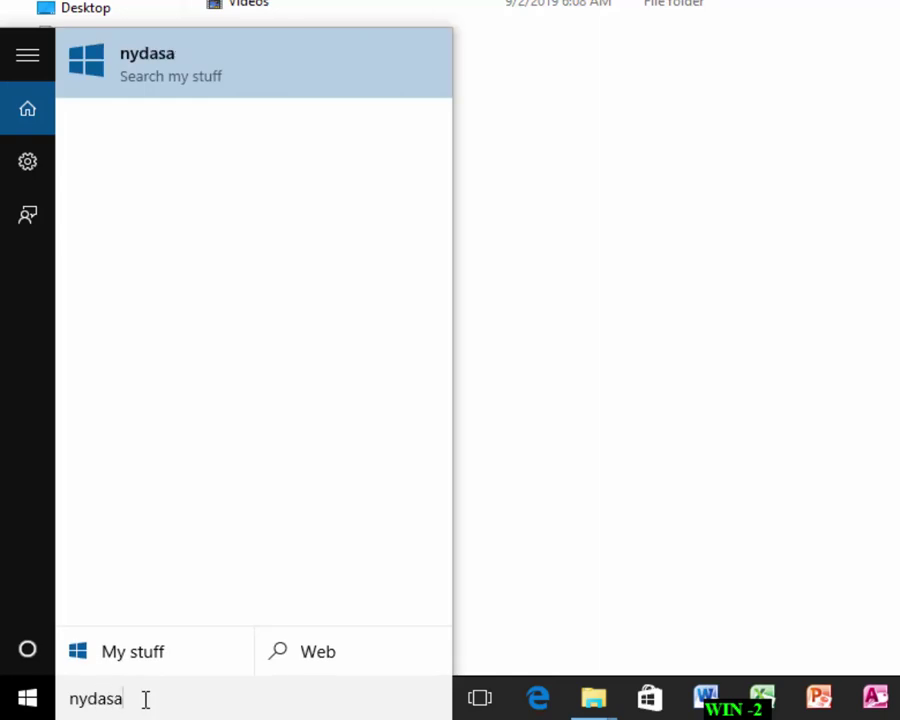
{"action": "left_click", "coordinate": [111, 655]}
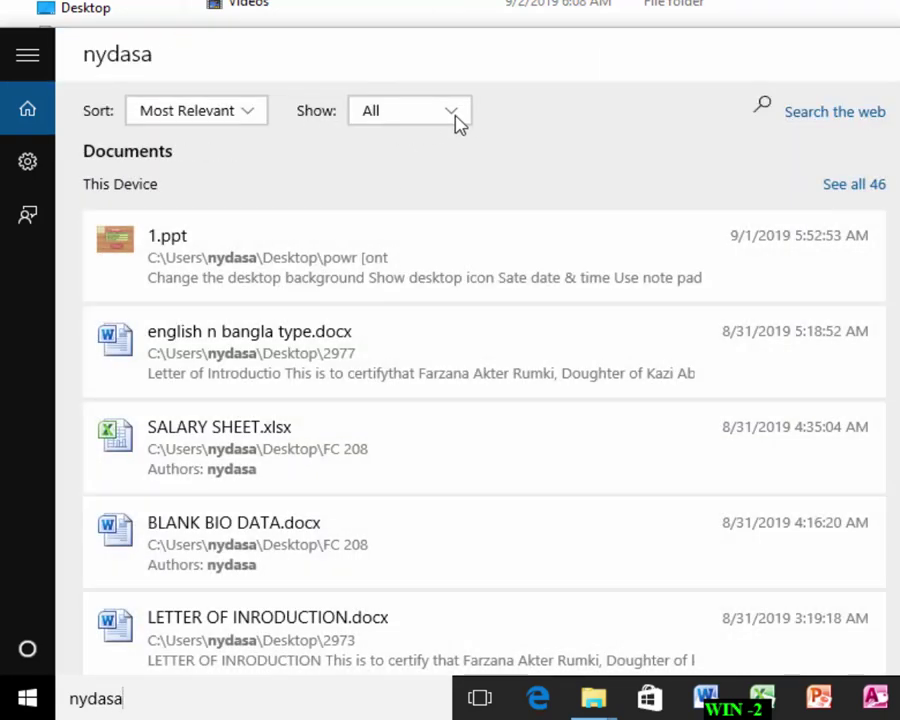
{"action": "left_click", "coordinate": [458, 121]}
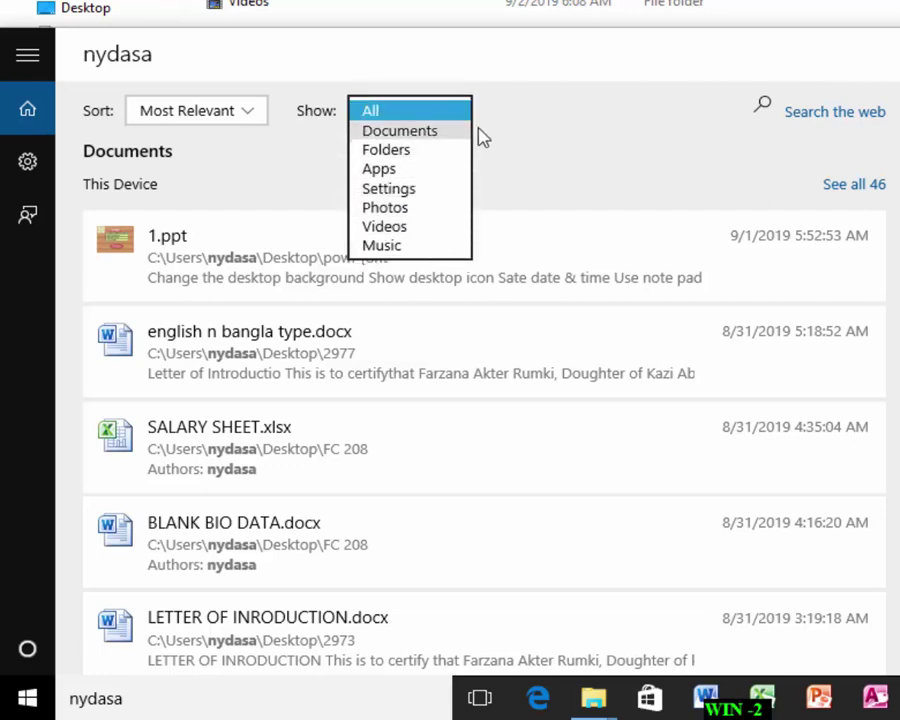
{"action": "left_click", "coordinate": [469, 70]}
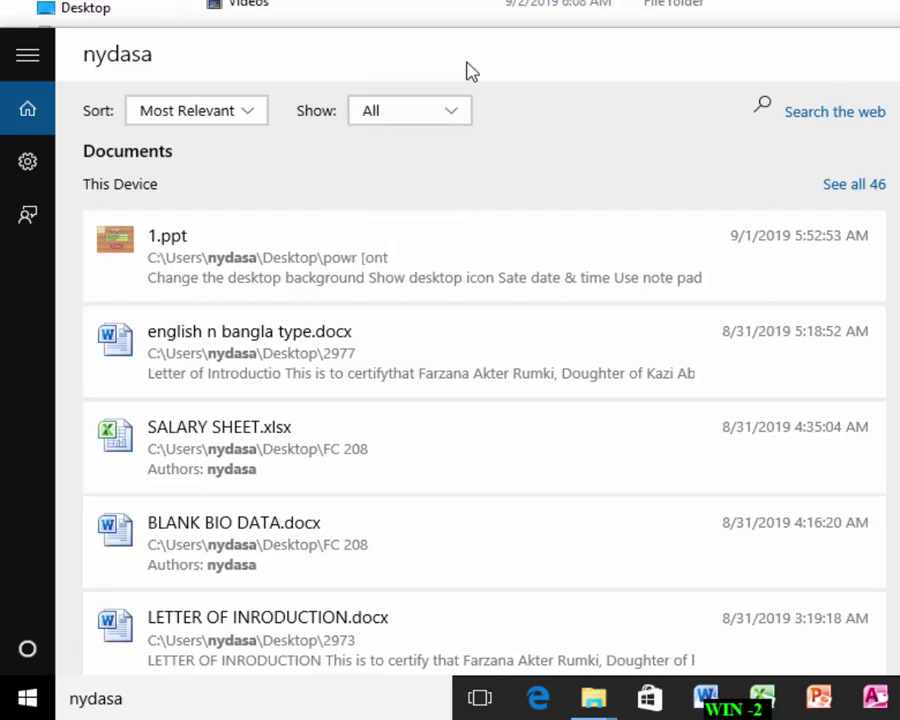